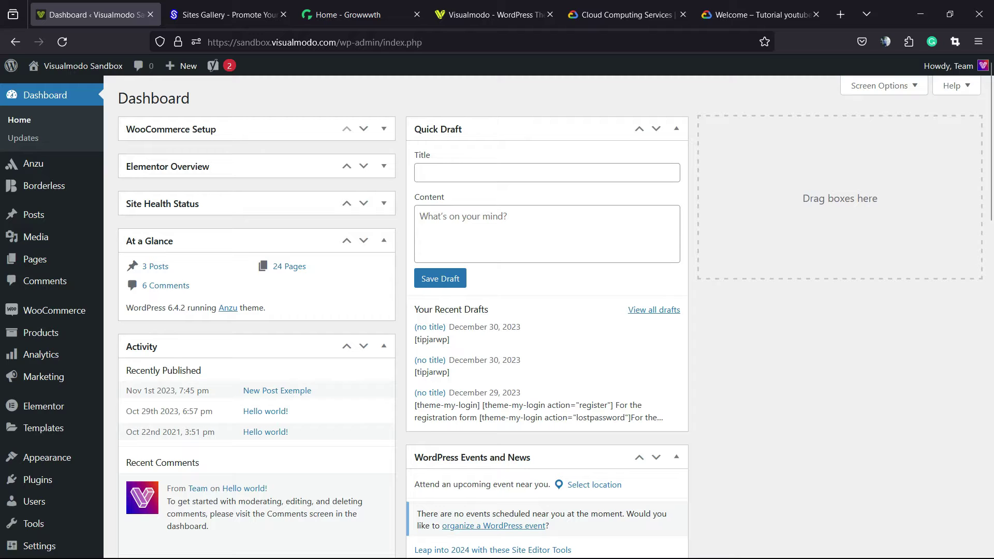
# Go to the page for adding new plugins and search the plugin directory for SMTP.
pyautogui.scroll(-3, 35, 202)
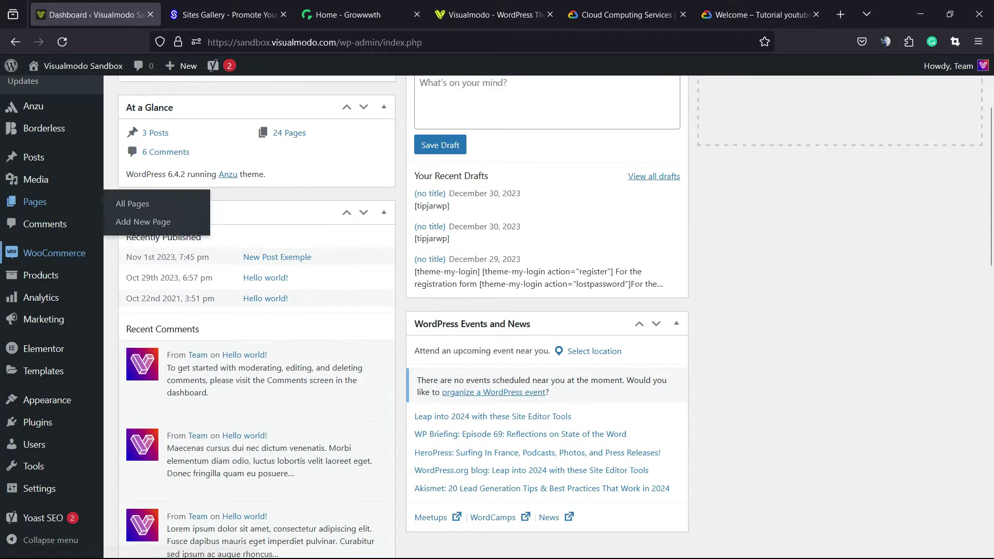
pyautogui.moveTo(38, 422)
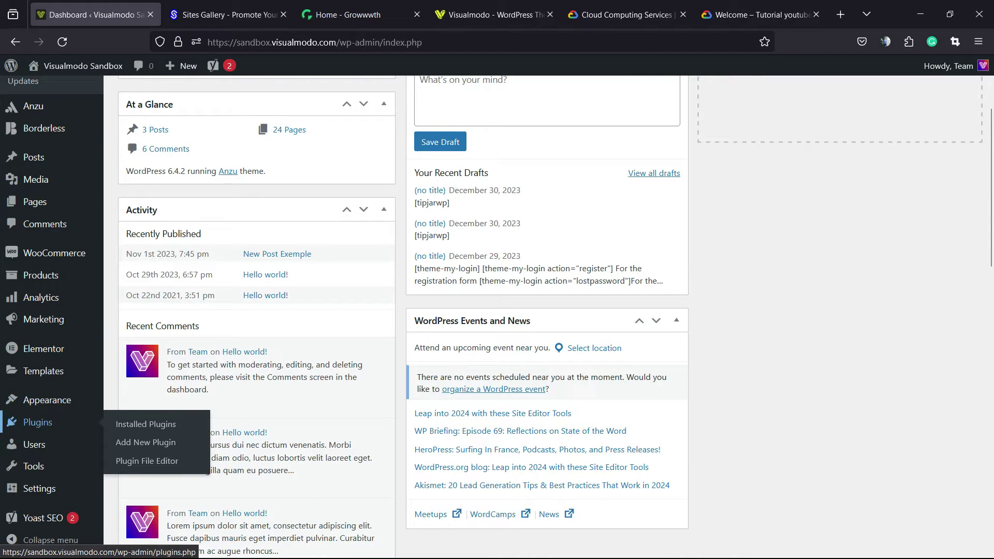
pyautogui.click(146, 442)
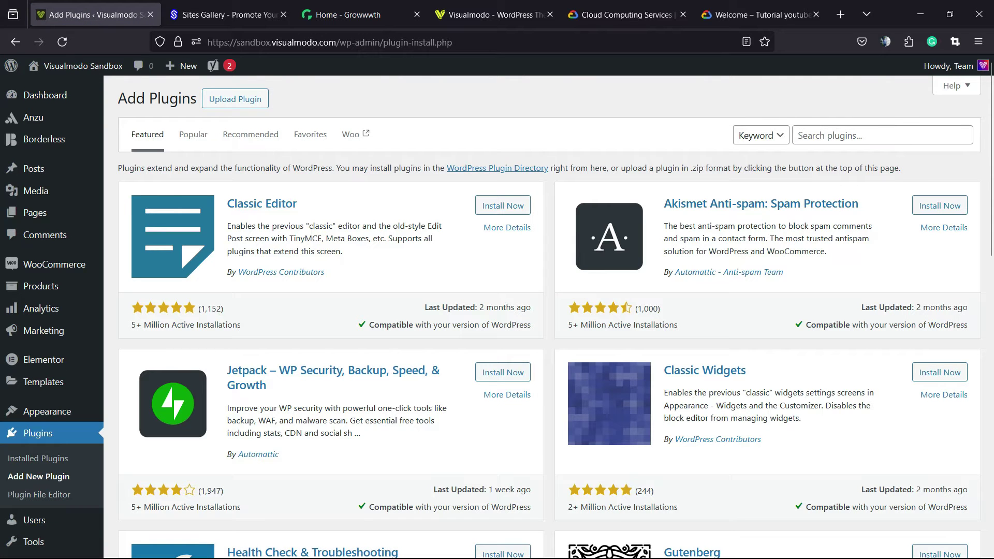
pyautogui.write('SMTP')
pyautogui.hotkey('ctrl', '+')
pyautogui.hotkey('ctrl', '+')
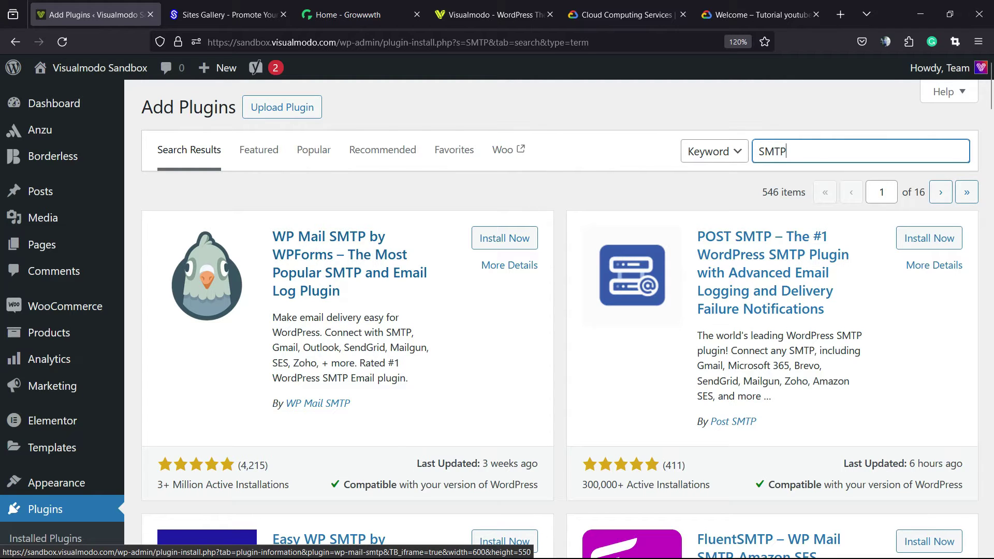
# Install and activate the WP Mail SMTP by WPForms plugin.
pyautogui.click(504, 238)
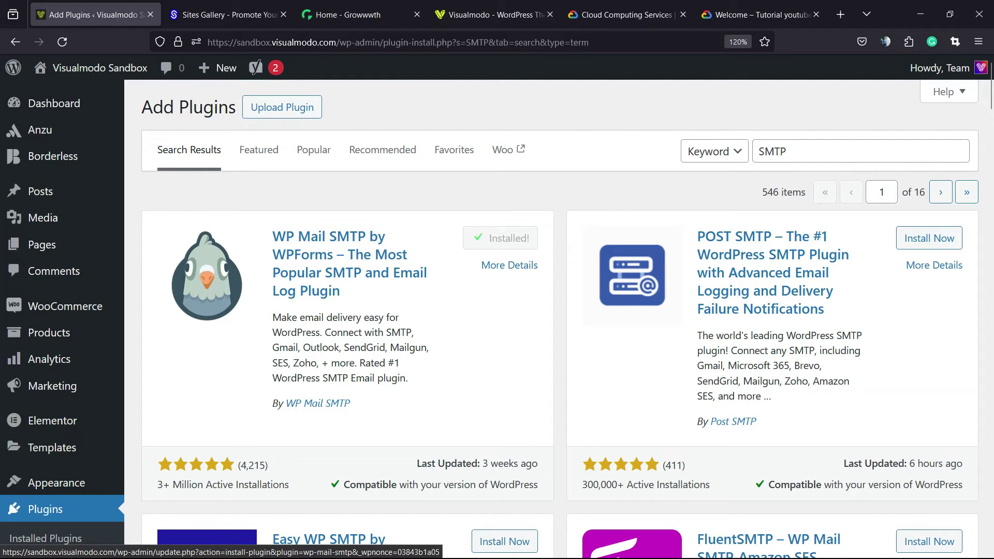
pyautogui.click(511, 238)
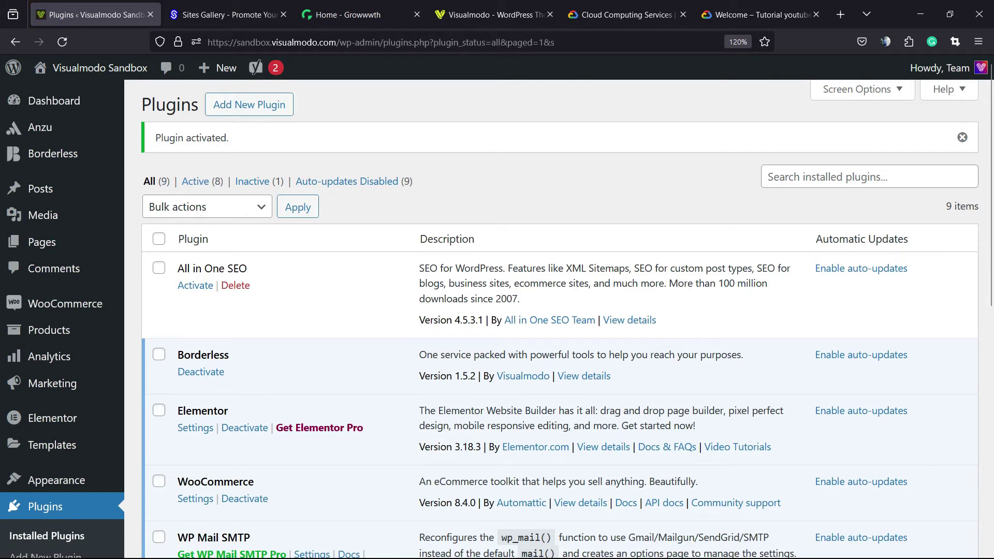
# Open the general settings page of the WP Mail SMTP plugin.
pyautogui.scroll(-6, 559, 319)
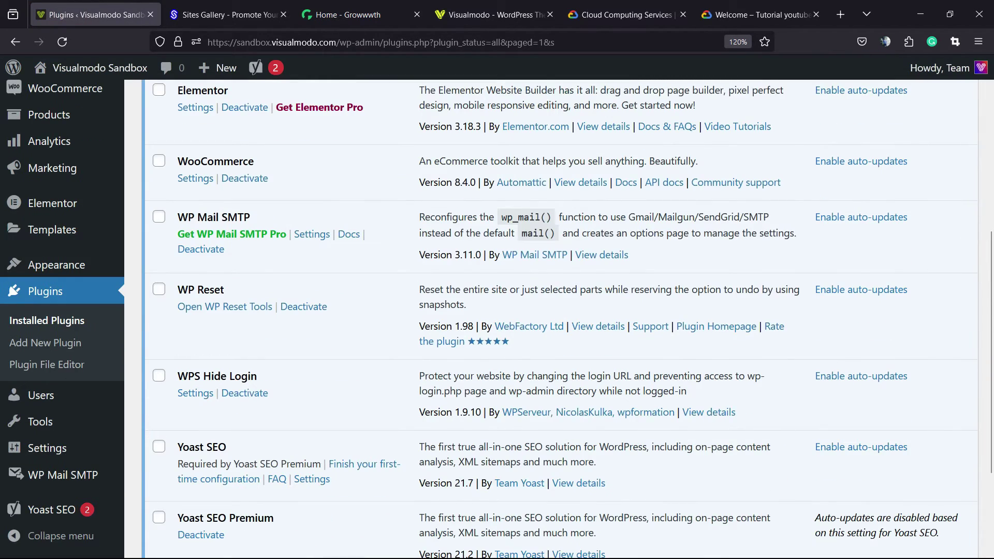
pyautogui.scroll(-3, 566, 319)
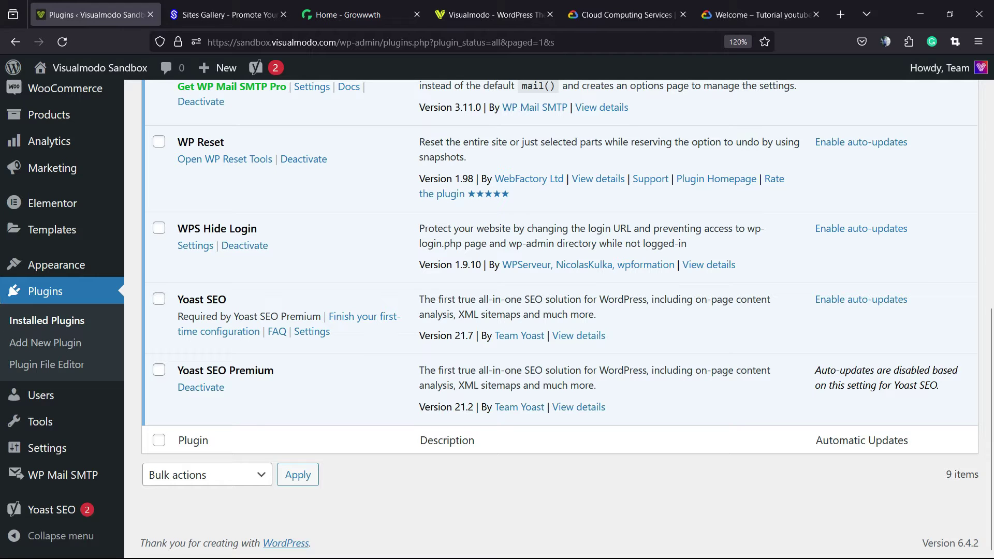
pyautogui.moveTo(67, 475)
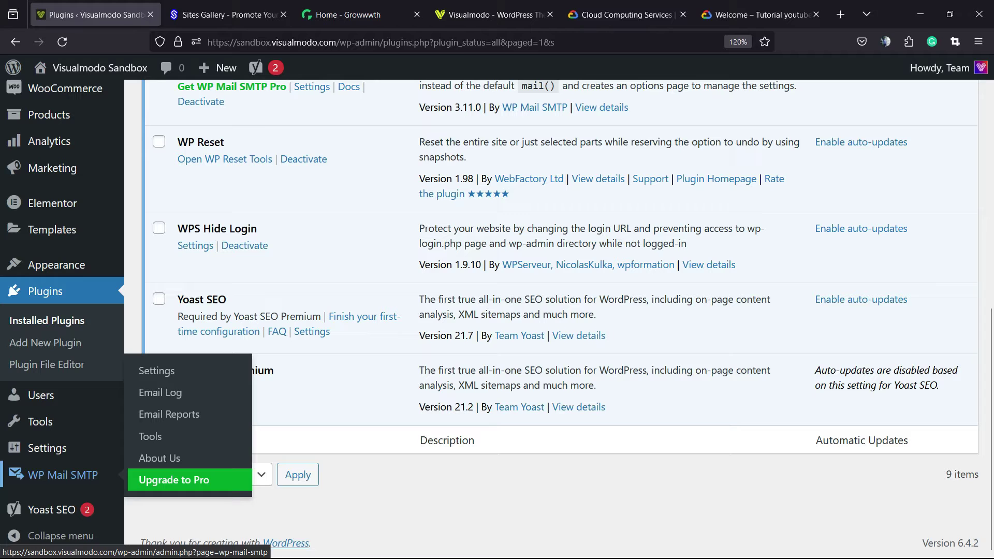
pyautogui.click(65, 475)
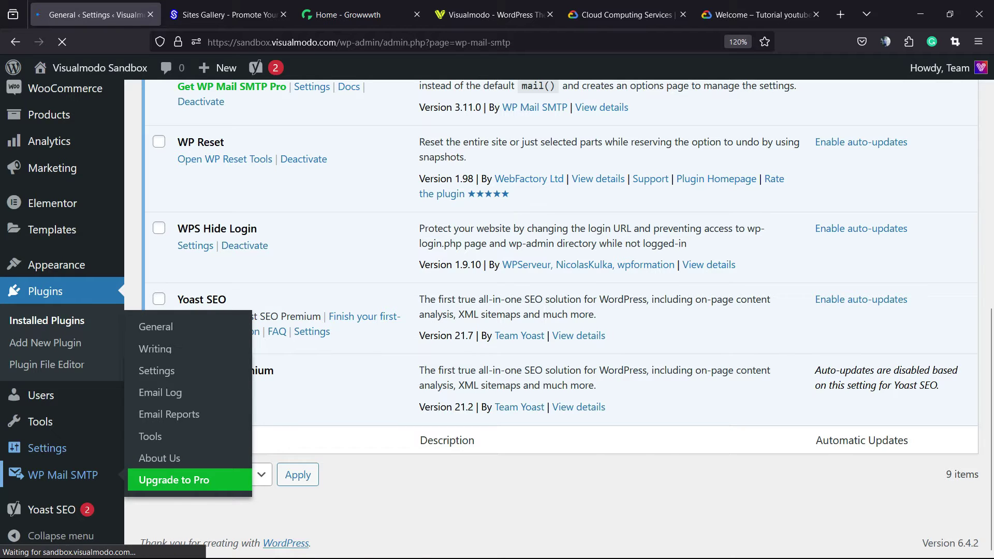
# Launch the WP Mail SMTP setup wizard from the Primary Connection section and get started with it.
pyautogui.scroll(-4, 497, 311)
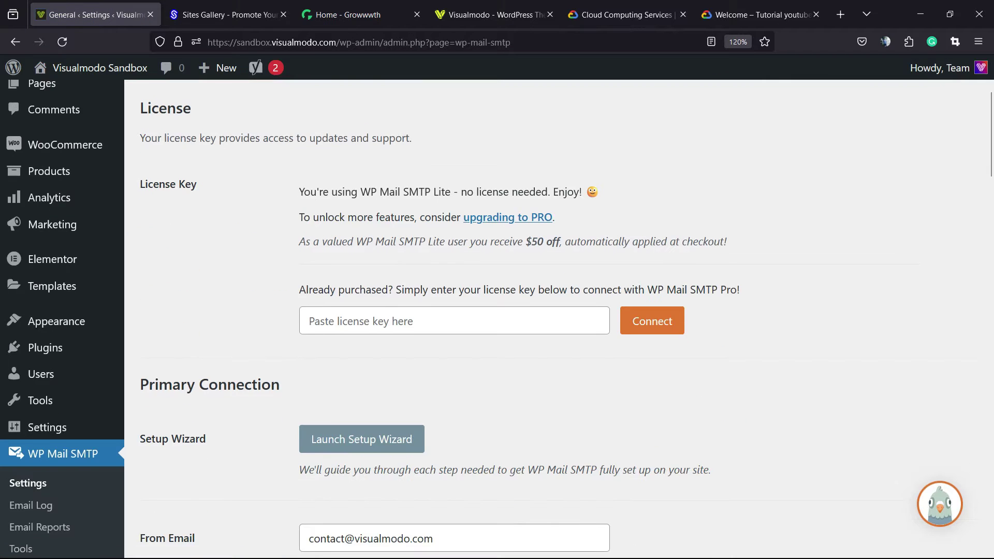
pyautogui.scroll(-3, 497, 311)
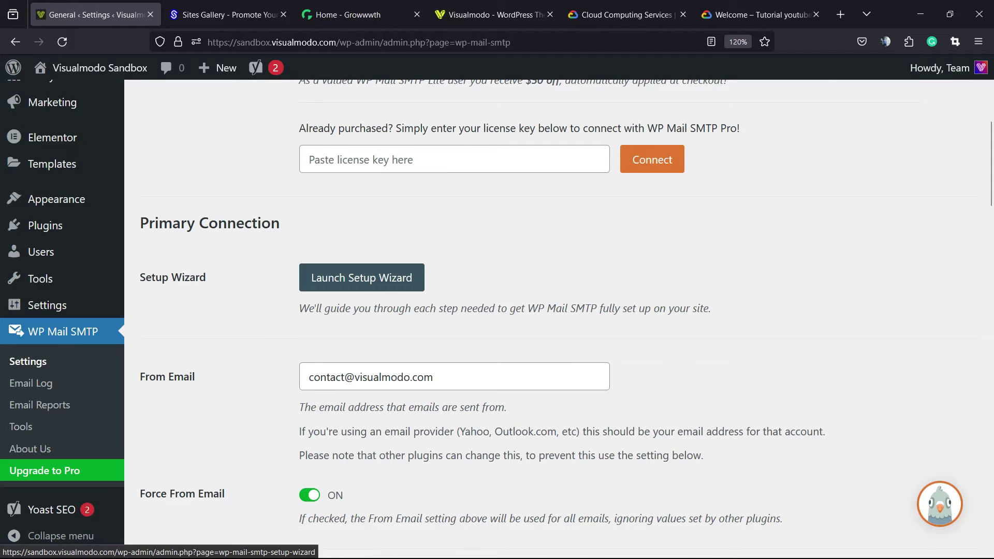
pyautogui.scroll(-5, 363, 280)
pyautogui.scroll(-6, 530, 319)
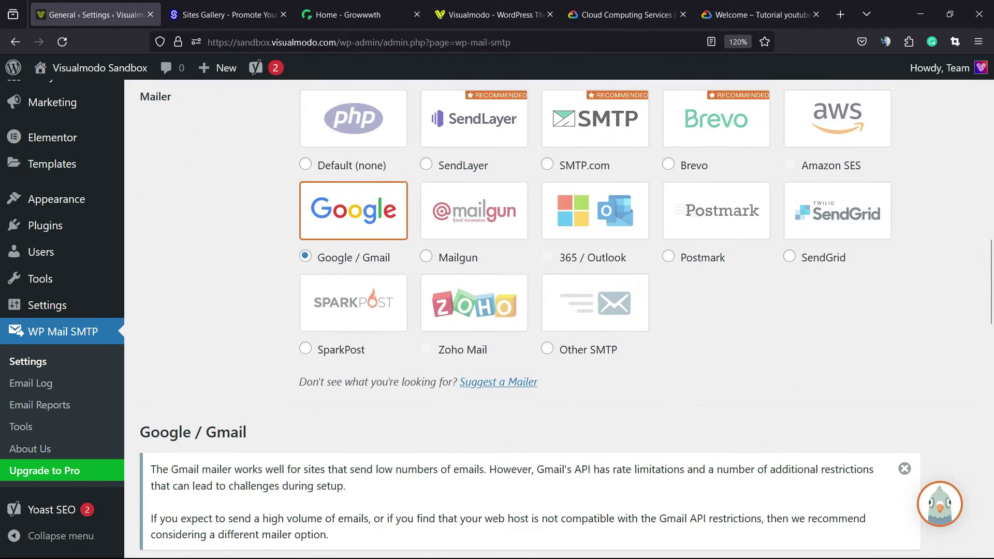
pyautogui.scroll(12, 530, 319)
pyautogui.scroll(3, 530, 319)
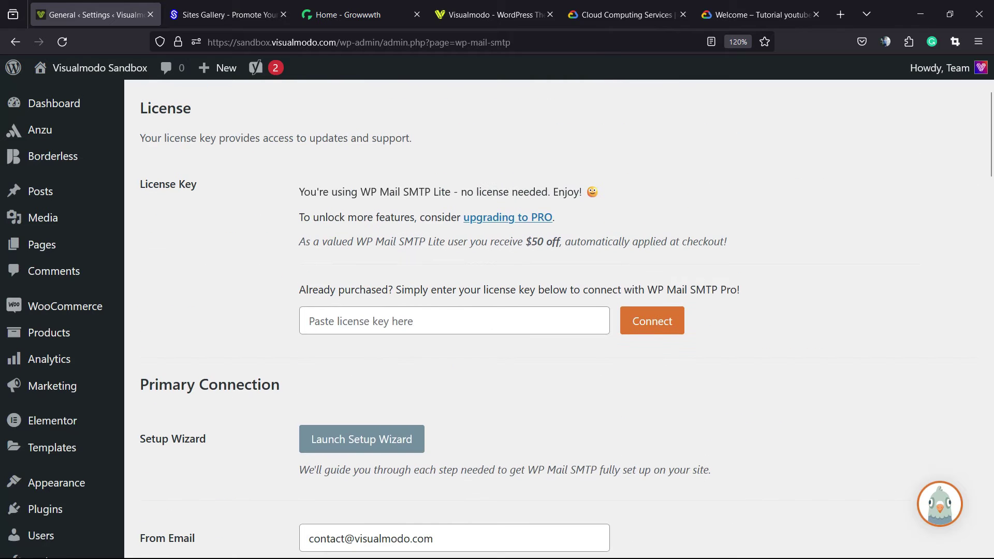
pyautogui.tripleClick(238, 384)
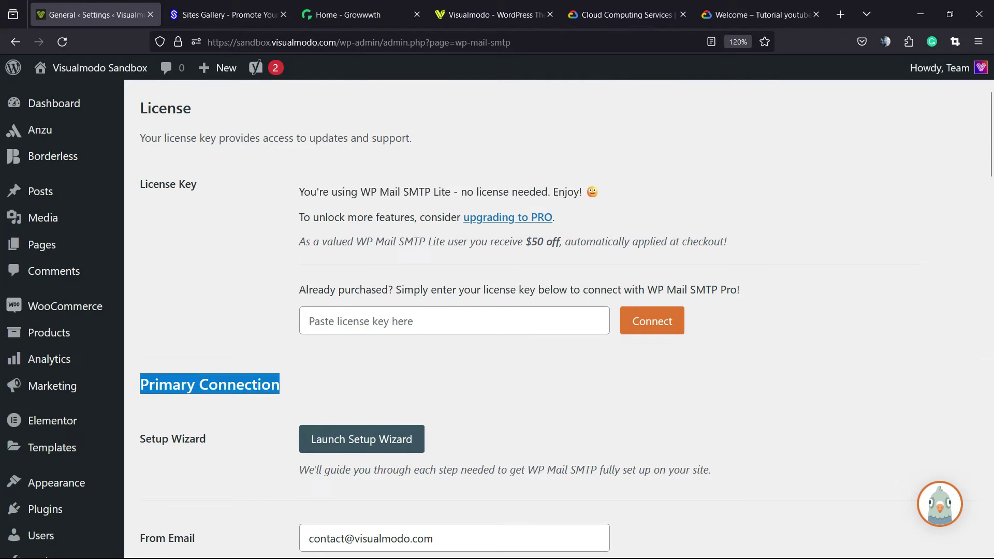
pyautogui.click(363, 440)
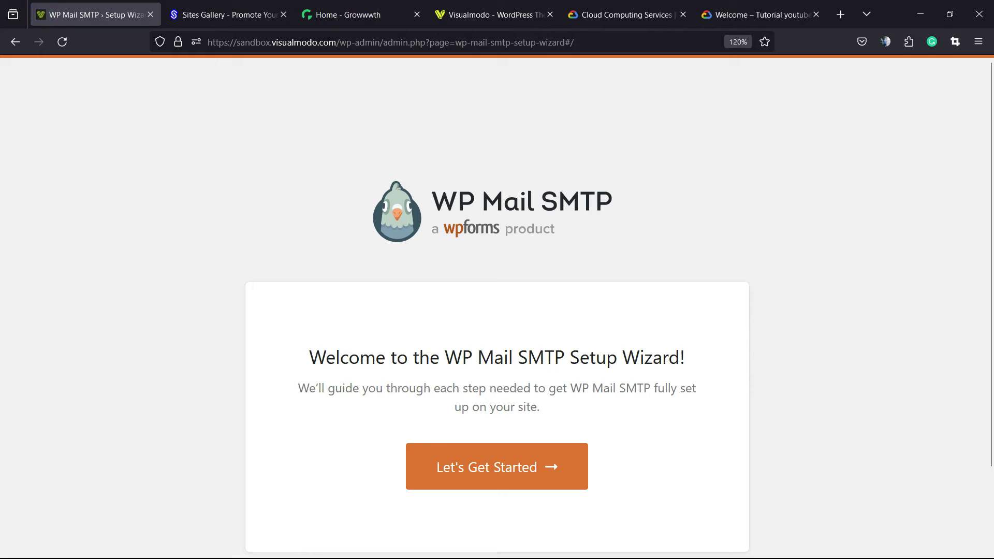
pyautogui.scroll(-2, 497, 307)
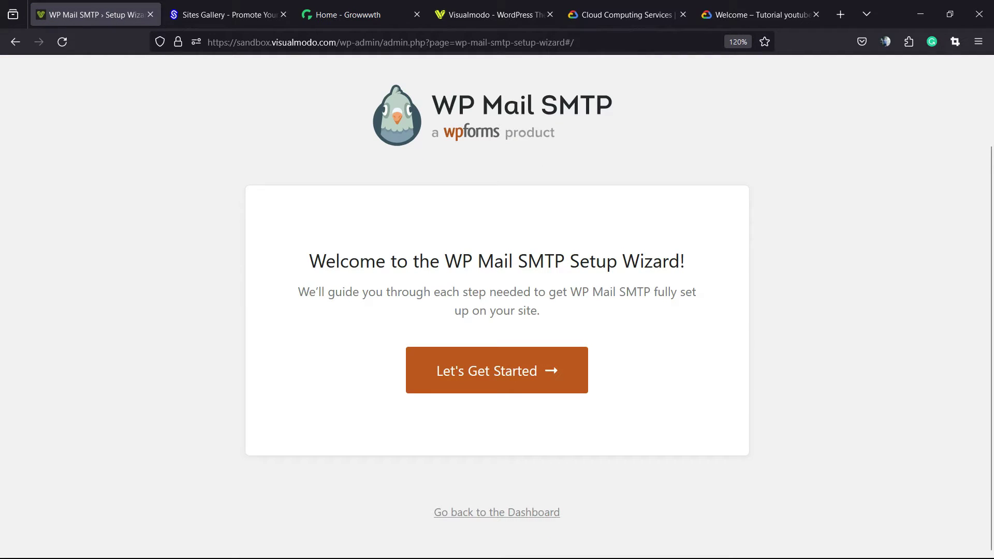
pyautogui.click(497, 371)
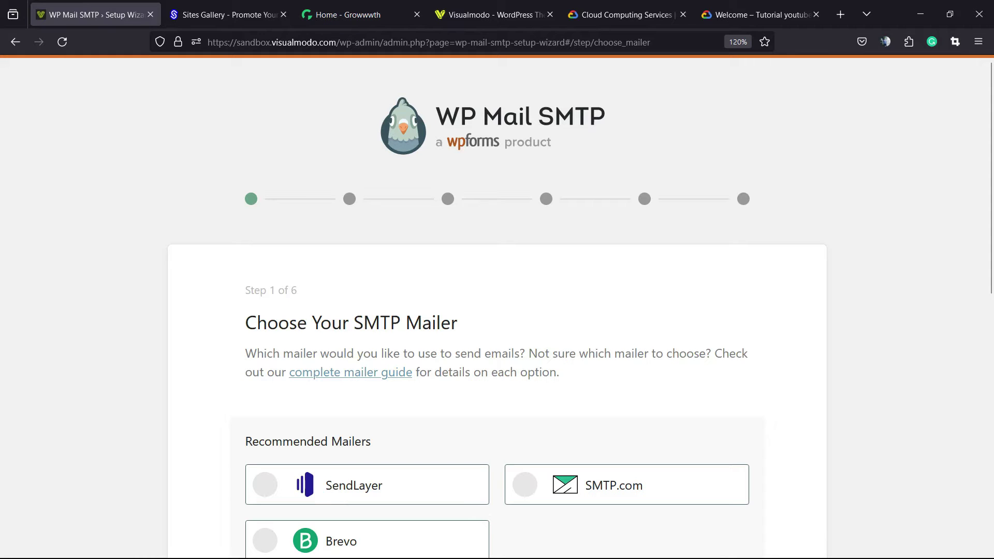
# Continue the wizard with Google / Gmail as the SMTP mailer and accept the notice about Gmail API limitations.
pyautogui.tripleClick(379, 322)
pyautogui.tripleClick(431, 322)
pyautogui.scroll(-3, 497, 306)
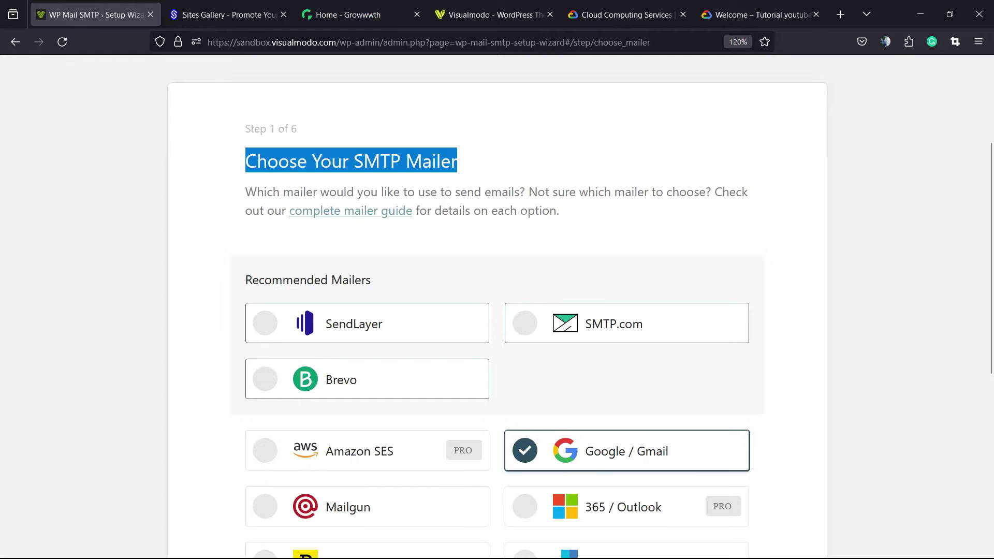
pyautogui.scroll(-3, 497, 305)
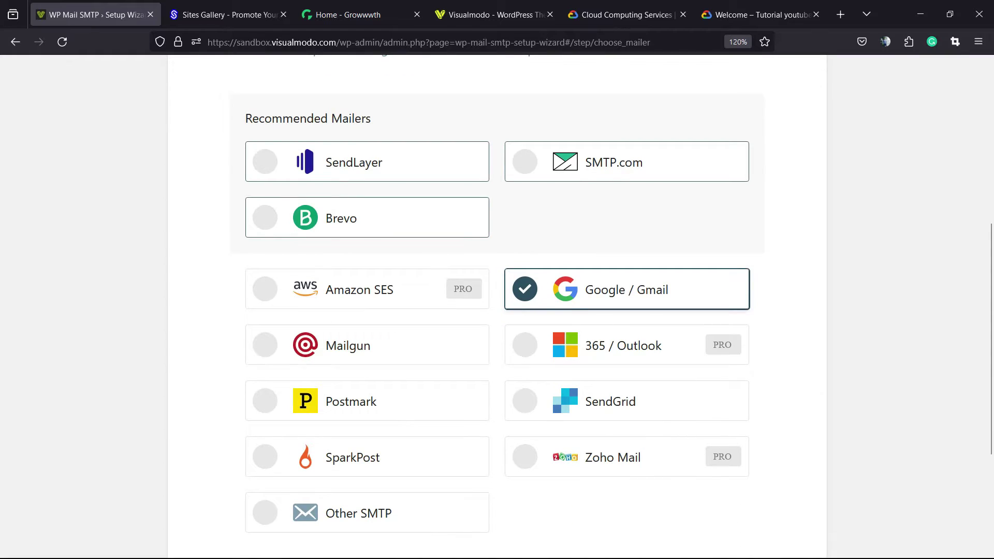
pyautogui.scroll(-4, 497, 305)
pyautogui.scroll(3, 497, 306)
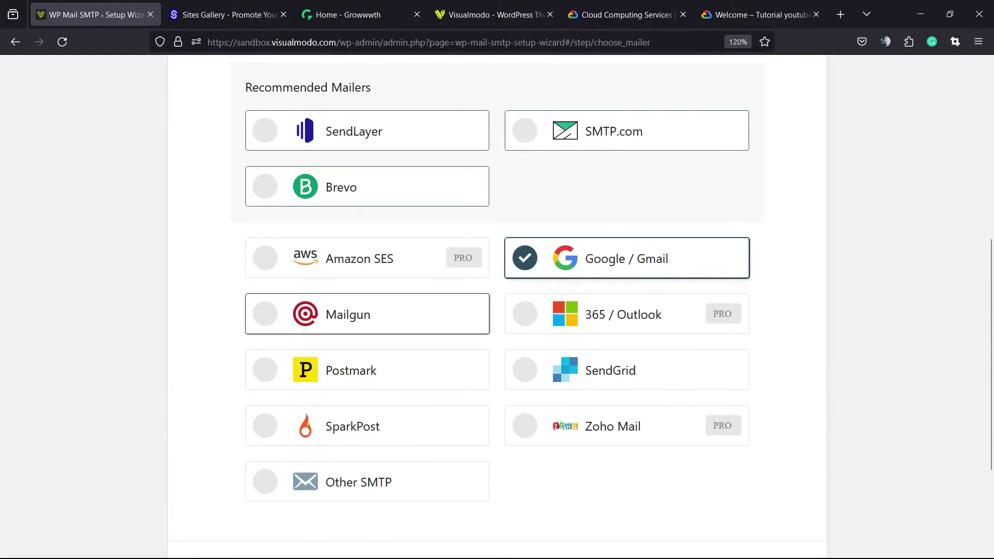
pyautogui.scroll(3, 497, 306)
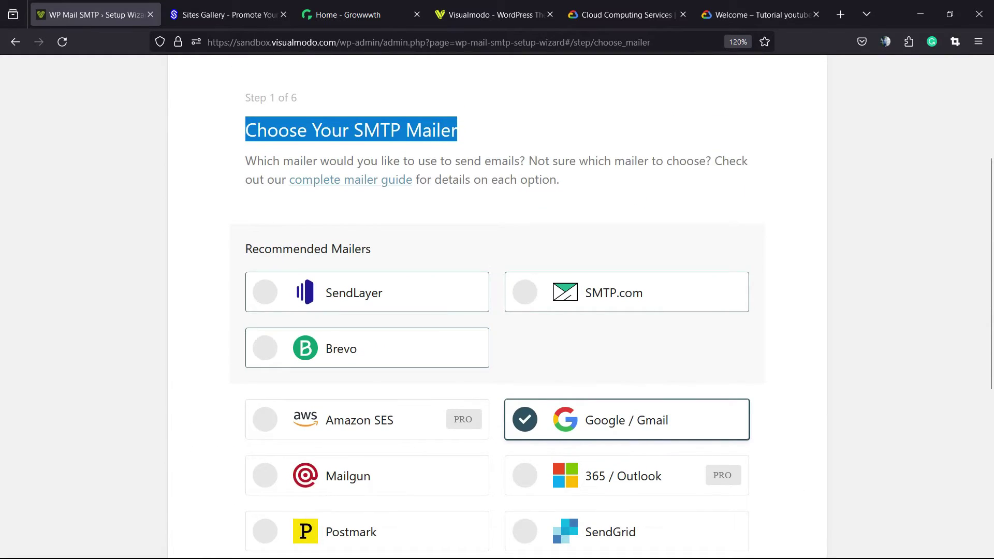
pyautogui.scroll(-3, 497, 306)
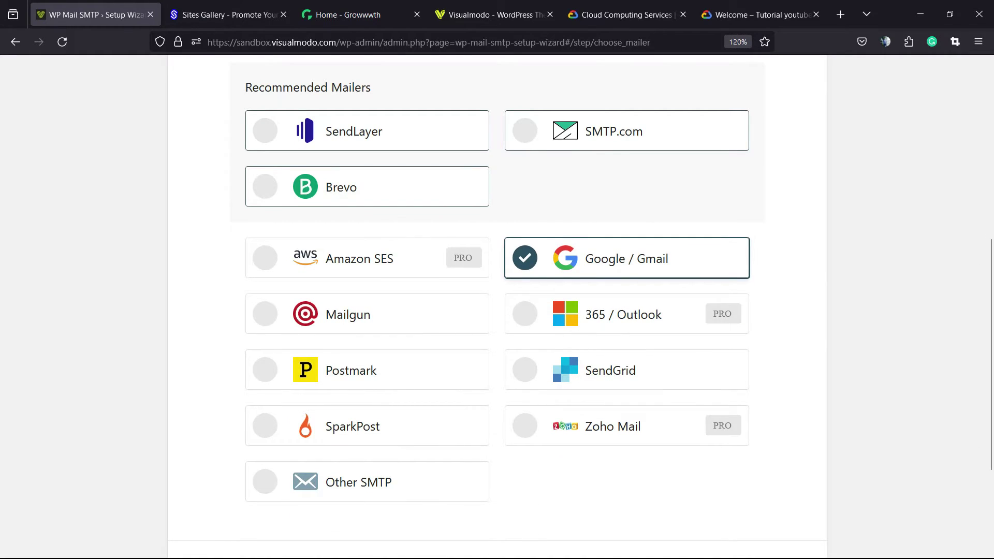
pyautogui.scroll(-3, 497, 306)
pyautogui.click(718, 422)
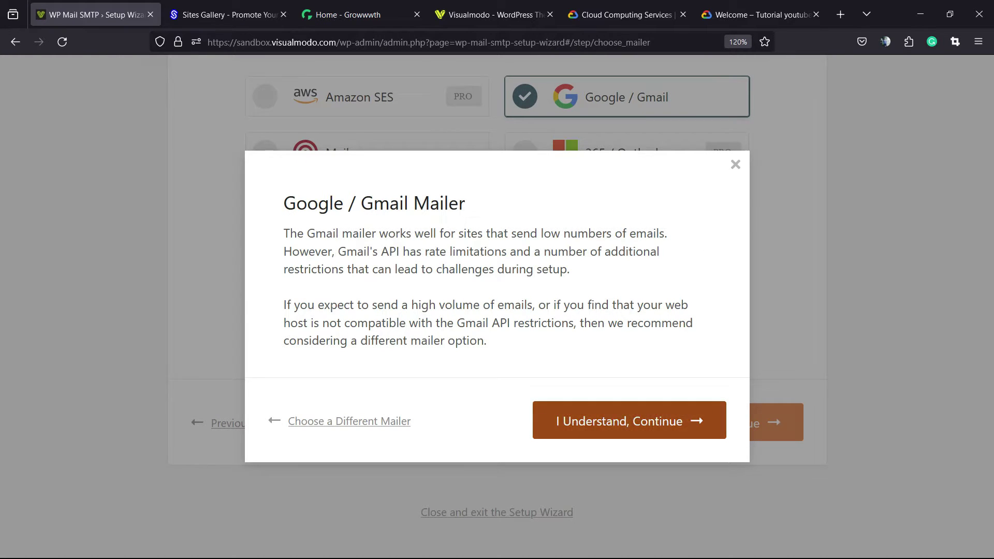
pyautogui.click(629, 420)
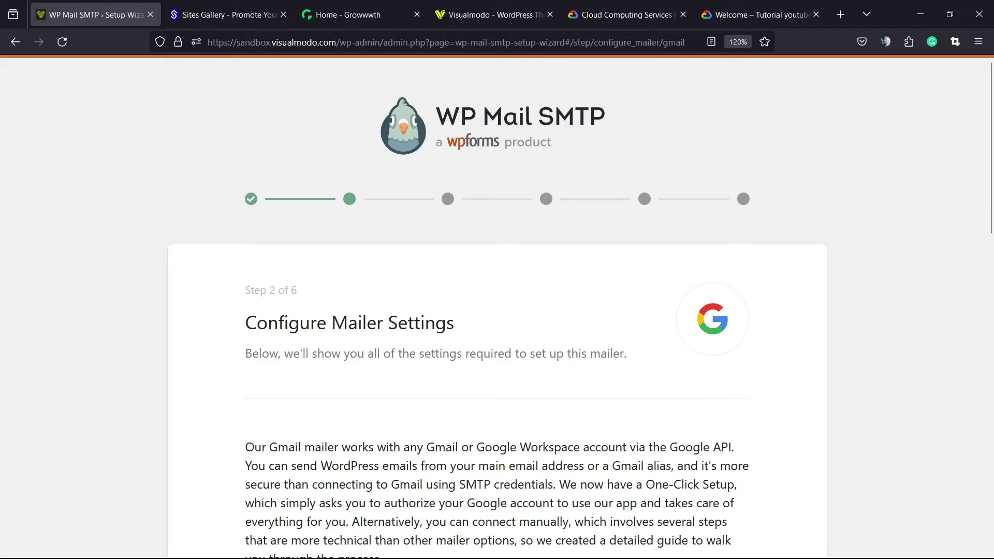
# Review the Gmail mailer's required settings, then read its setup guide on creating a web app in a separate browser tab.
pyautogui.scroll(-3, 497, 305)
pyautogui.scroll(-6, 497, 306)
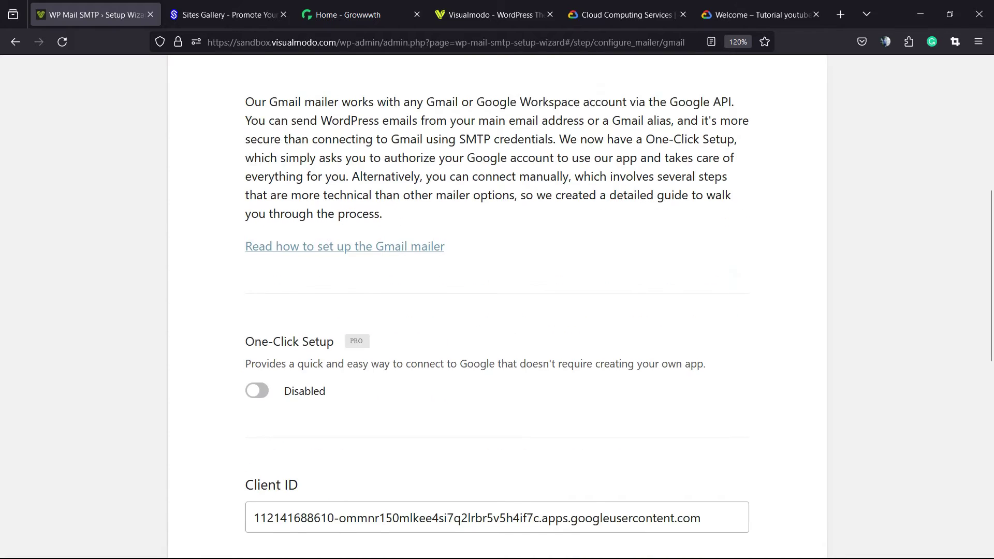
pyautogui.scroll(-3, 497, 306)
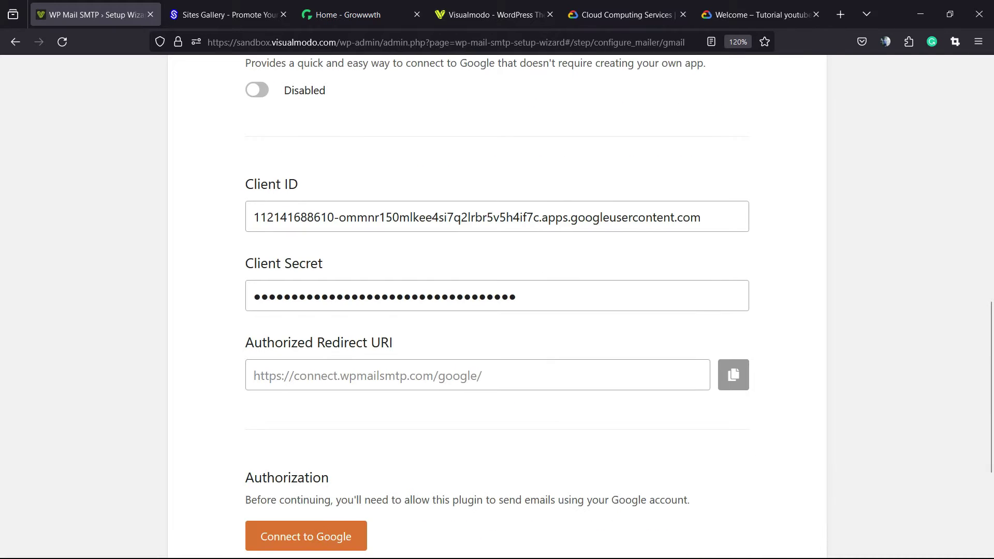
pyautogui.scroll(-3, 497, 306)
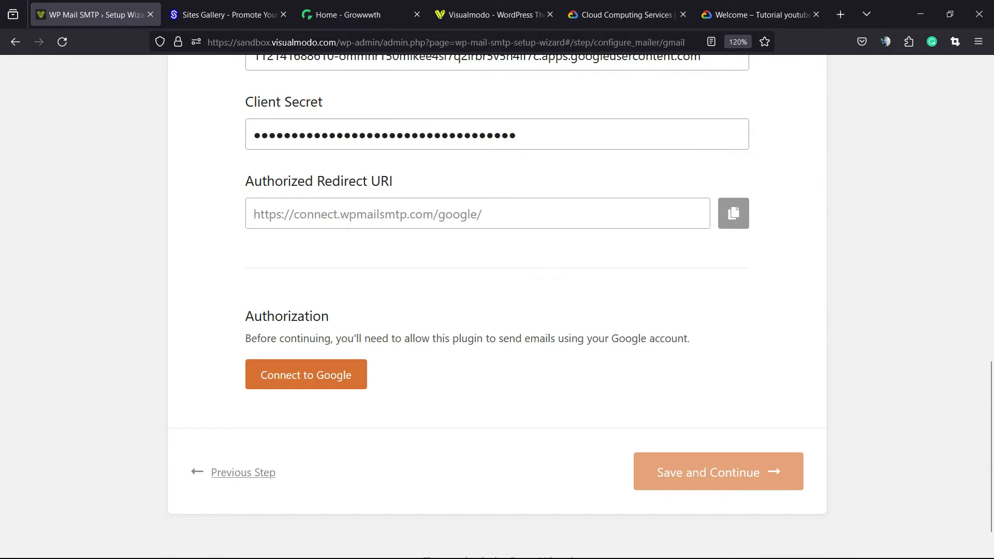
pyautogui.scroll(10, 497, 305)
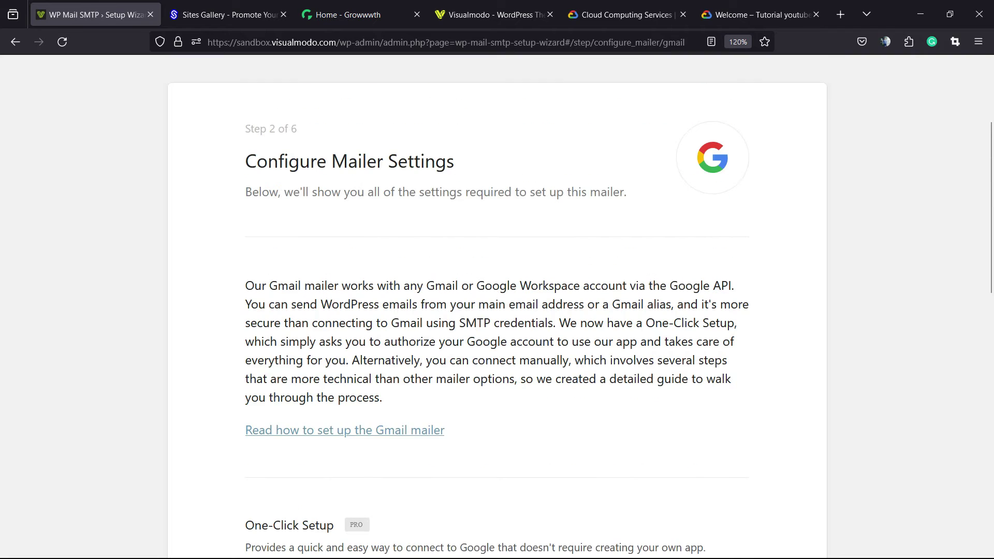
pyautogui.rightClick(299, 432)
pyautogui.click(336, 206)
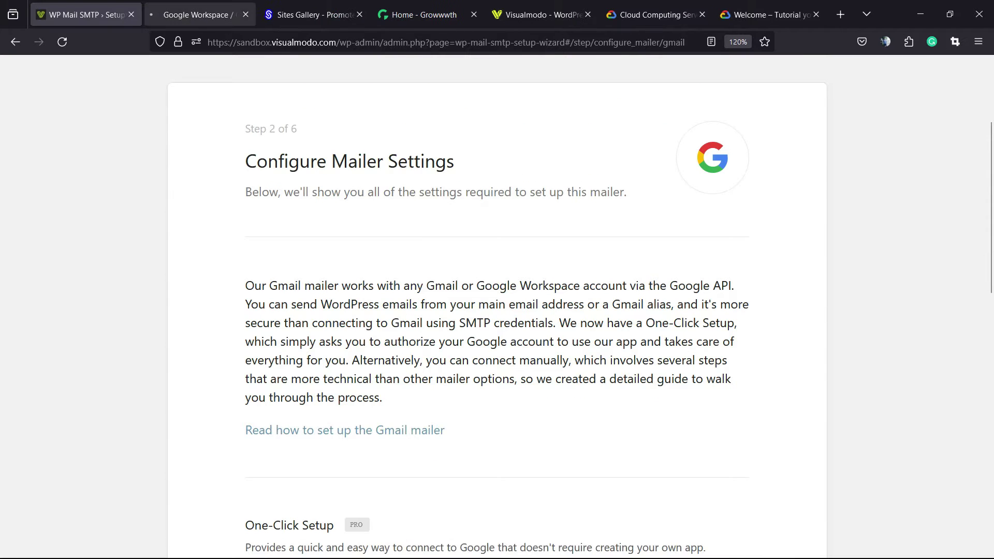
pyautogui.click(199, 14)
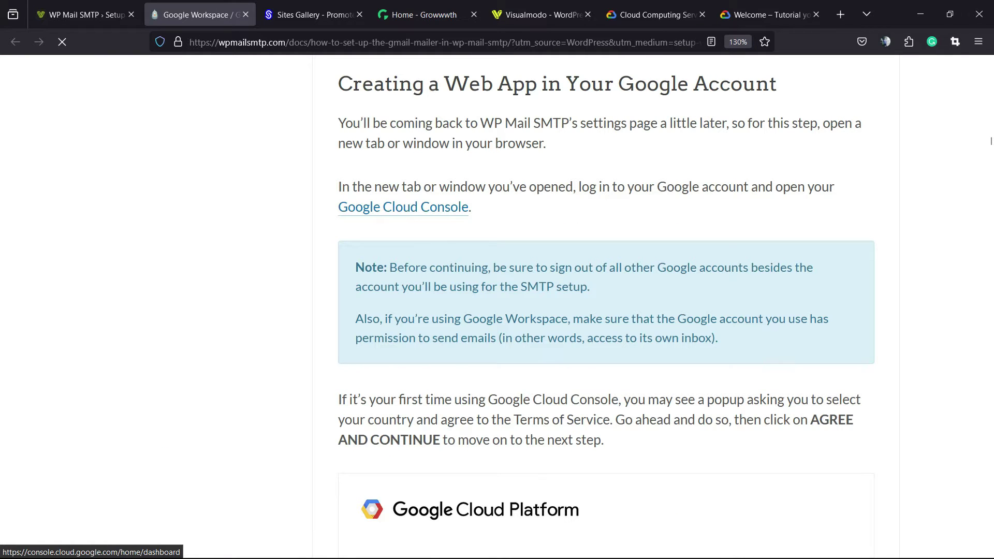
# In the Google Cloud console, create a new project named YT guide in the visualmodo.com organization and make it the active project.
pyautogui.click(651, 14)
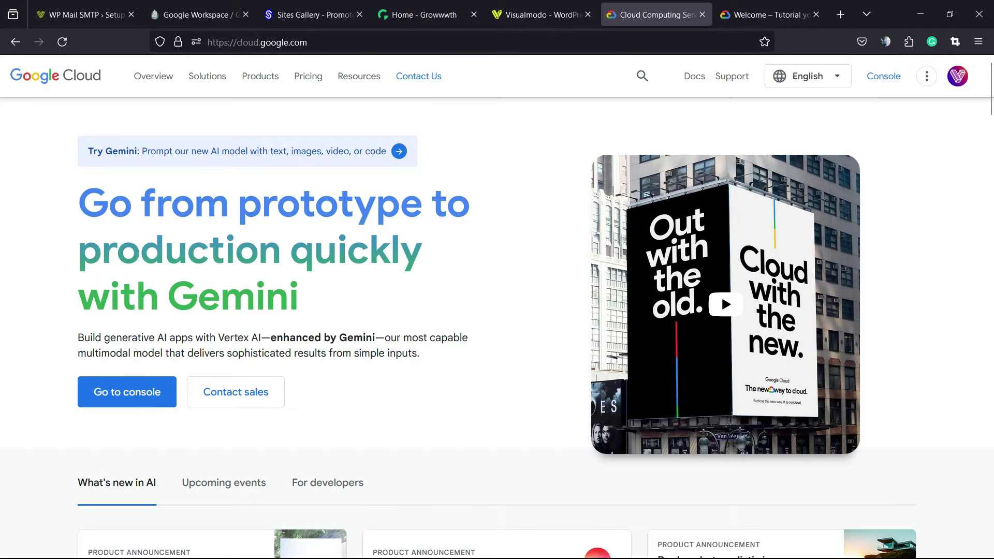
pyautogui.click(765, 14)
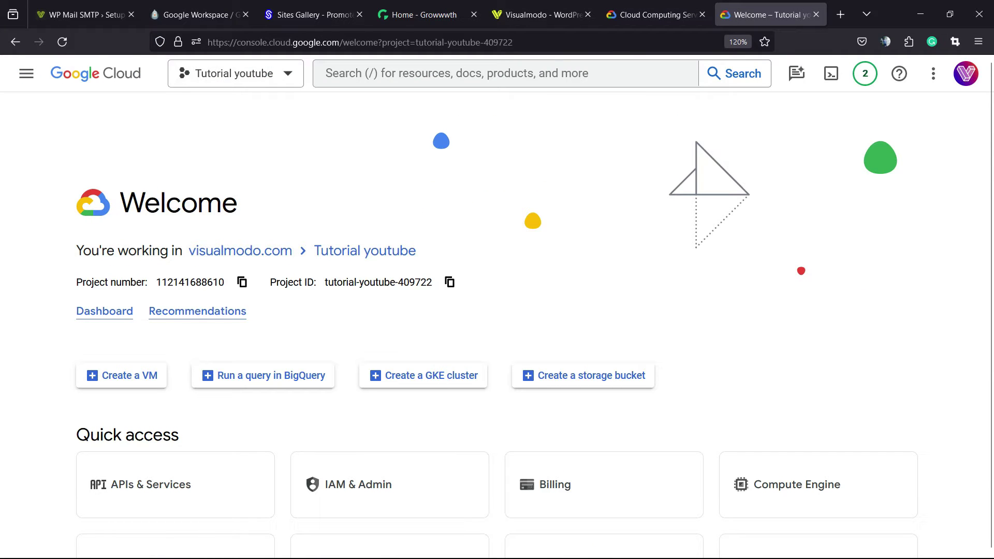
pyautogui.click(236, 73)
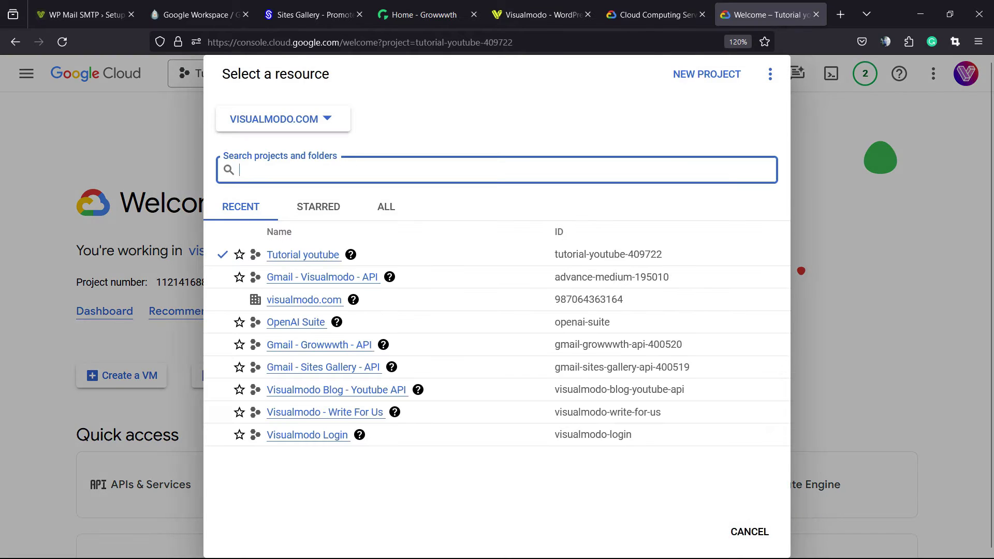
pyautogui.click(694, 74)
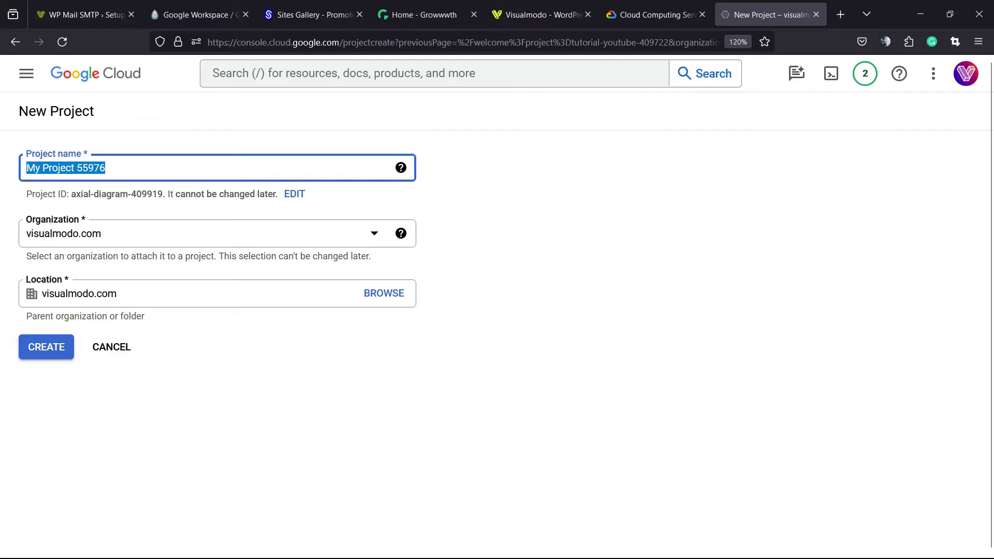
pyautogui.write('YT guide')
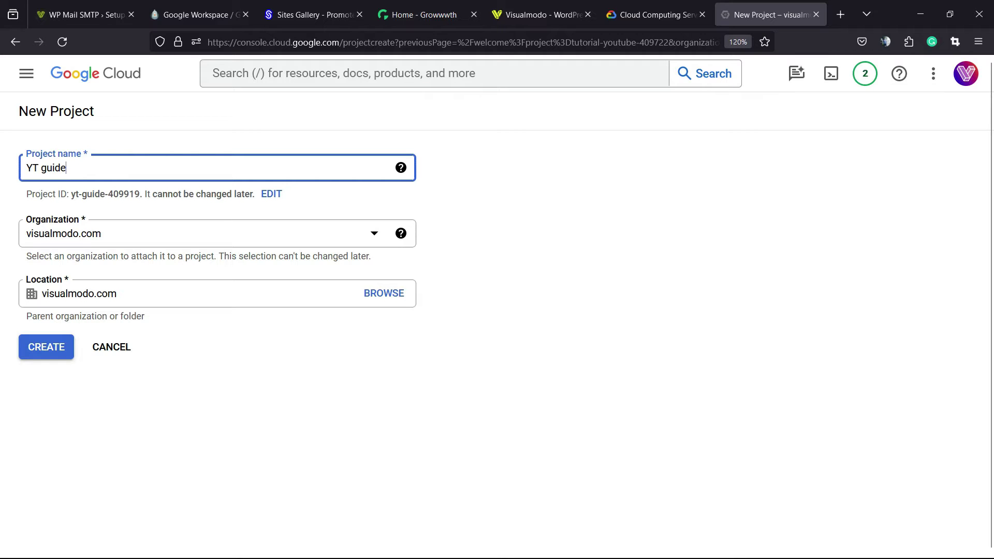
pyautogui.tripleClick(78, 293)
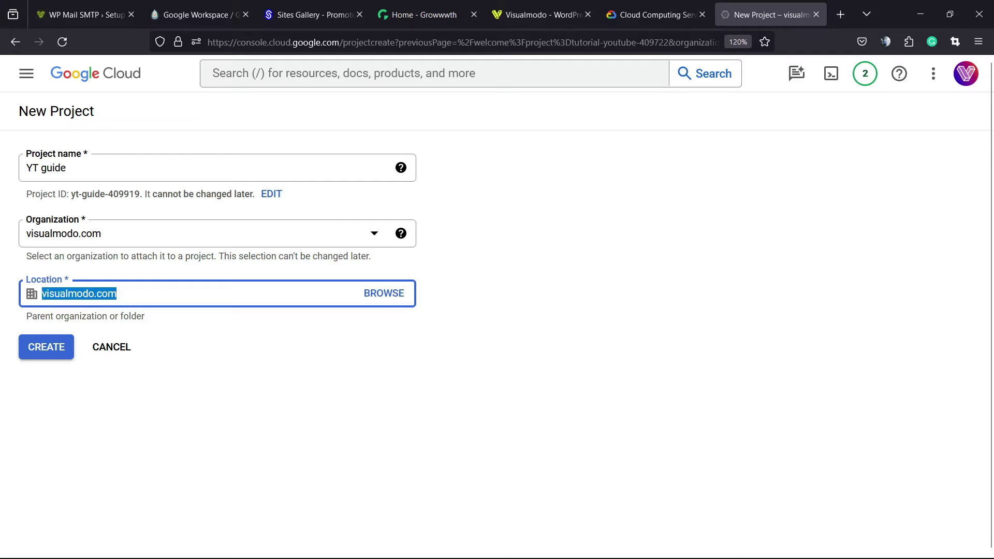
pyautogui.click(46, 347)
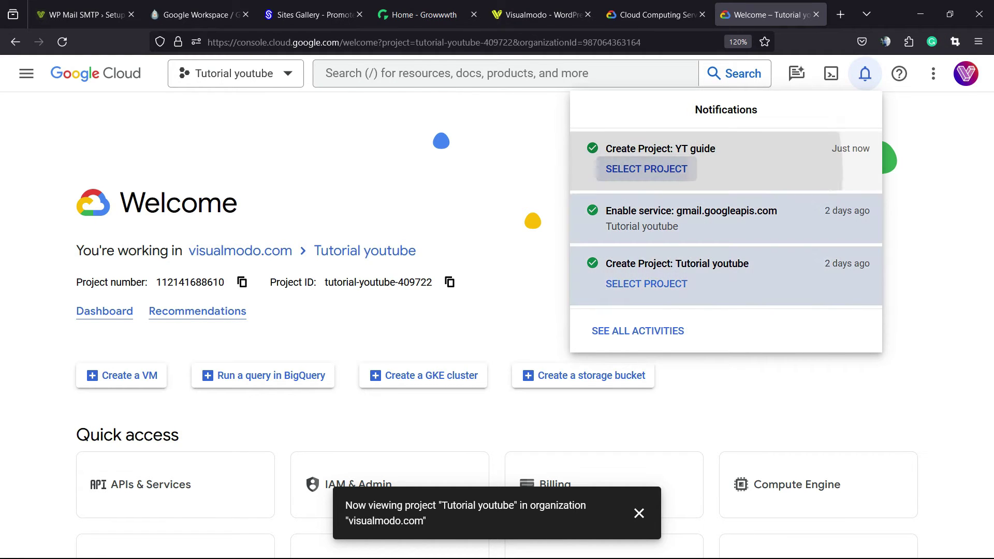
pyautogui.click(646, 169)
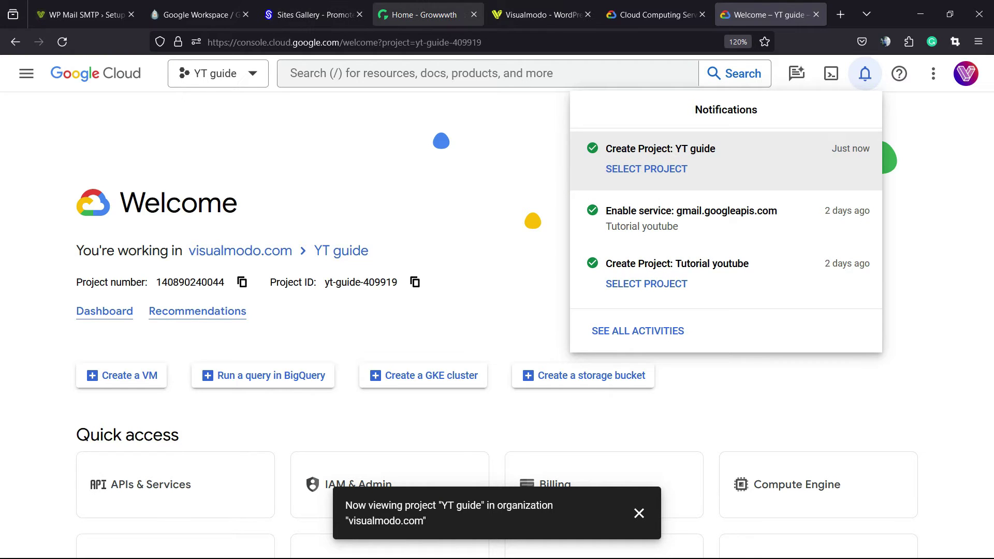
# Read the WP Mail SMTP setup guide from the Terms of Service part through project creation to enabling the Gmail API.
pyautogui.click(651, 14)
pyautogui.click(539, 14)
pyautogui.hotkey('ctrl', 'shift', 'Tab')
pyautogui.hotkey('ctrl', 'shift', 'Tab')
pyautogui.hotkey('ctrl', 'shift', 'Tab')
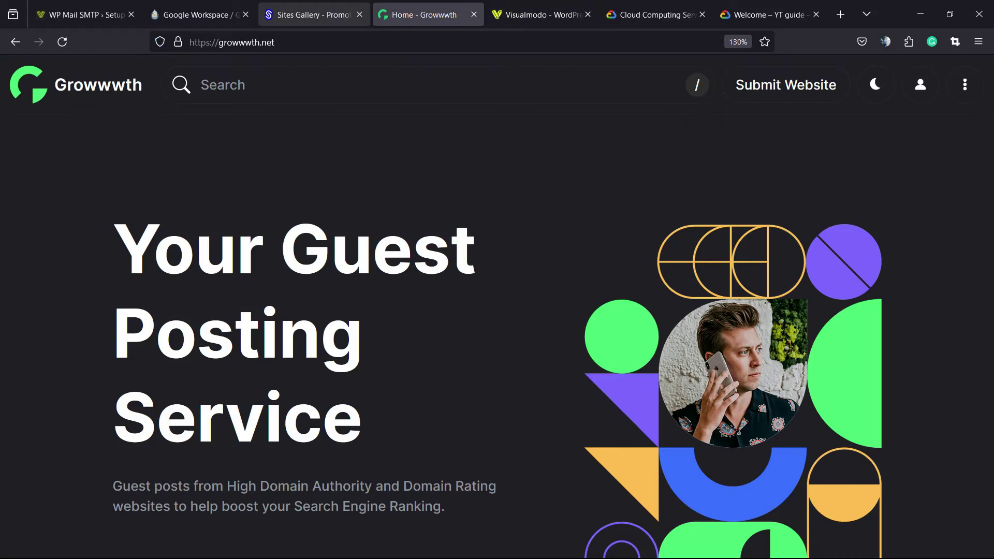
pyautogui.scroll(-6, 990, 140)
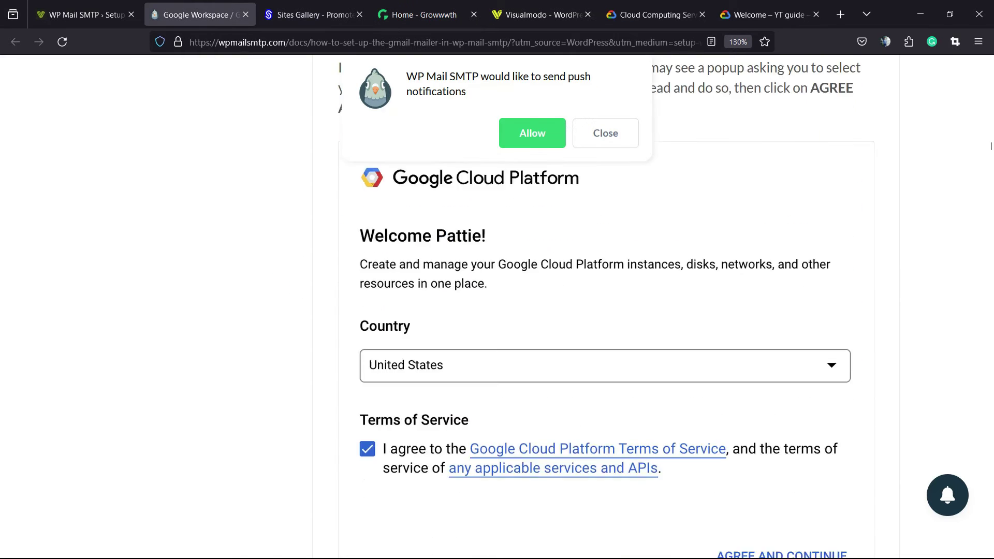
pyautogui.scroll(-3, 991, 149)
pyautogui.scroll(2, 991, 149)
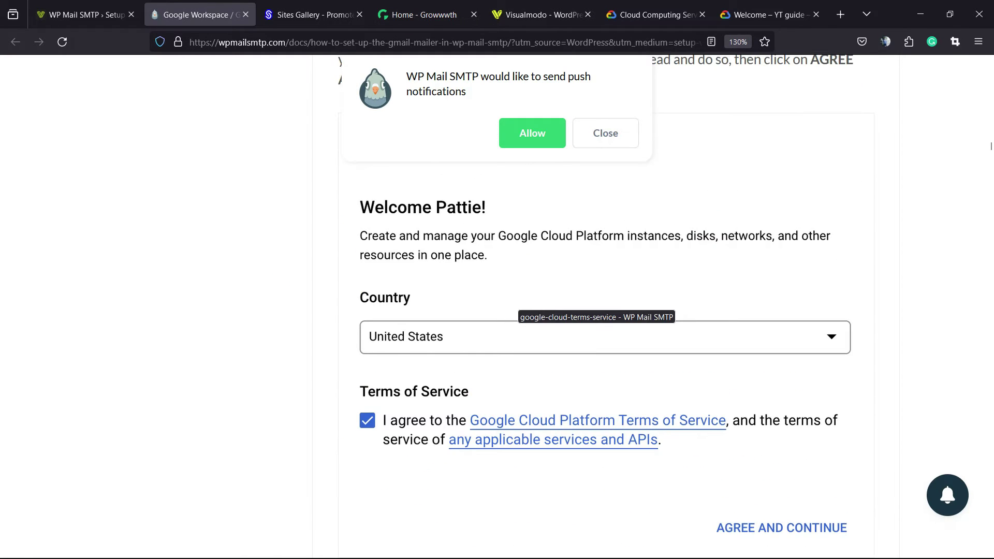
pyautogui.scroll(-8, 991, 153)
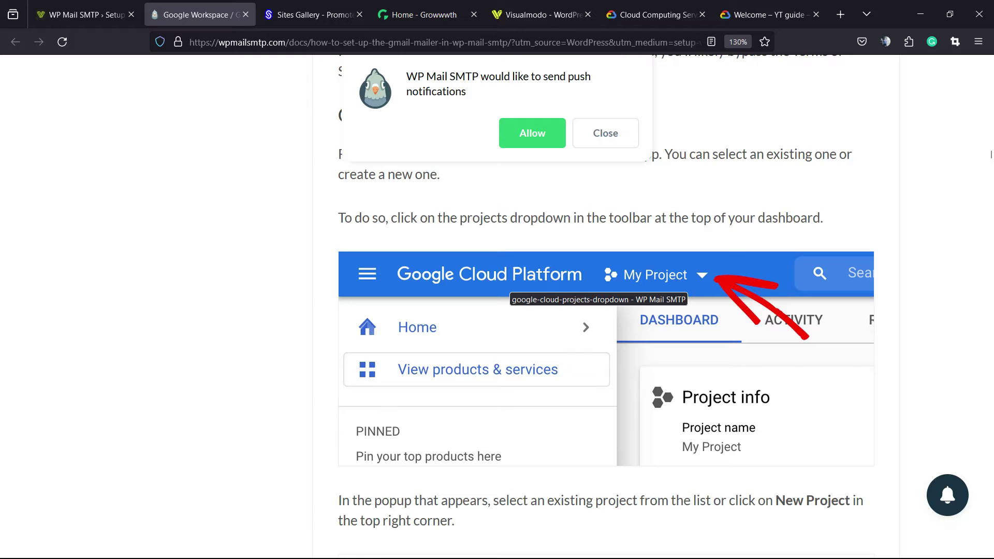
pyautogui.scroll(-6, 991, 155)
pyautogui.scroll(-8, 991, 161)
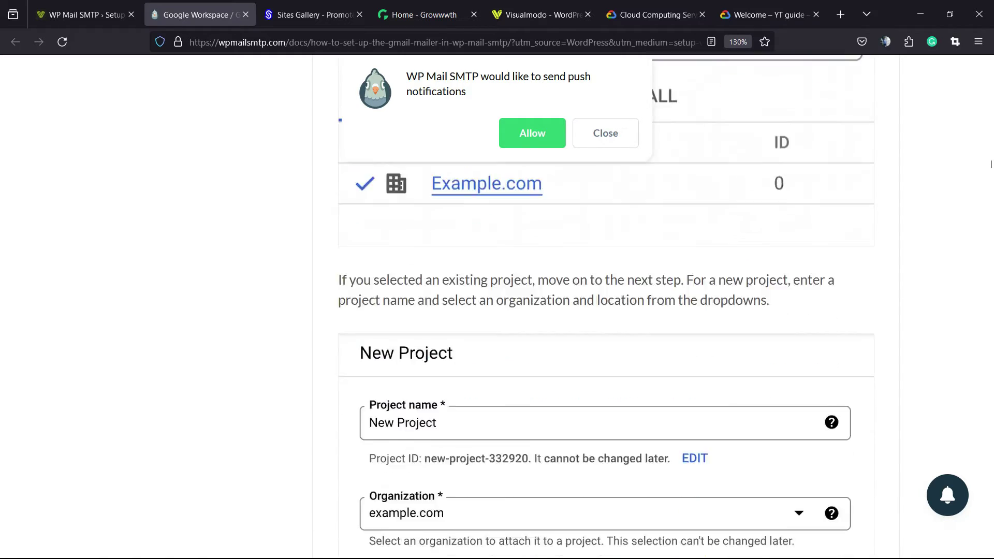
pyautogui.scroll(-3, 991, 169)
pyautogui.scroll(-3, 991, 171)
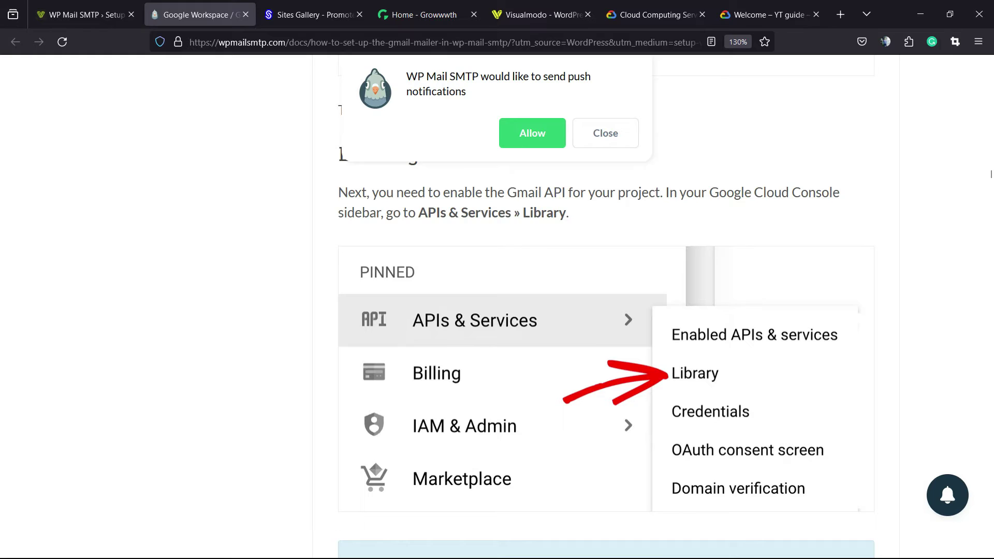
# Return to the Google Cloud console and open the API Library for the YT guide project.
pyautogui.click(655, 14)
pyautogui.click(769, 15)
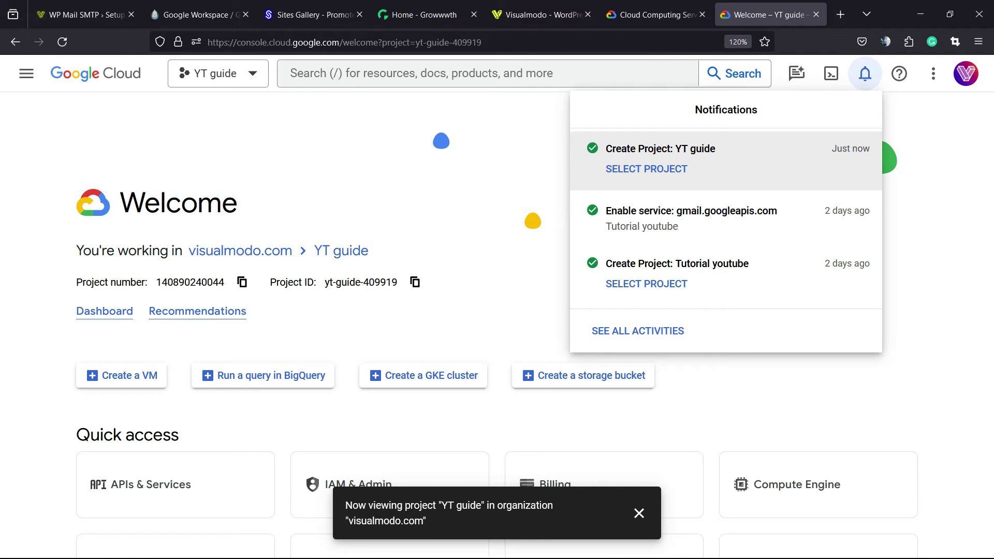
pyautogui.click(26, 74)
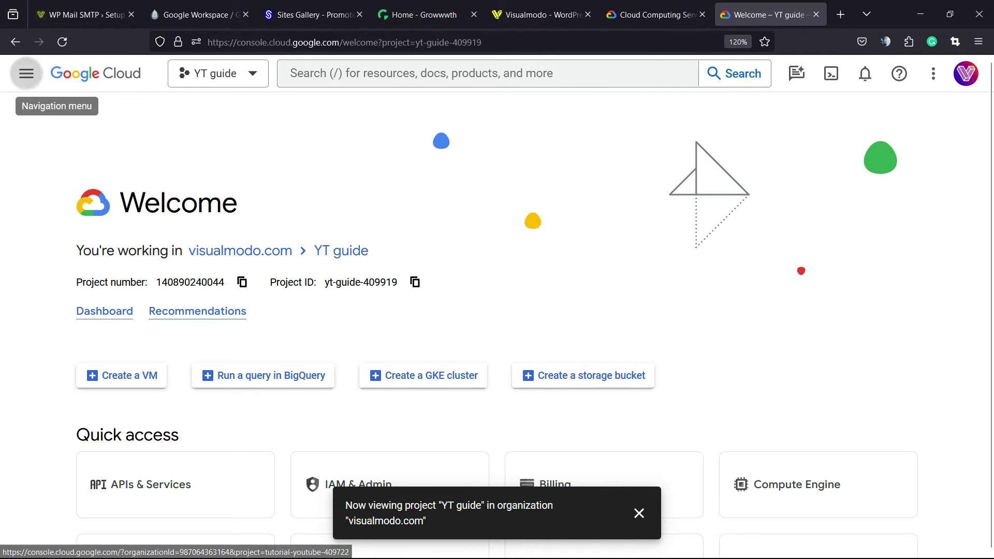
pyautogui.click(26, 73)
pyautogui.moveTo(103, 301)
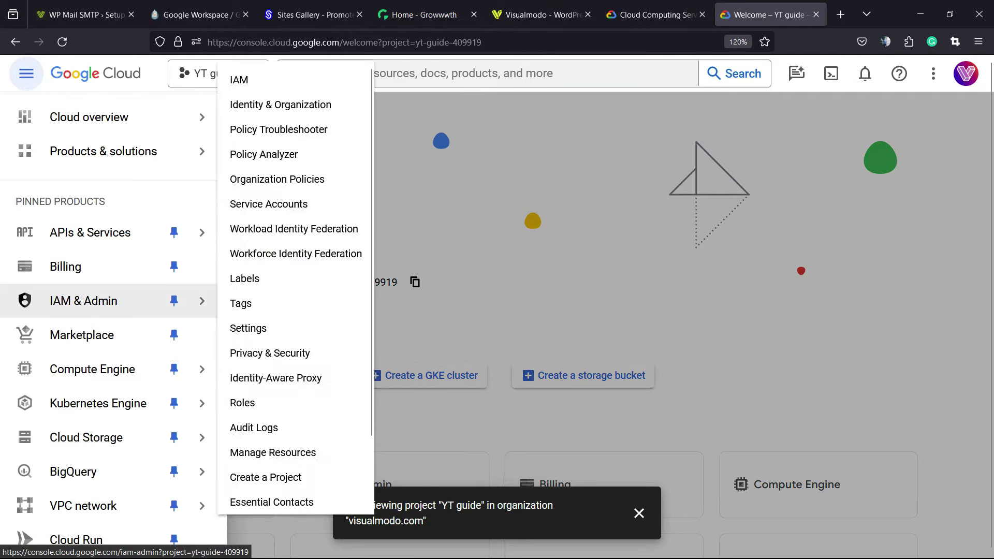
pyautogui.moveTo(155, 233)
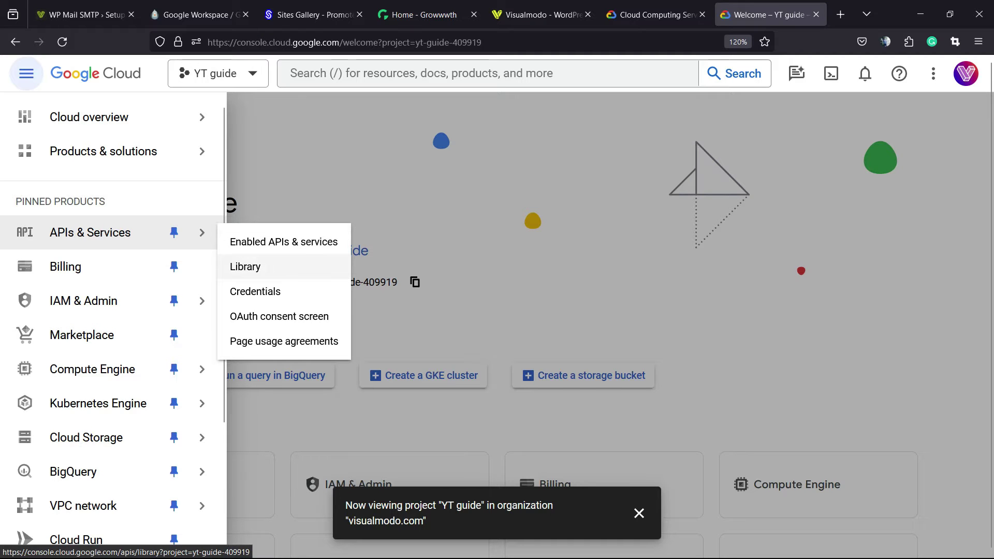
pyautogui.press('ctrl')
pyautogui.click(270, 266)
pyautogui.click(270, 267)
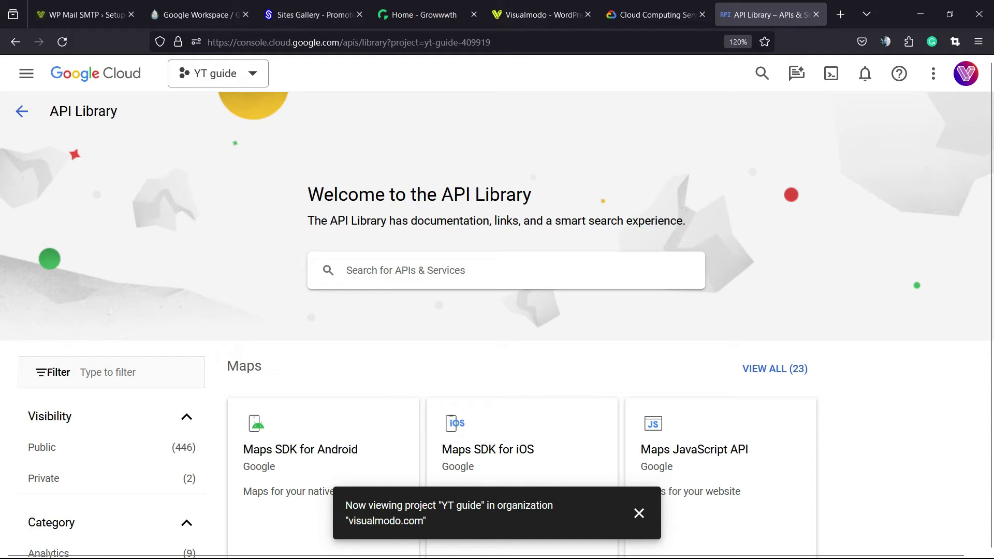
# Search the API Library for gmail and enable the Gmail API, dismissing the project notification.
pyautogui.click(405, 271)
pyautogui.write('gmail')
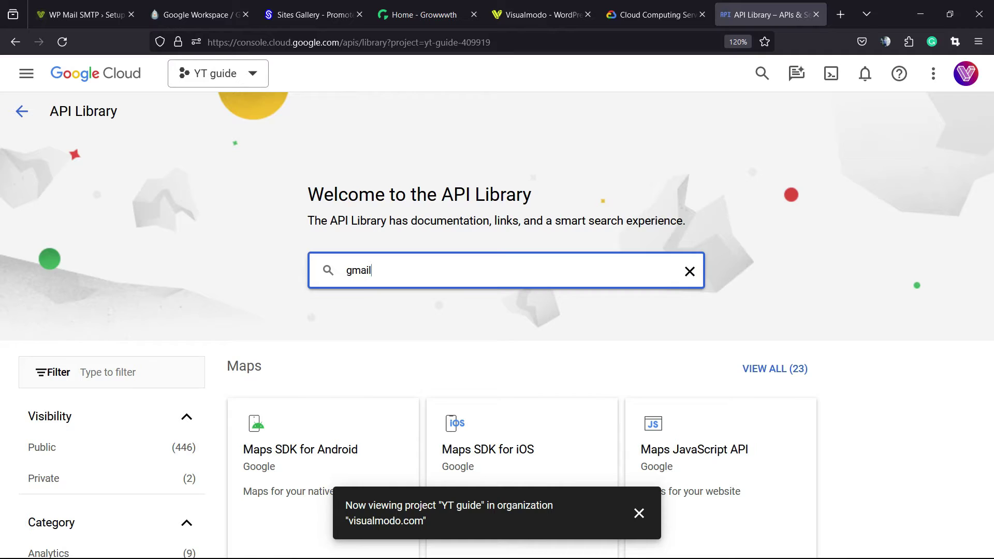
pyautogui.press('Return')
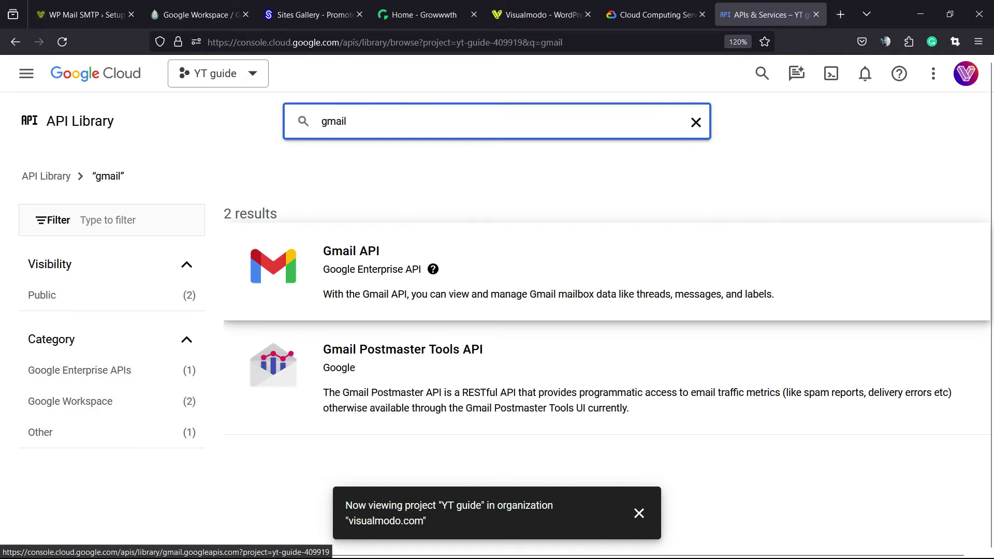
pyautogui.click(351, 251)
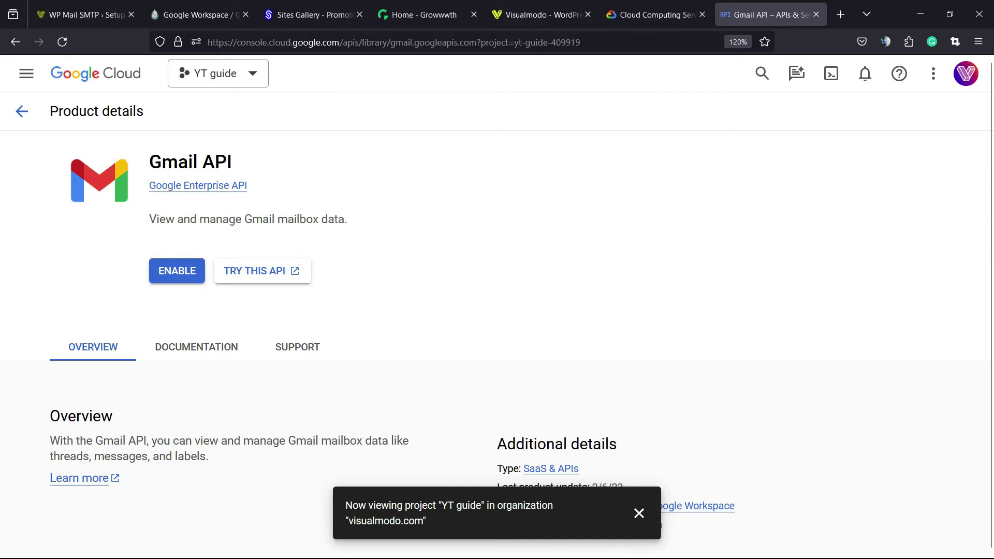
pyautogui.click(178, 275)
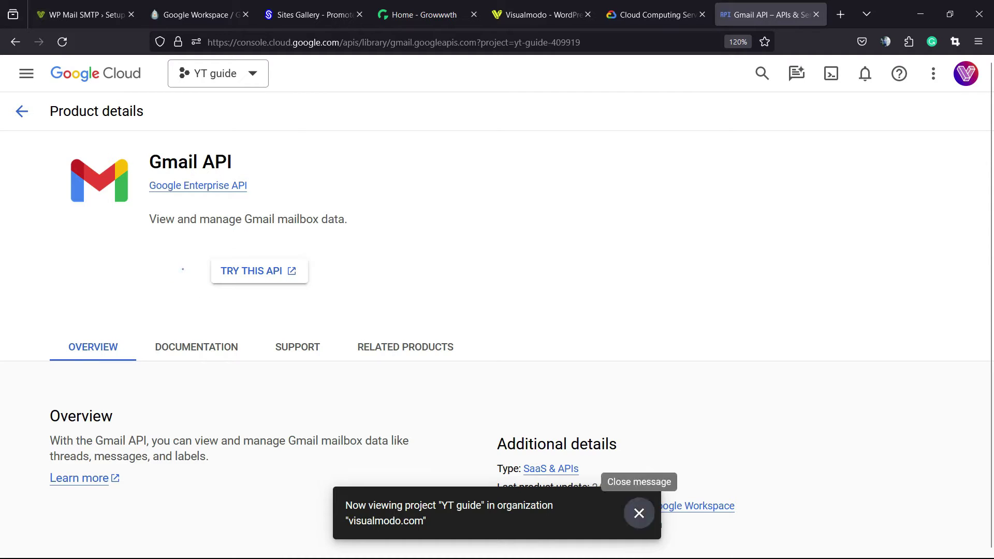
pyautogui.click(639, 513)
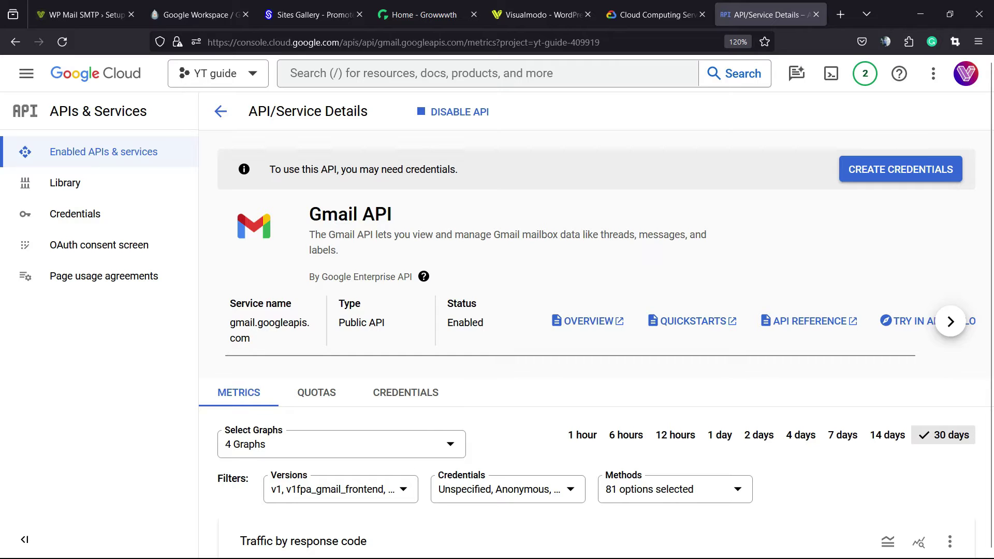
# Start creating credentials for the Gmail API with User data access, check the guide's credentials section, and proceed to the app information.
pyautogui.click(901, 170)
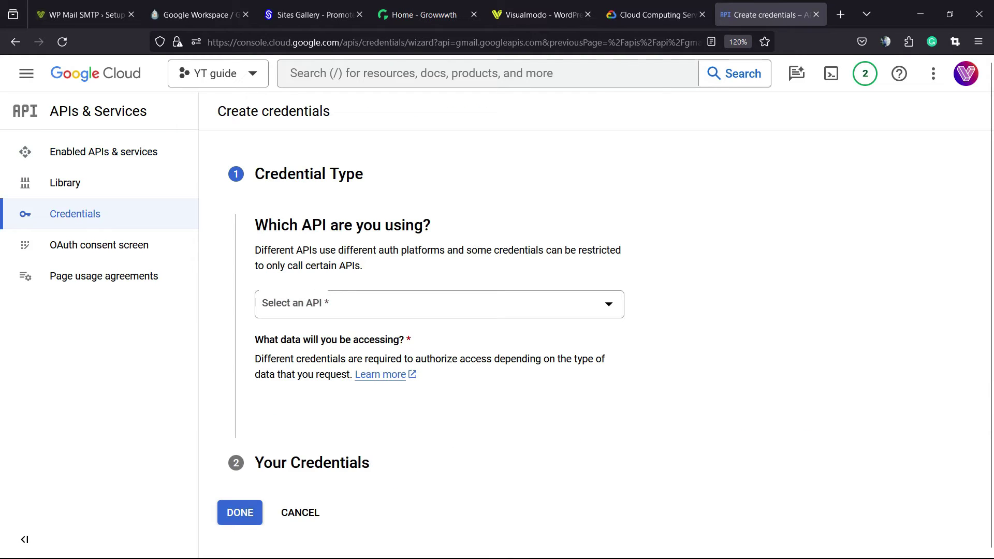
pyautogui.scroll(-2, 596, 344)
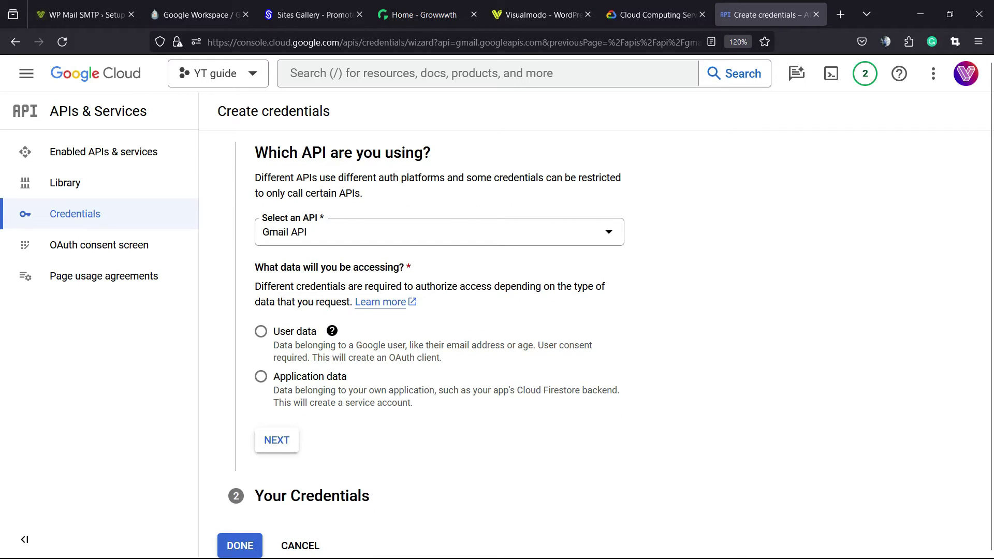
pyautogui.click(260, 331)
pyautogui.click(199, 15)
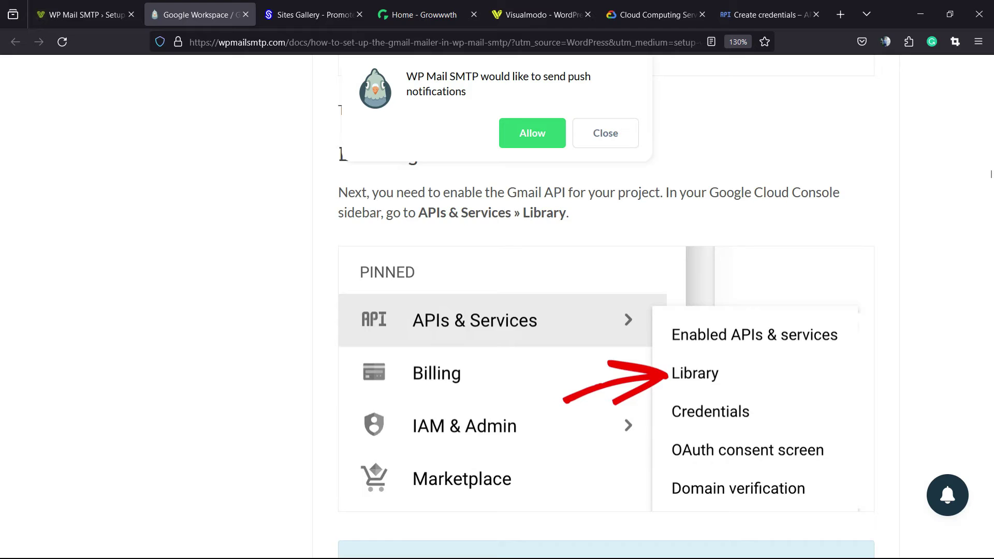
pyautogui.scroll(-15, 606, 311)
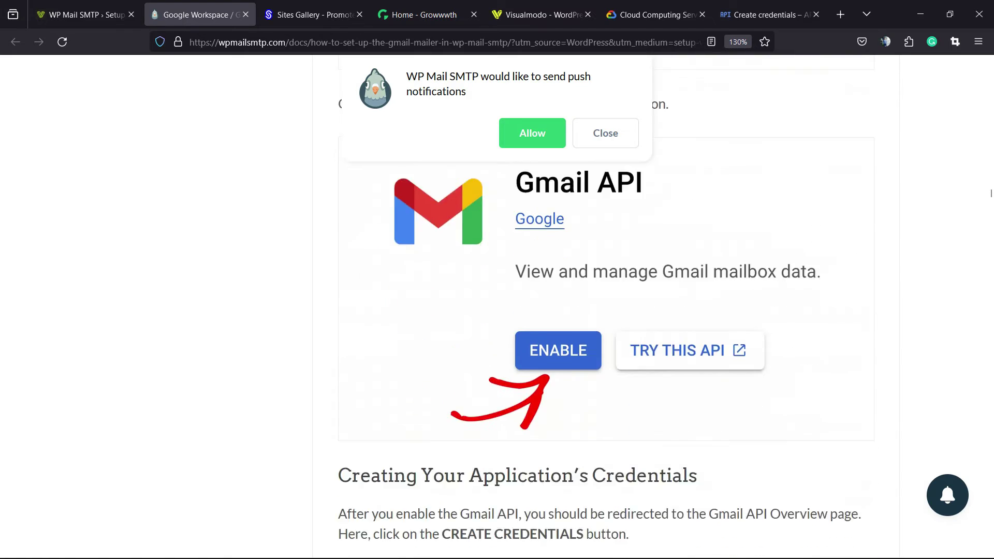
pyautogui.scroll(-15, 992, 193)
pyautogui.scroll(-4, 991, 207)
pyautogui.scroll(-4, 992, 210)
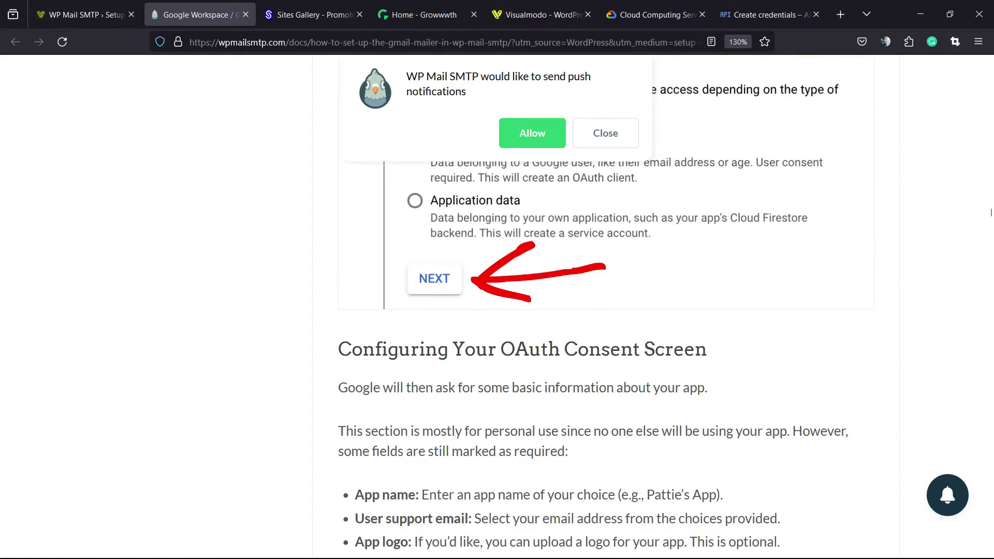
pyautogui.click(766, 15)
pyautogui.click(276, 440)
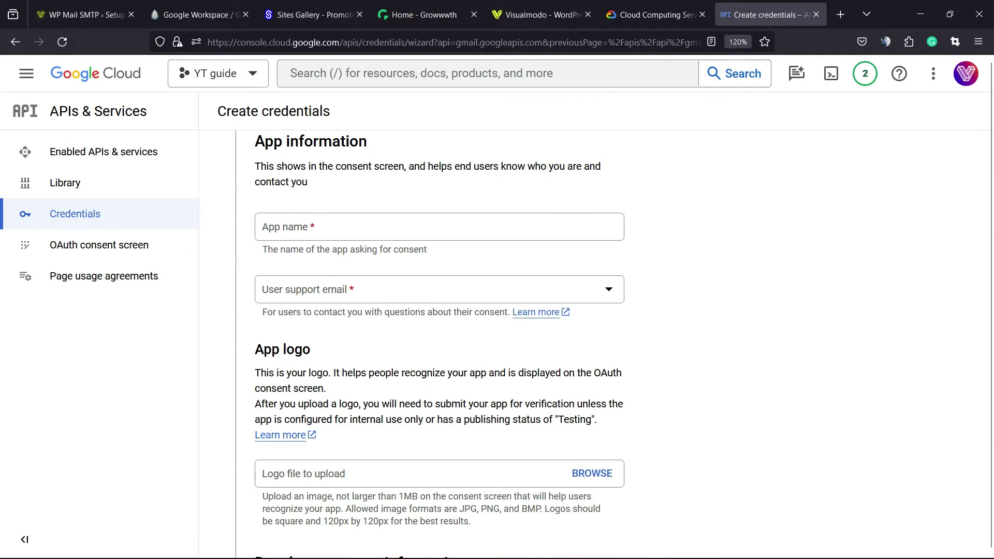
# Enter YT guide as the app name and select the company's contact e-mail as the user support email.
pyautogui.click(439, 227)
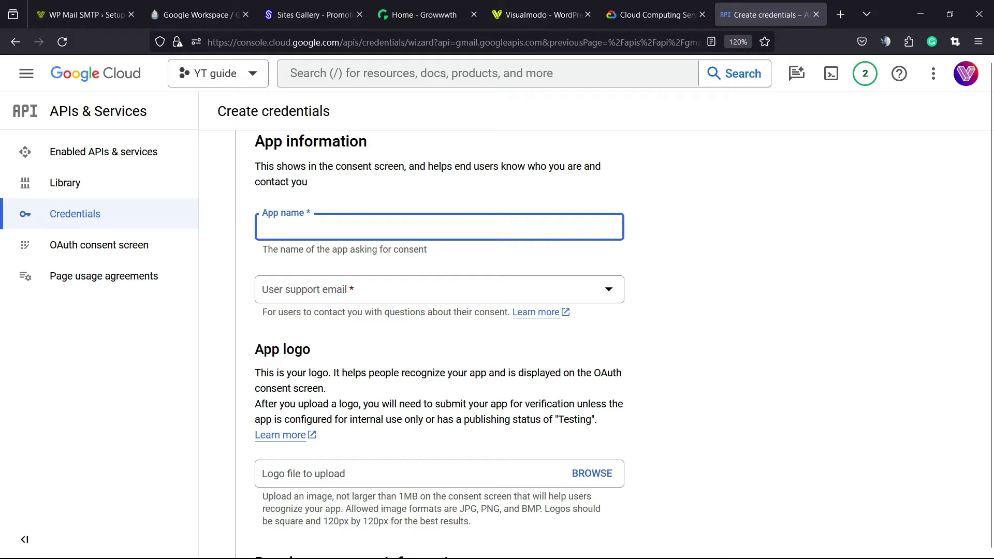
pyautogui.write('T')
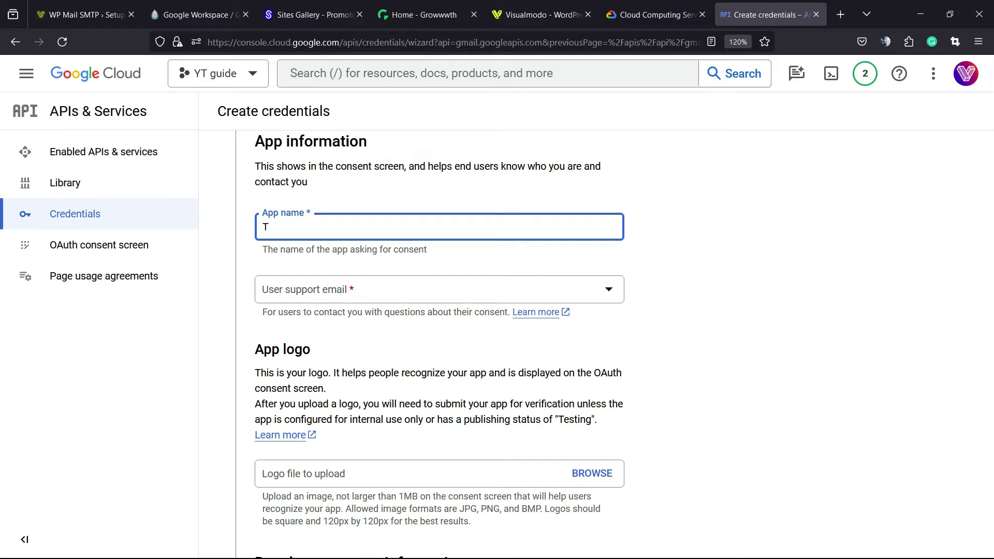
pyautogui.write('YT guide')
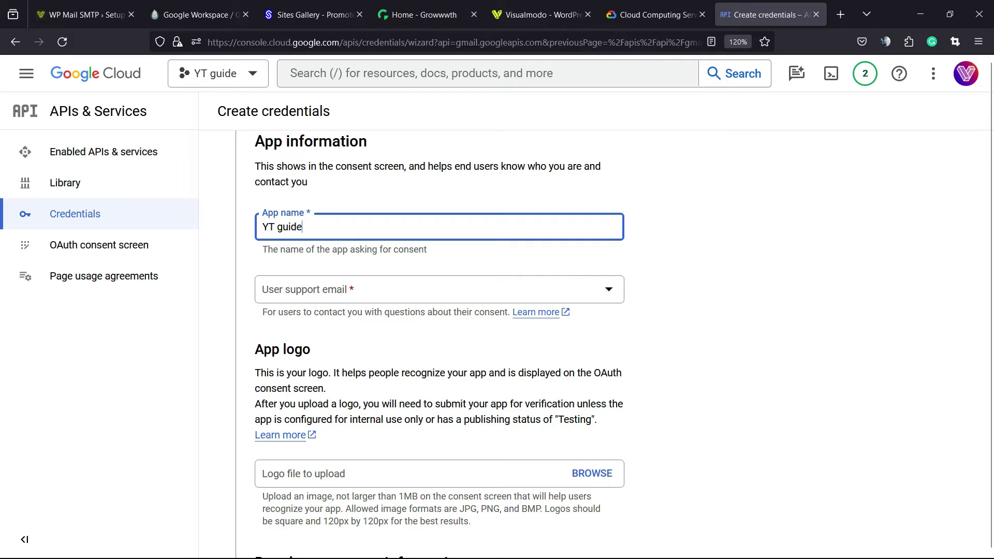
pyautogui.click(377, 290)
pyautogui.click(377, 302)
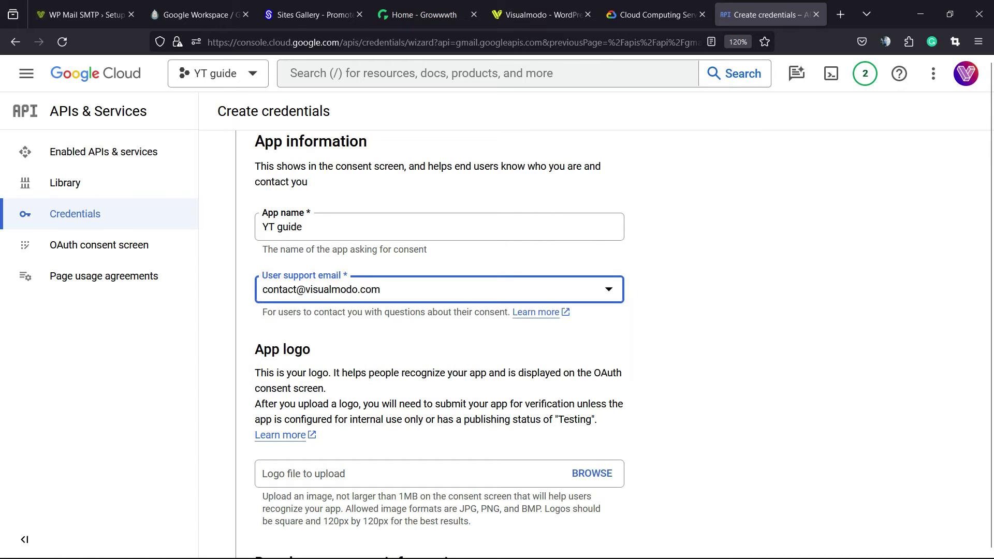
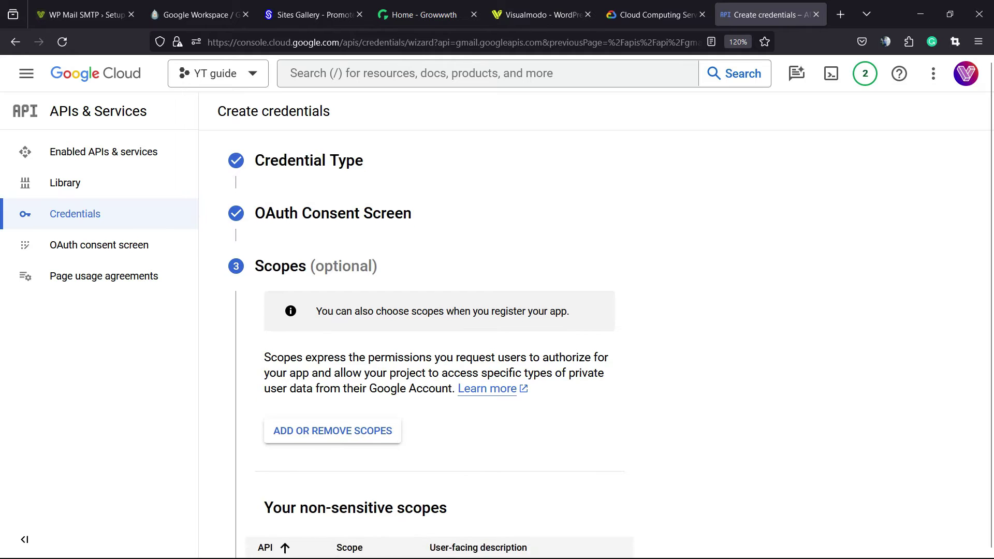
# Review the optional Scopes section of the credentials wizard, including the non-sensitive and restricted scope tables.
pyautogui.scroll(3, 439, 344)
pyautogui.scroll(-4, 431, 352)
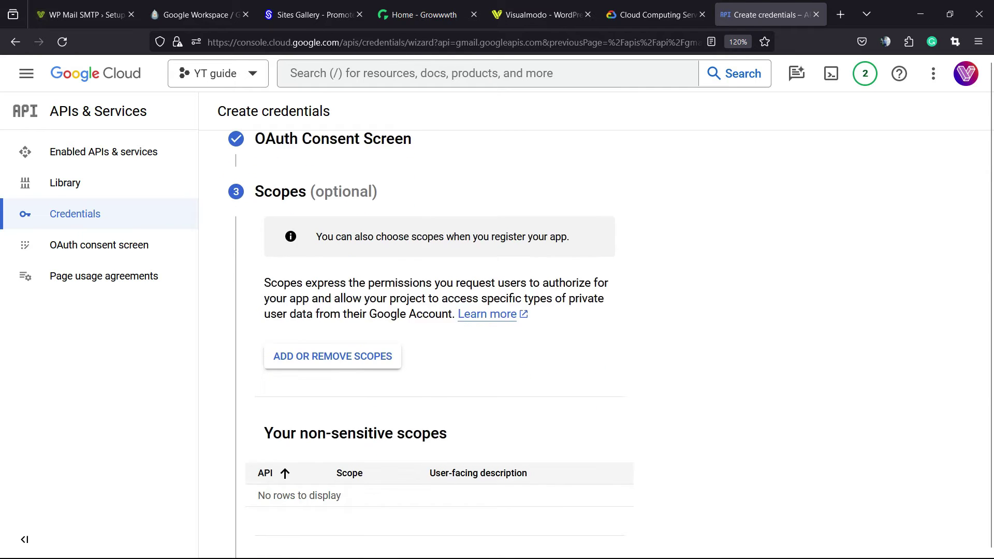
pyautogui.scroll(4, 431, 352)
pyautogui.scroll(-5, 431, 352)
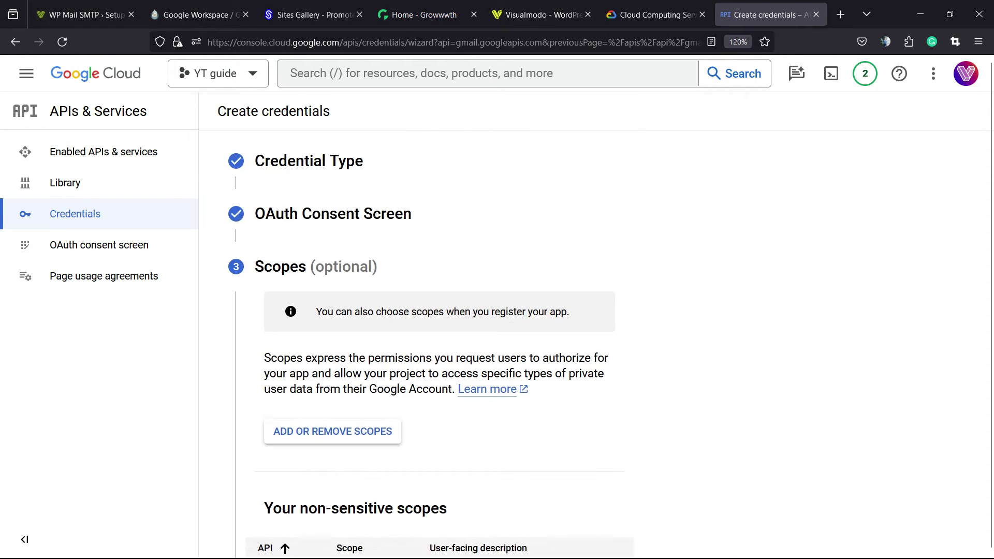
pyautogui.scroll(-5, 439, 348)
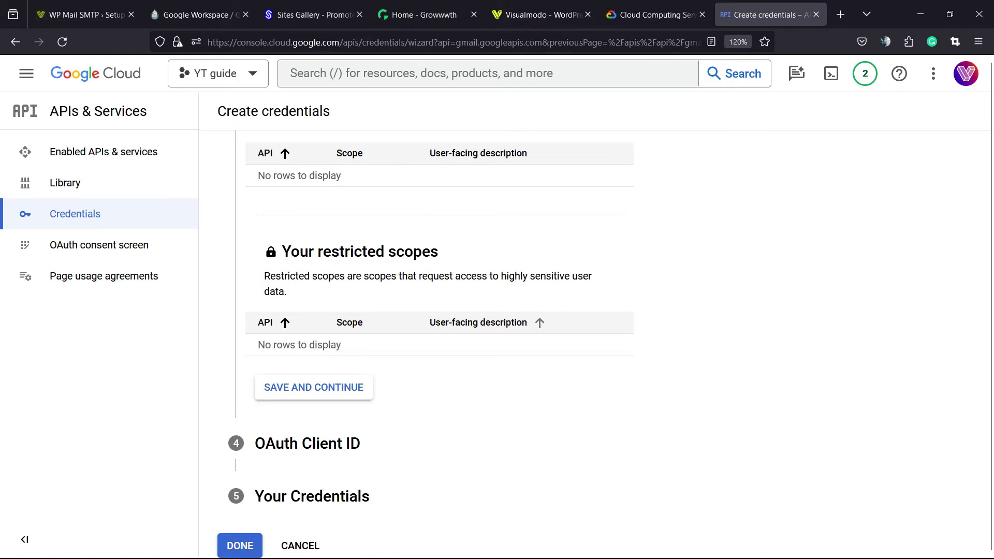
pyautogui.scroll(10, 431, 311)
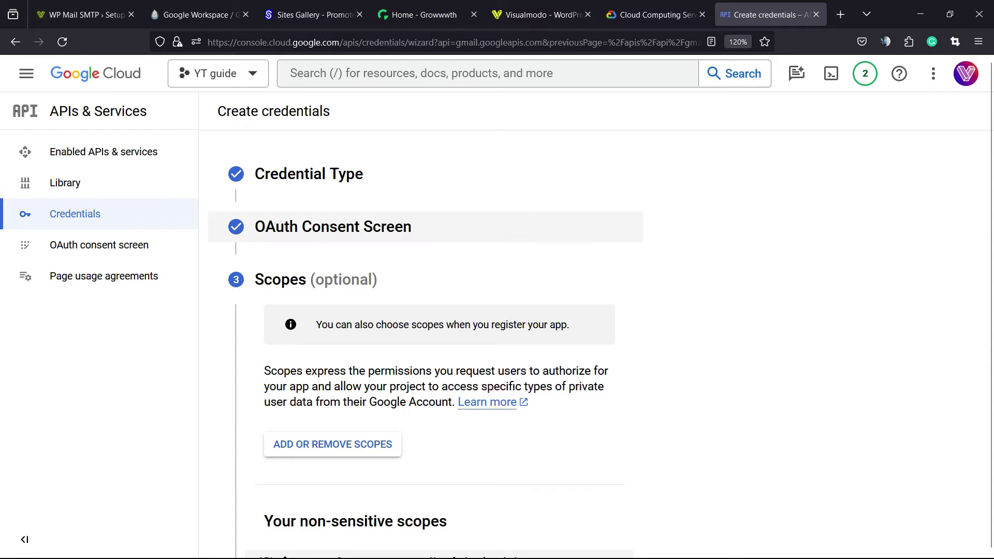
pyautogui.scroll(-2, 431, 343)
pyautogui.scroll(2, 431, 344)
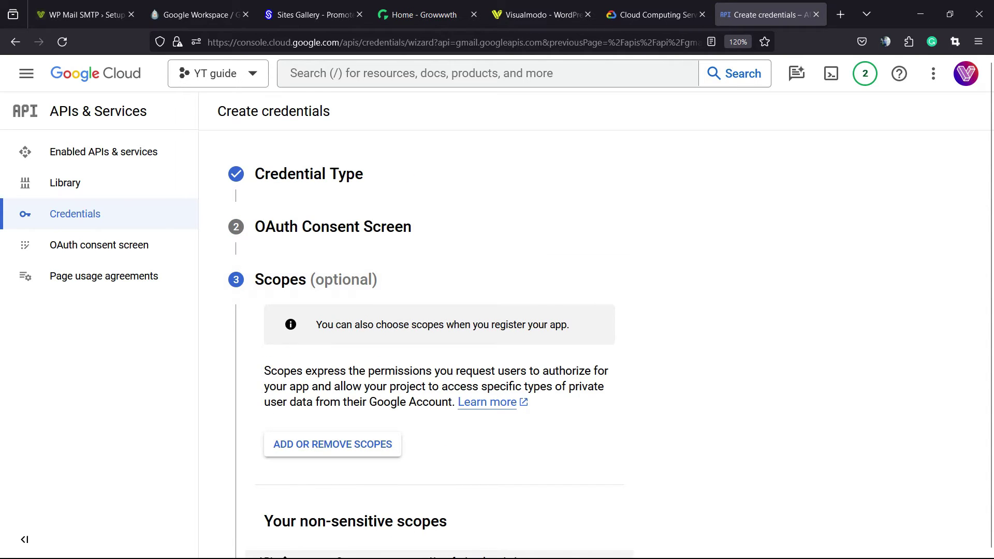
pyautogui.scroll(-3, 431, 344)
# Check the WP Mail SMTP guide's section on configuring scopes, and save the optional scopes in Google Cloud without adding any.
pyautogui.click(313, 14)
pyautogui.click(200, 15)
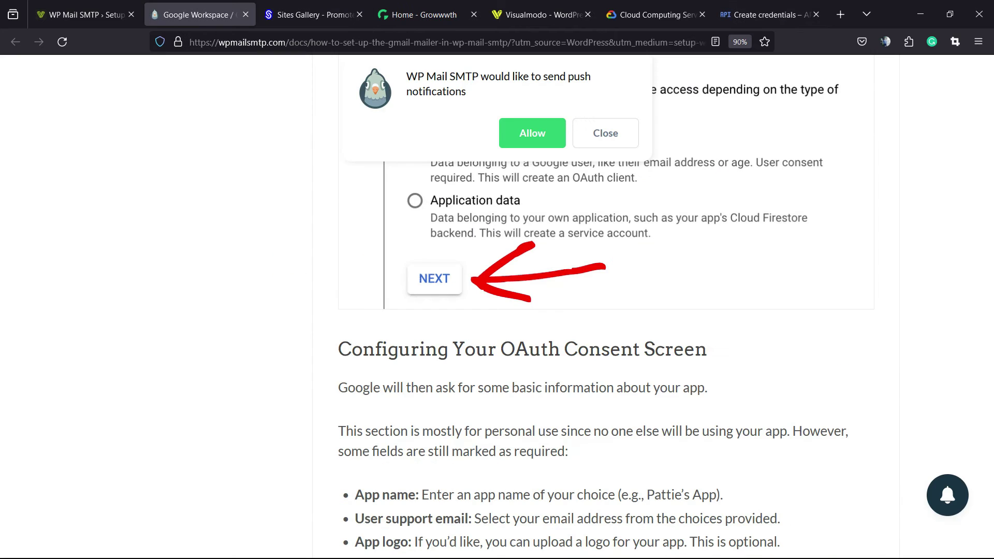
pyautogui.scroll(-3, 497, 306)
pyautogui.scroll(-10, 991, 215)
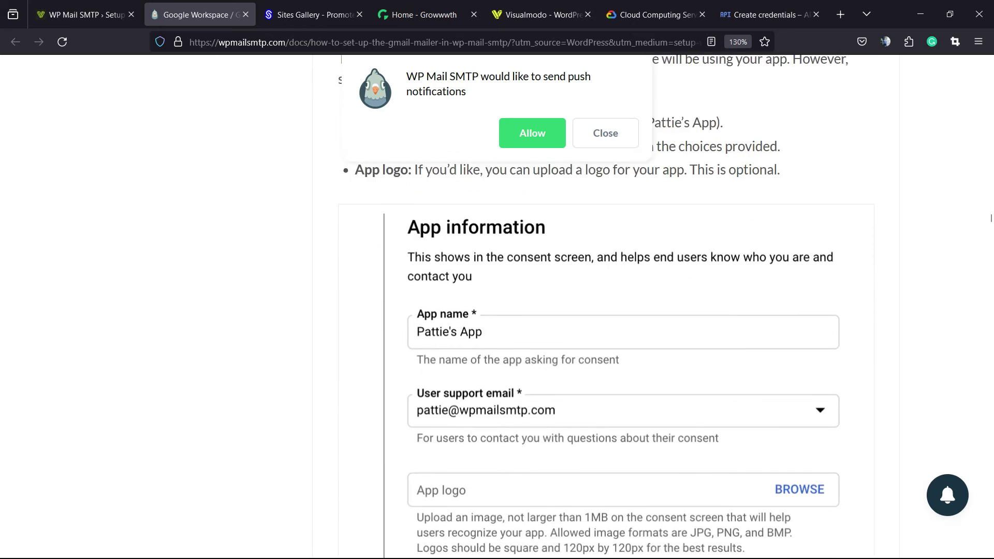
pyautogui.scroll(-10, 991, 223)
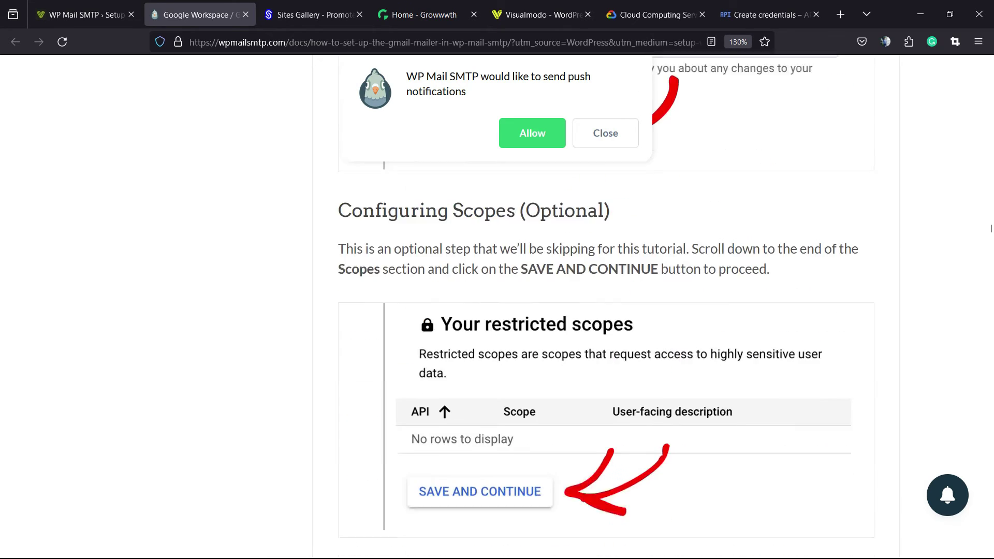
pyautogui.scroll(3, 991, 231)
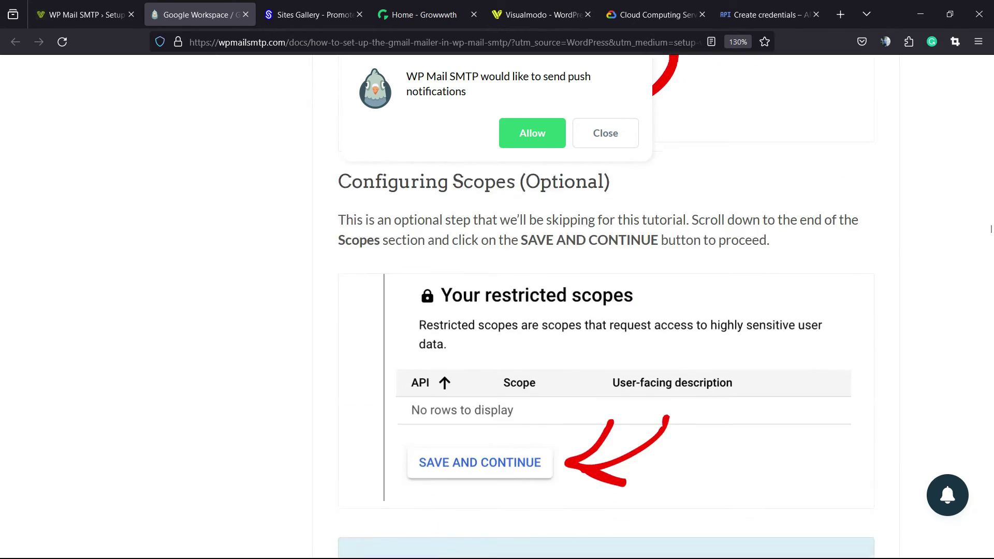
pyautogui.scroll(-6, 991, 231)
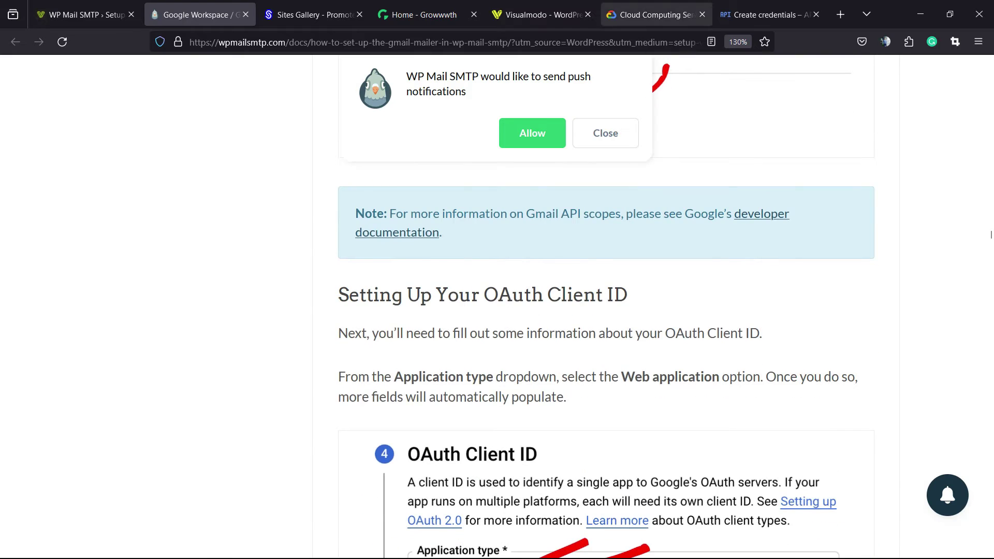
pyautogui.click(766, 15)
pyautogui.scroll(-7, 425, 345)
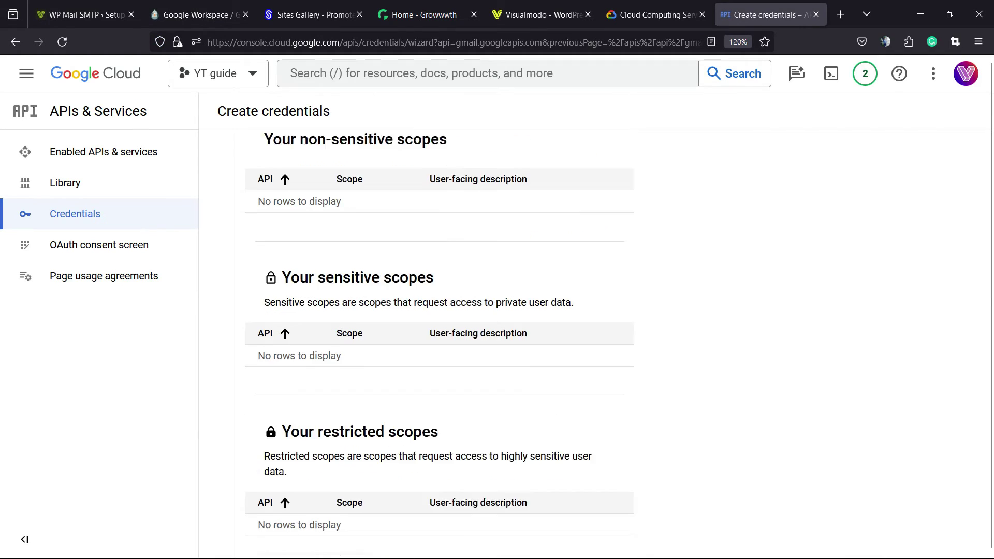
pyautogui.click(314, 388)
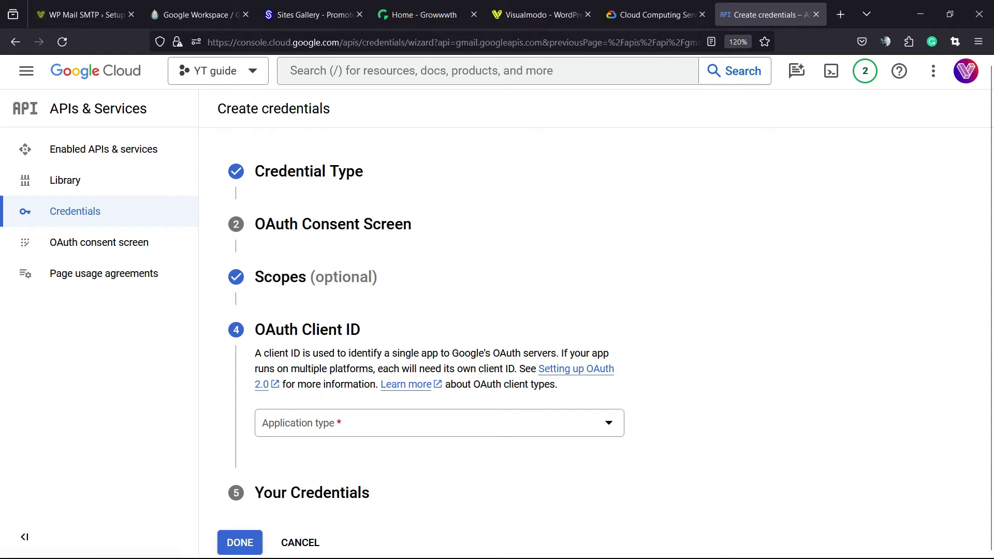
# Set the OAuth Client ID's application type to Web application.
pyautogui.click(438, 423)
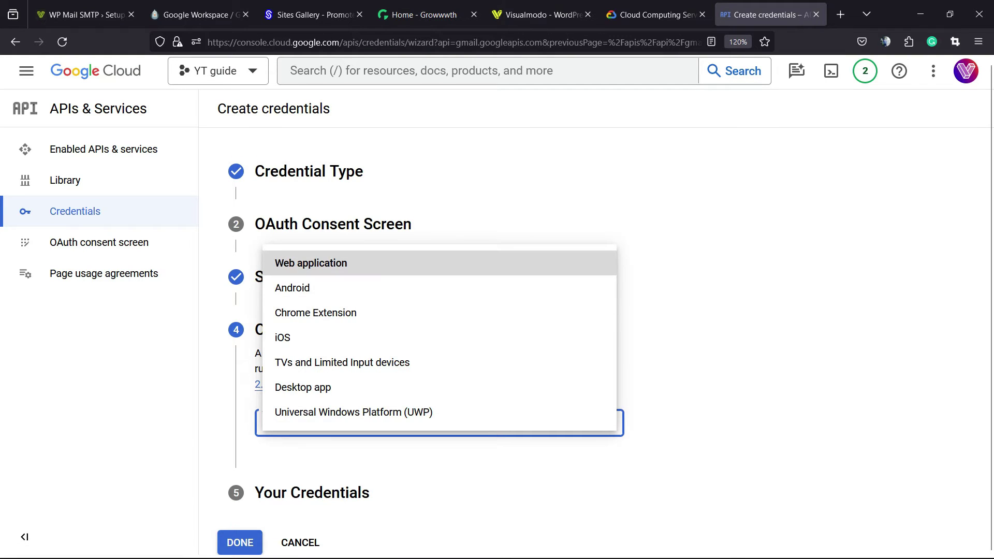
pyautogui.click(311, 263)
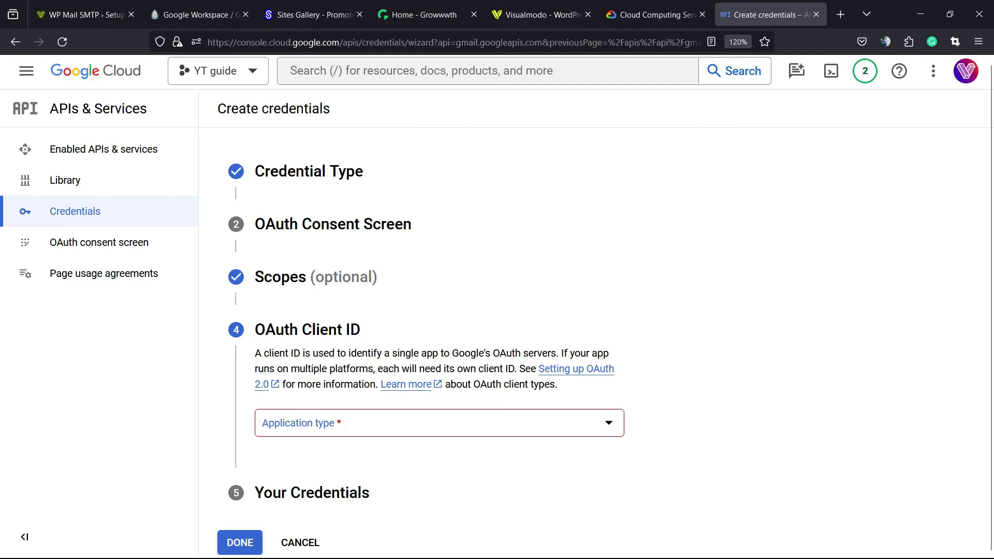
pyautogui.click(439, 423)
pyautogui.press('Return')
pyautogui.scroll(-2, 497, 311)
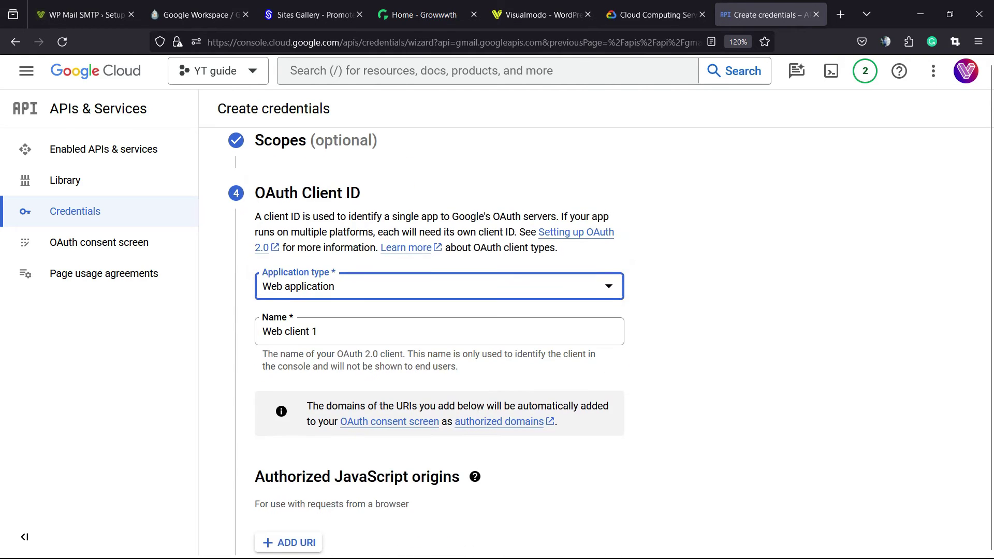
# Add an empty entry under Authorized redirect URIs for the web client.
pyautogui.scroll(-2, 497, 310)
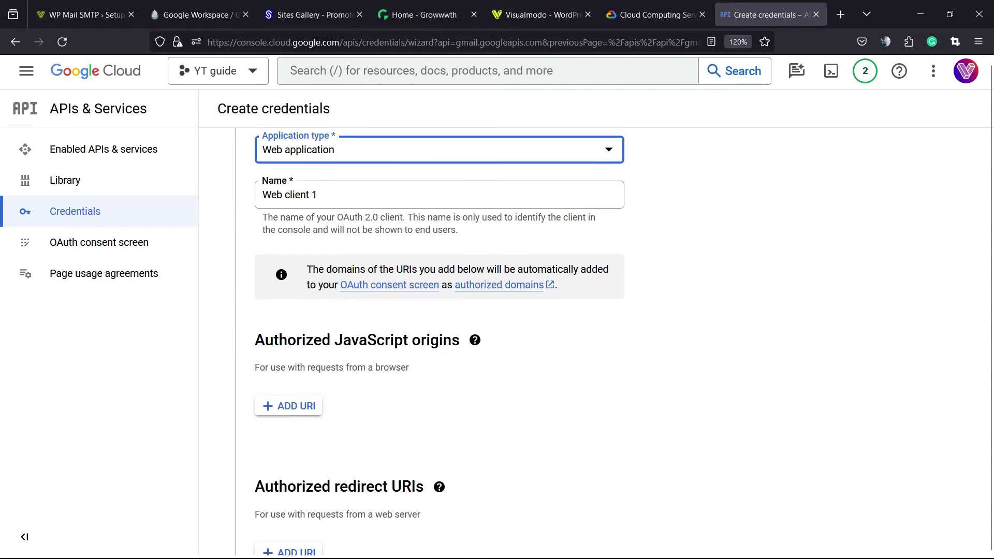
pyautogui.scroll(-2, 439, 342)
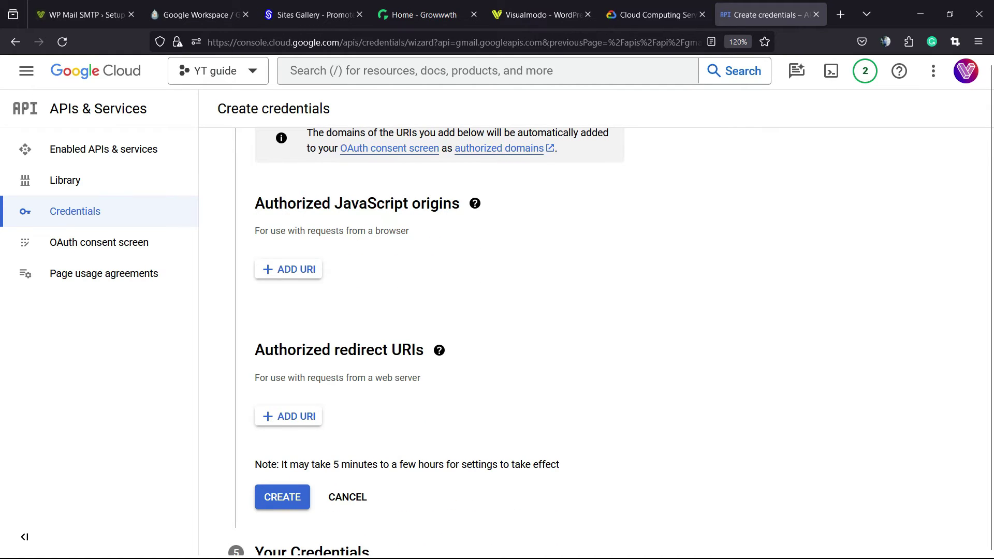
pyautogui.tripleClick(361, 350)
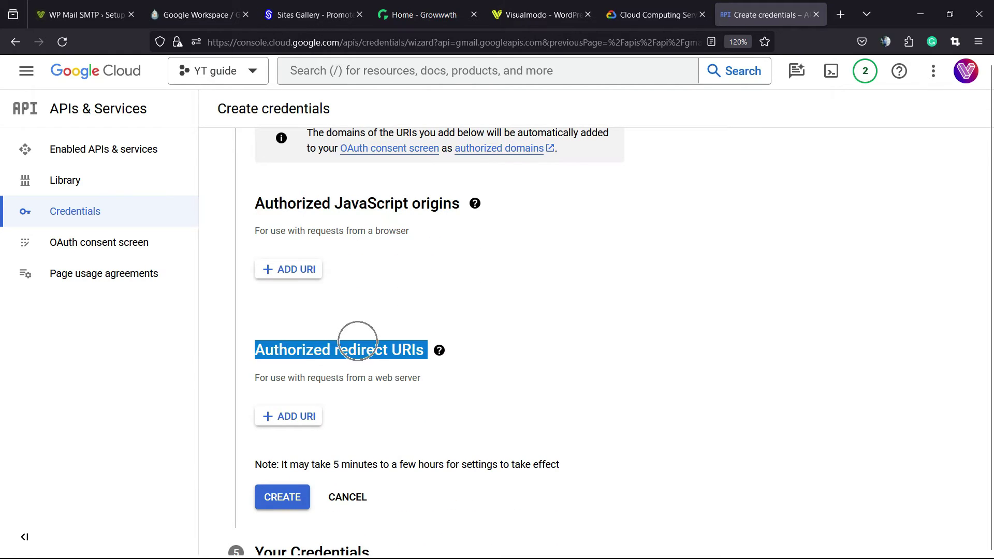
pyautogui.click(288, 416)
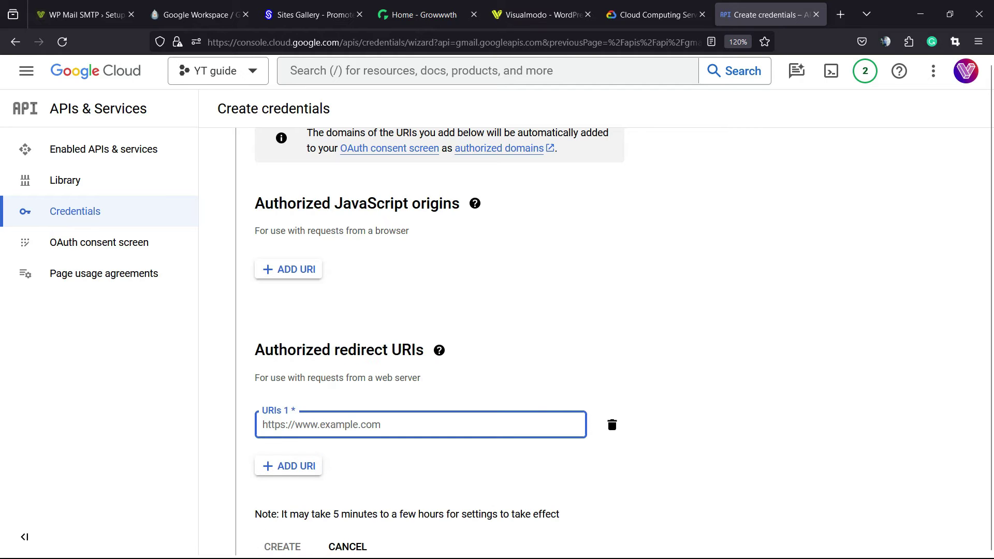
# Switch to the WP Mail SMTP setup wizard and copy its Authorized Redirect URI.
pyautogui.click(200, 14)
pyautogui.hotkey('ctrl', '1')
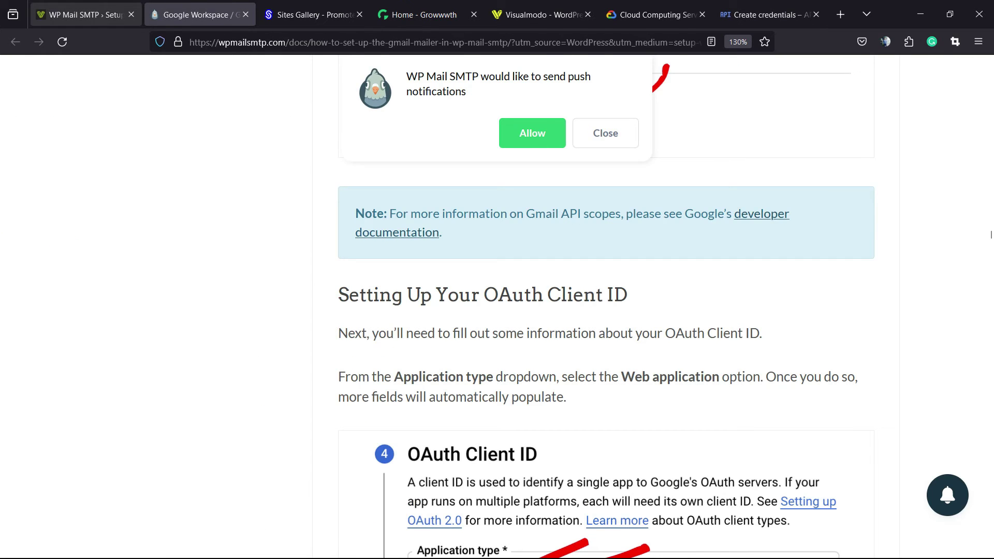
pyautogui.scroll(-8, 497, 306)
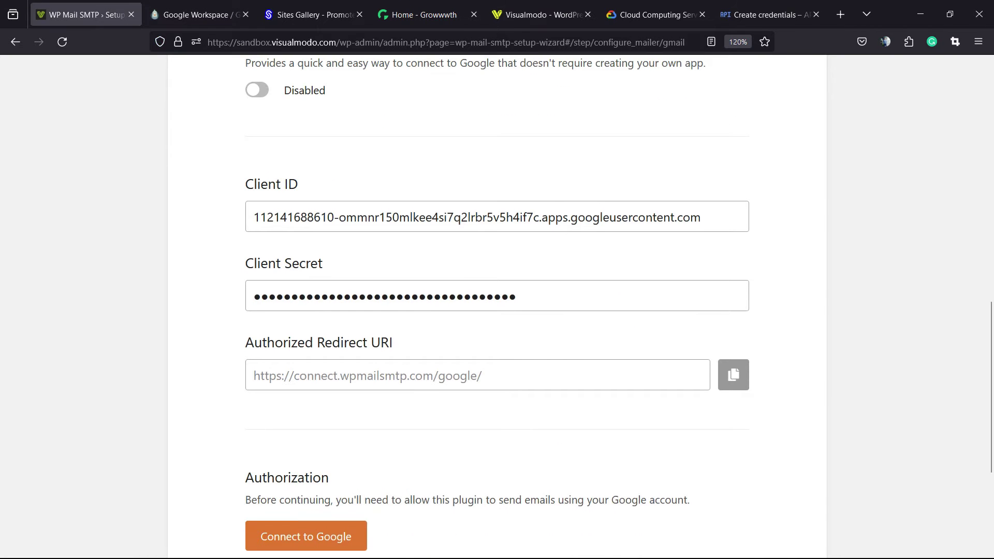
pyautogui.scroll(-3, 497, 306)
pyautogui.tripleClick(316, 214)
pyautogui.hotkey('ctrl', 'c')
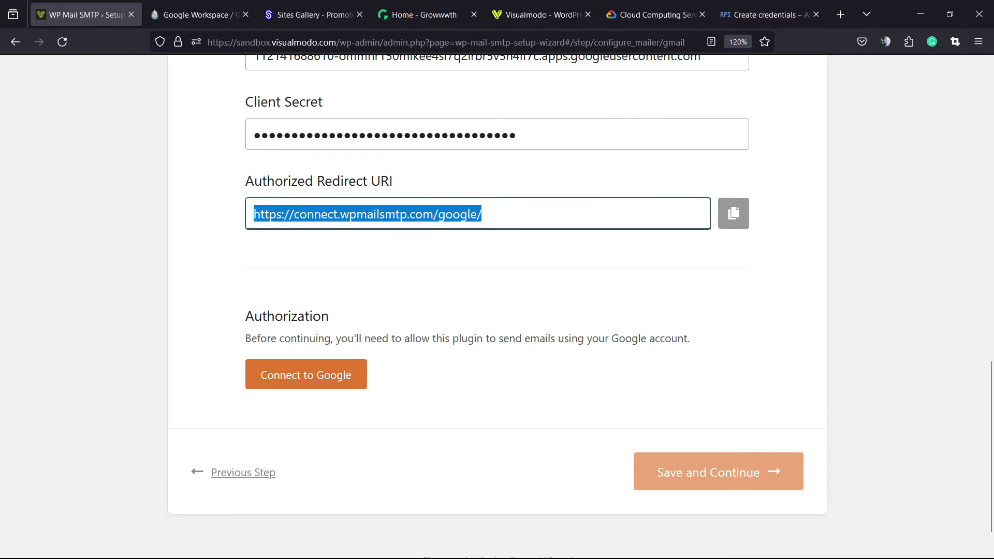
pyautogui.click(769, 15)
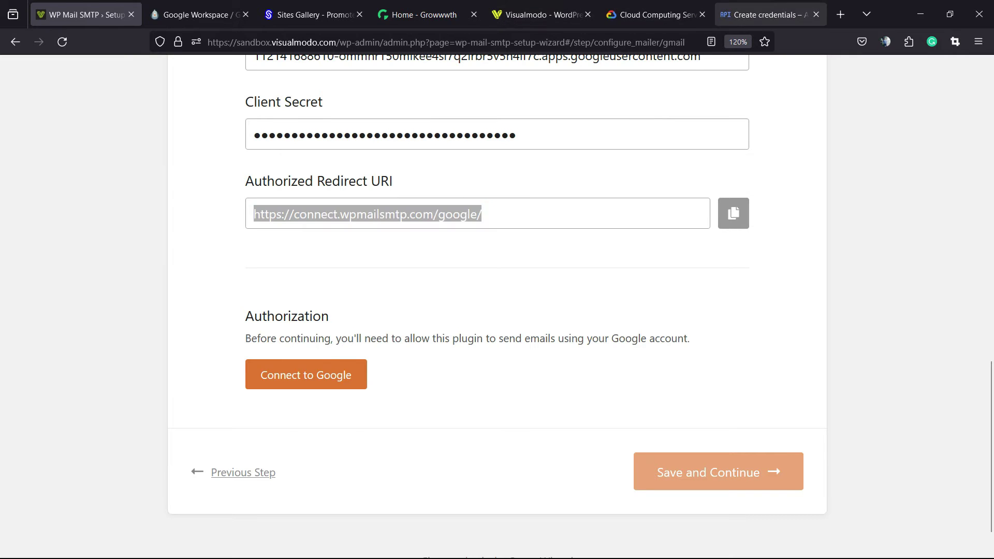
pyautogui.hotkey('ctrl', 'v')
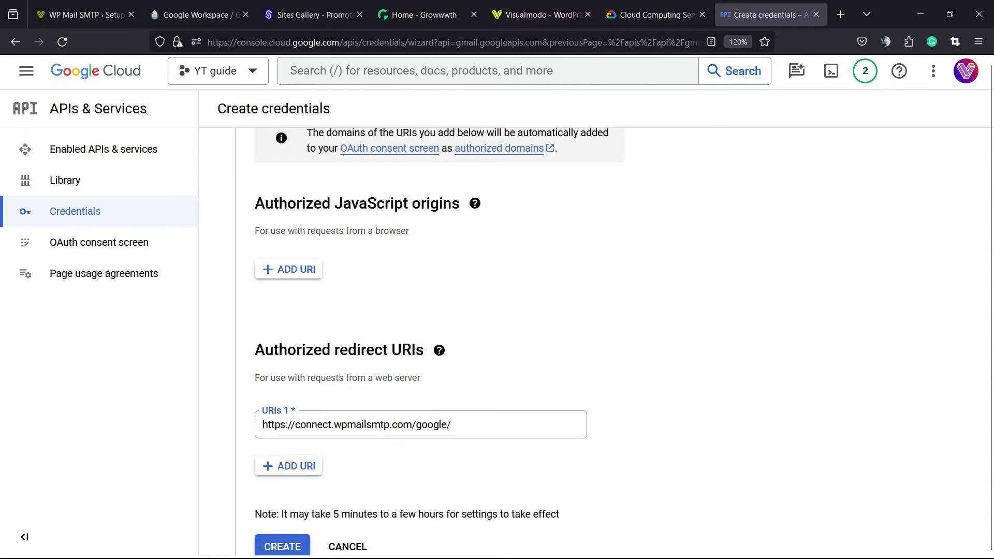
pyautogui.scroll(-2, 497, 311)
pyautogui.click(282, 438)
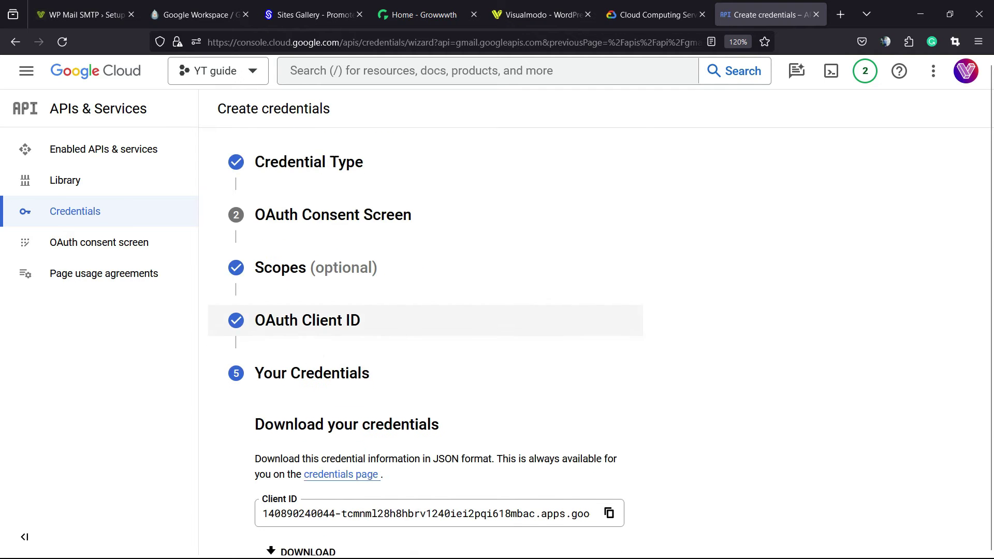
# Copy the new OAuth Client ID from Google Cloud and replace the Client ID in the WP Mail SMTP setup wizard with it.
pyautogui.tripleClick(426, 386)
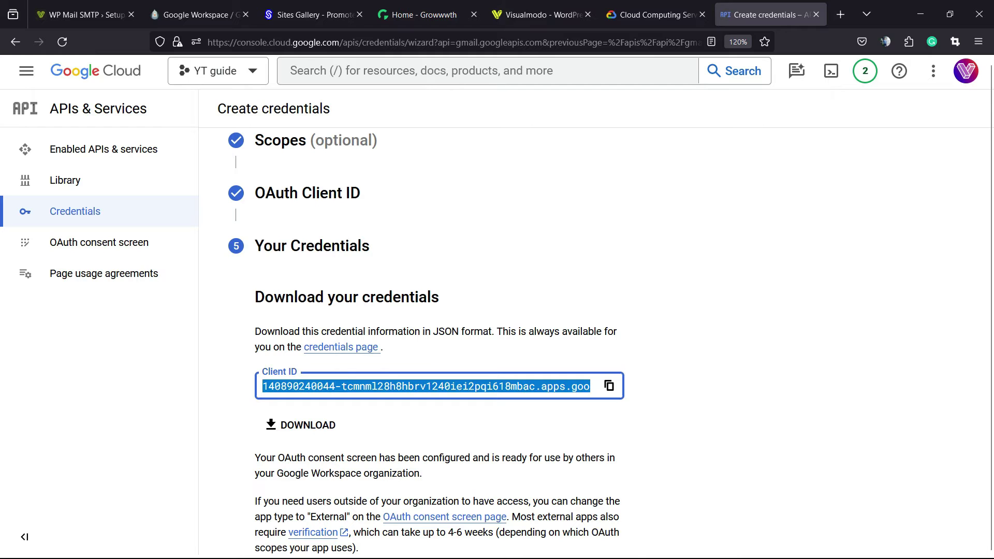
pyautogui.click(609, 386)
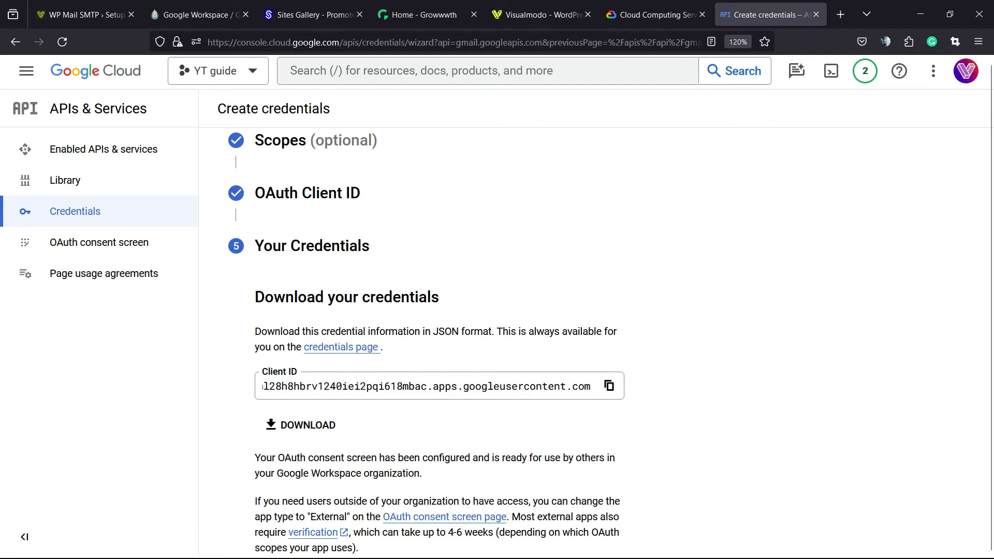
pyautogui.click(85, 14)
pyautogui.scroll(6, 496, 290)
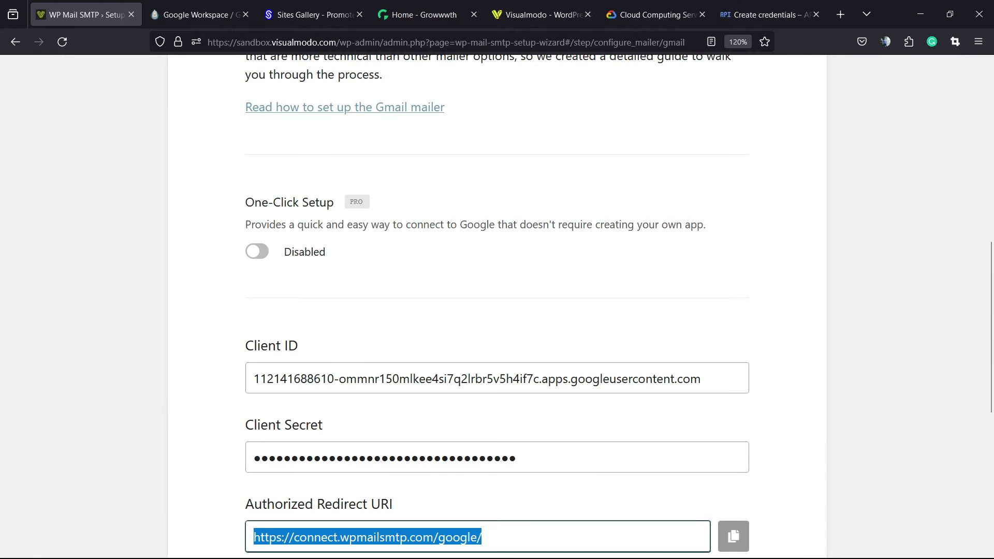
pyautogui.click(377, 378)
pyautogui.hotkey('ctrl', 'a')
pyautogui.hotkey('ctrl', 'v')
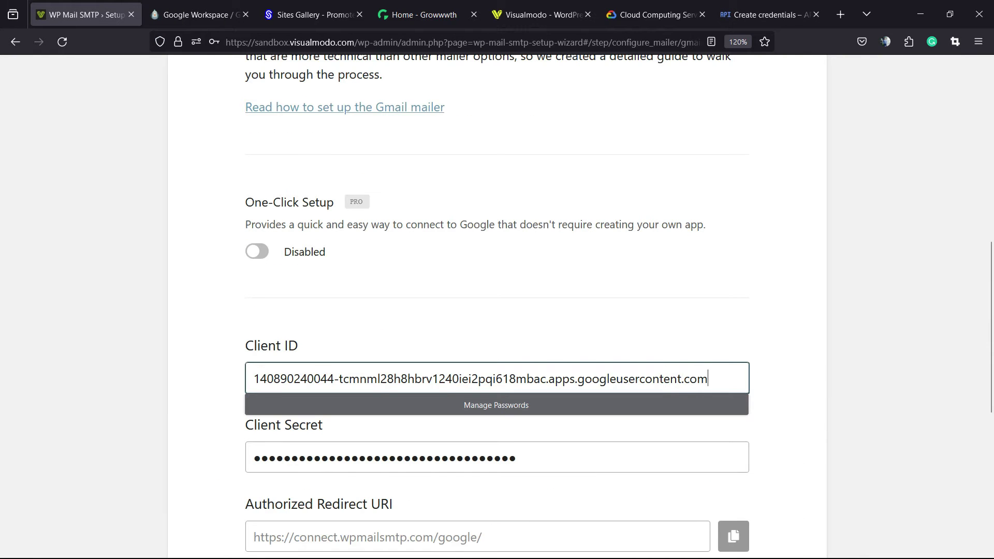
pyautogui.press('Escape')
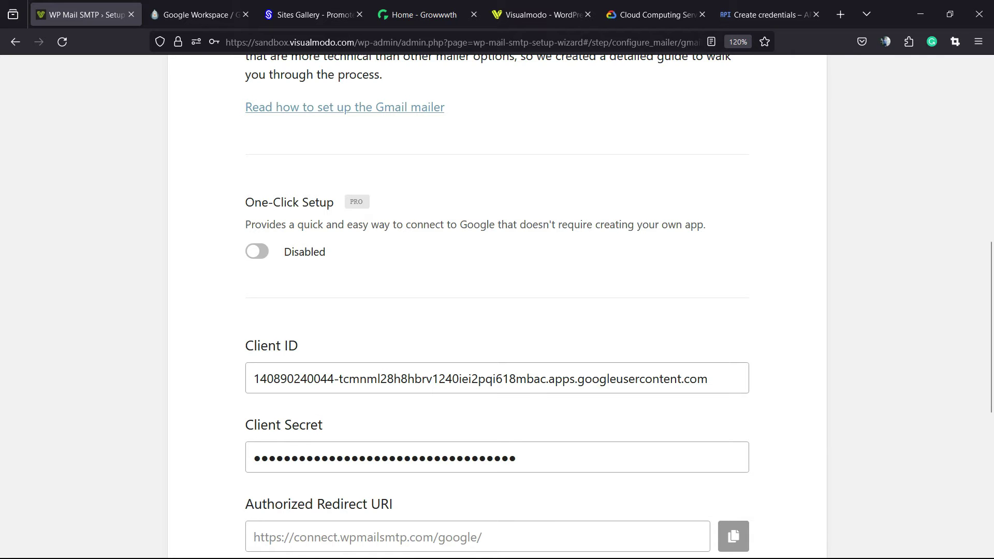
# Examine the WP Mail SMTP guide's section on updating the publishing status from testing to production for Google Workspace users.
pyautogui.click(200, 14)
pyautogui.click(314, 14)
pyautogui.click(199, 14)
pyautogui.scroll(-10, 606, 306)
pyautogui.scroll(-10, 991, 248)
pyautogui.scroll(-10, 991, 256)
pyautogui.scroll(-10, 991, 265)
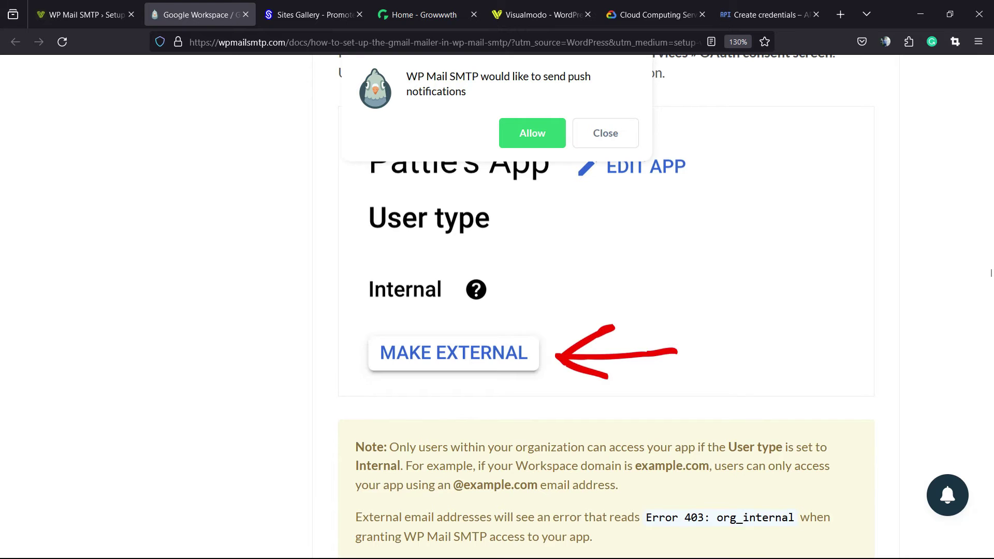
pyautogui.scroll(6, 991, 273)
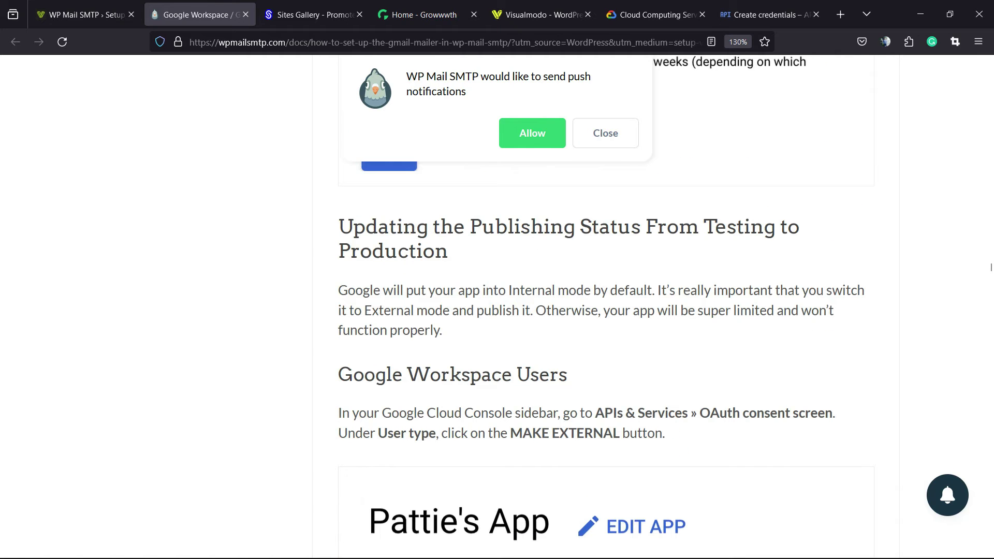
# Return to the Google Cloud credentials wizard and finish it, opening the Gmail API's details page.
pyautogui.click(770, 14)
pyautogui.scroll(-1, 425, 321)
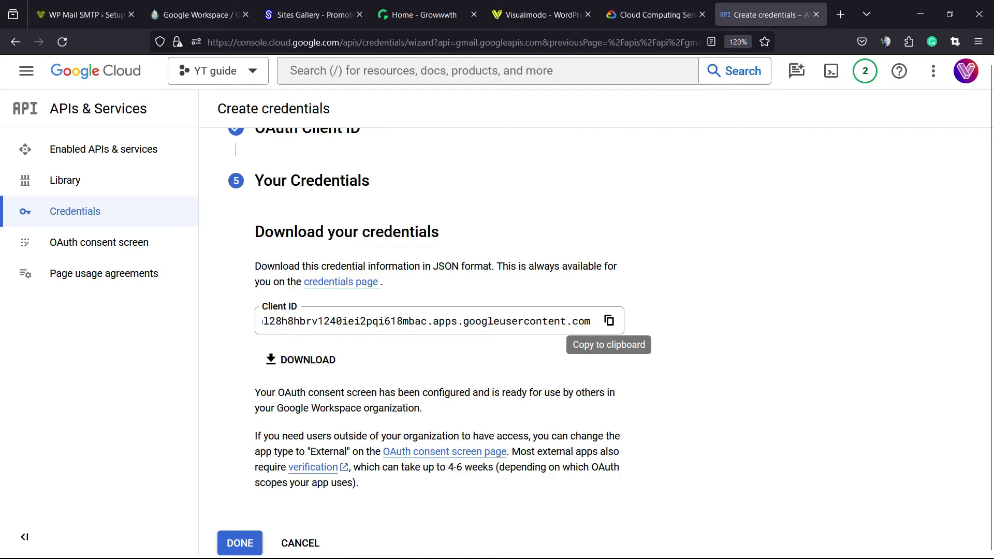
pyautogui.click(240, 543)
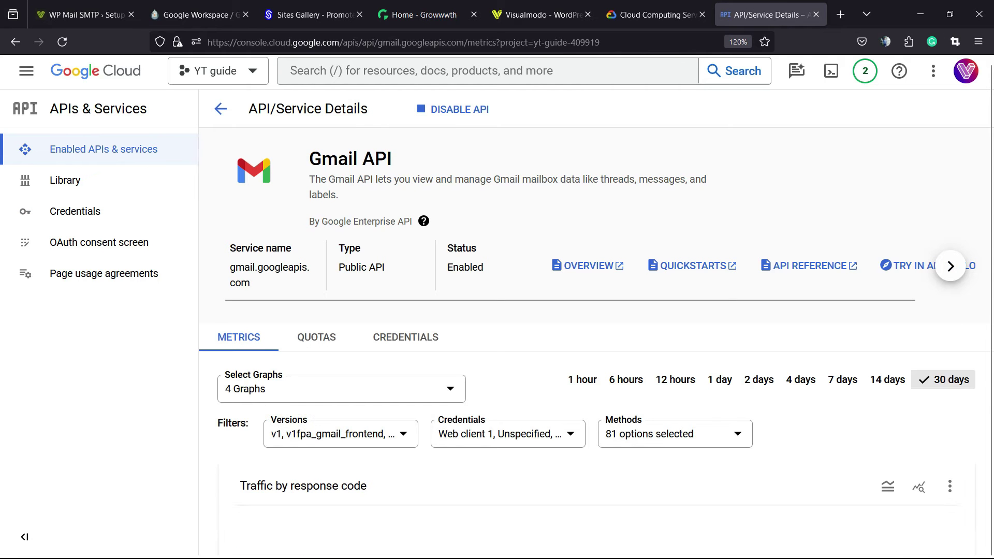
pyautogui.scroll(-4, 595, 336)
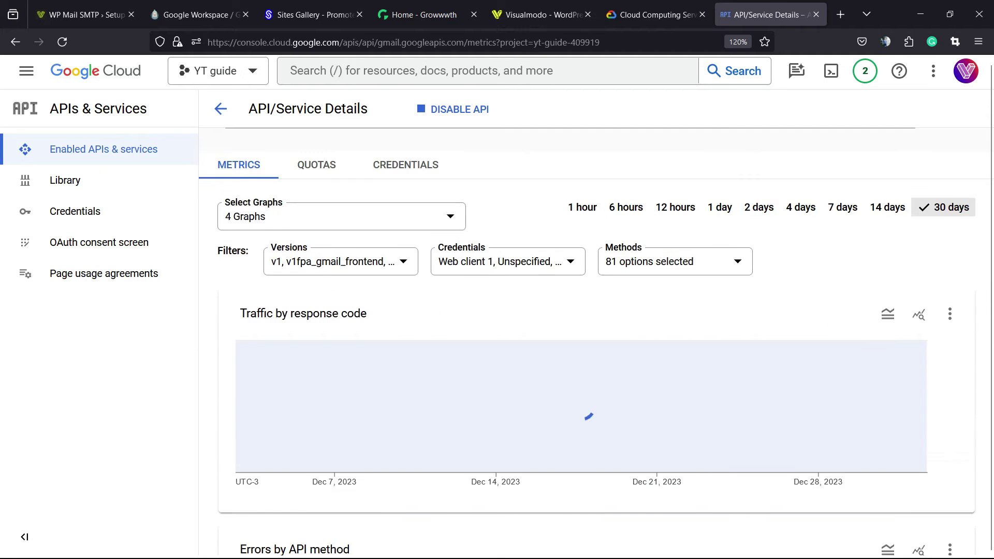
# Review the Gmail API details, the project's enabled APIs and the Credentials page in Google Cloud.
pyautogui.scroll(4, 557, 340)
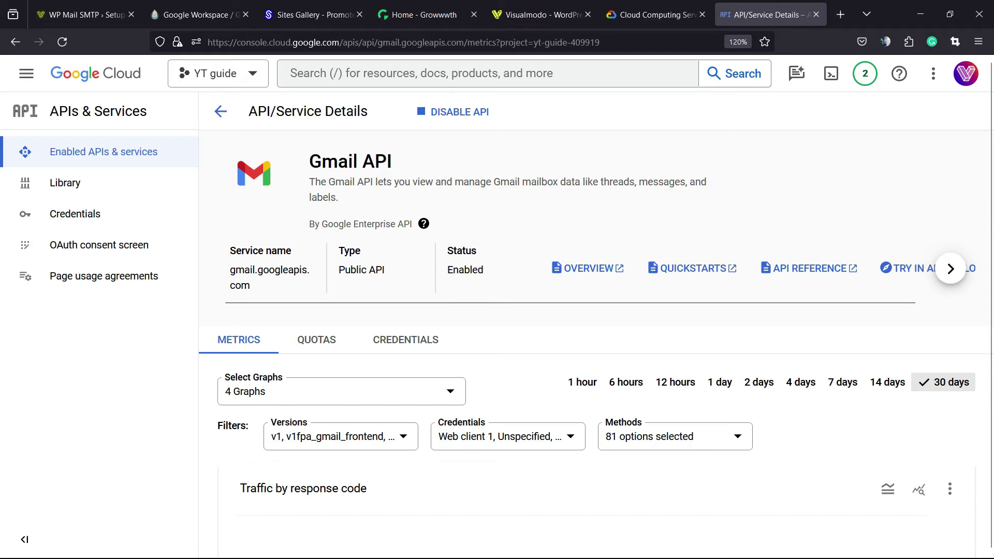
pyautogui.hscroll(1, 597, 275)
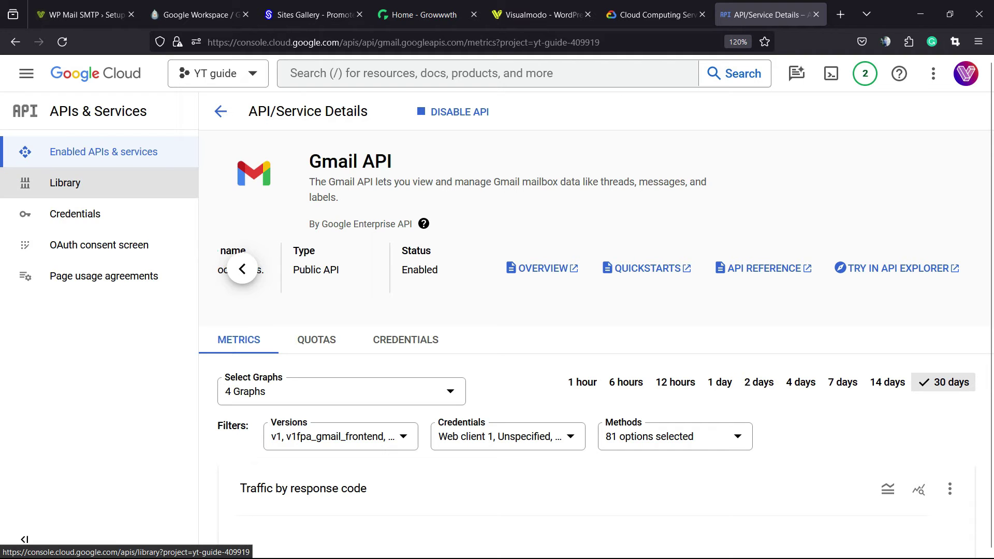
pyautogui.click(110, 151)
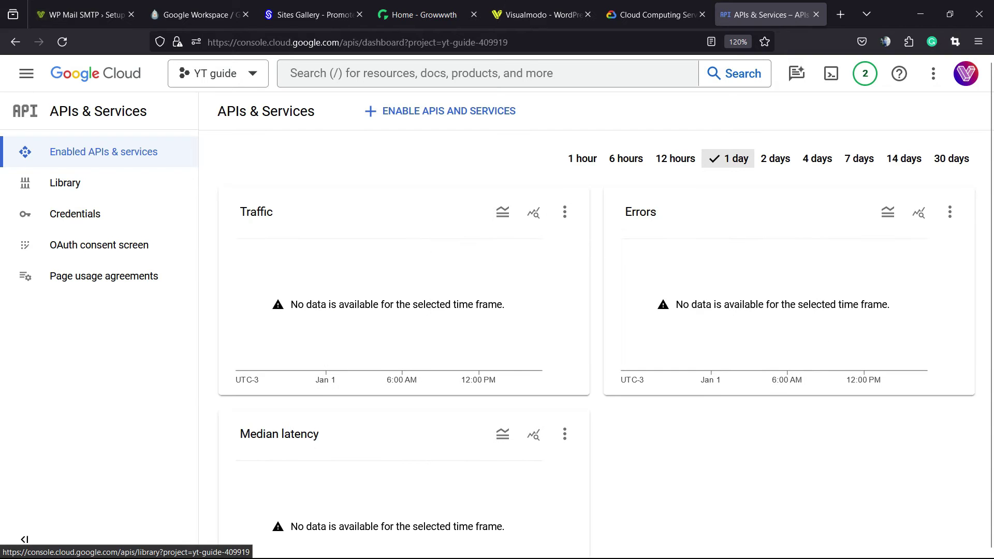
pyautogui.scroll(-10, 596, 337)
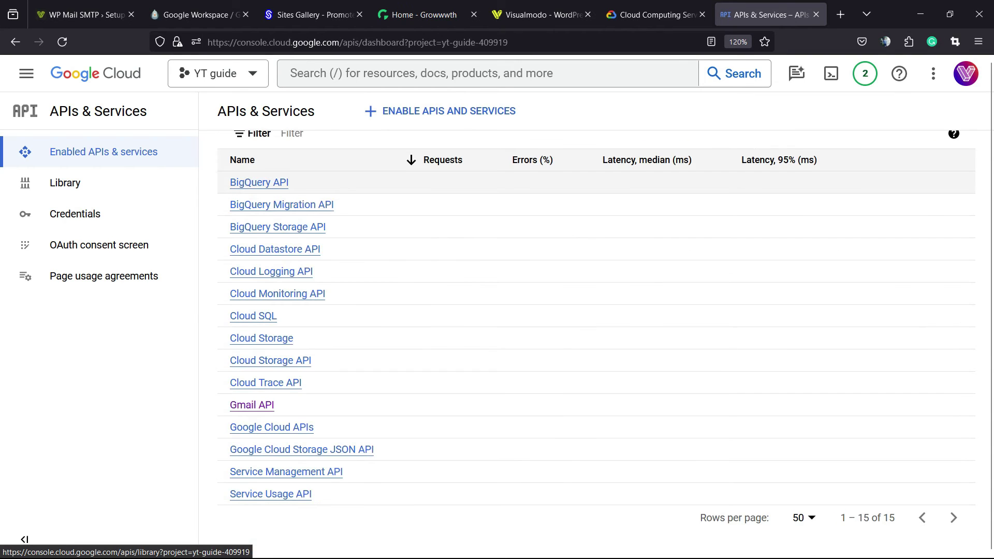
pyautogui.scroll(10, 595, 337)
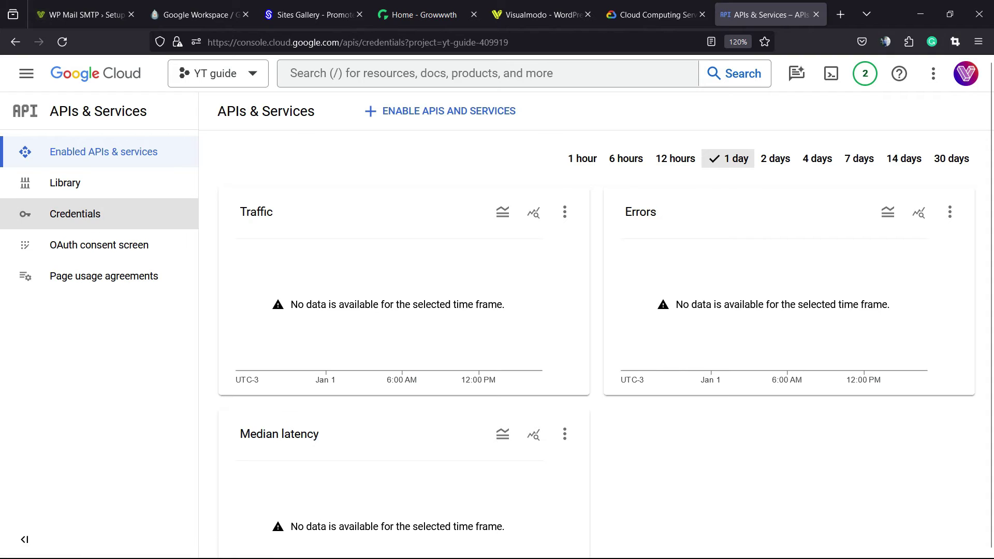
pyautogui.click(75, 214)
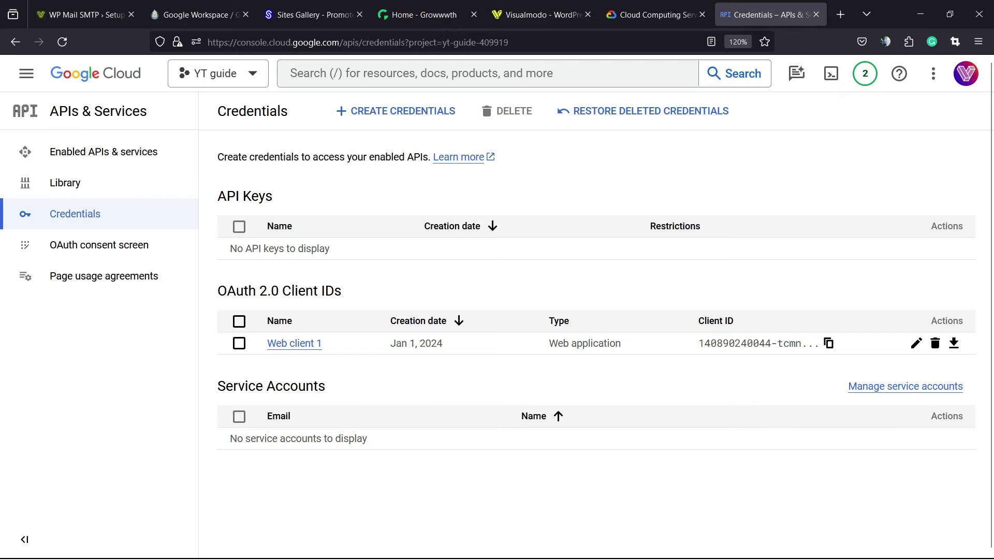
pyautogui.click(103, 152)
# Switch to the WP Mail SMTP guide and reread where Google Workspace users change the publishing status on the OAuth consent screen.
pyautogui.click(200, 14)
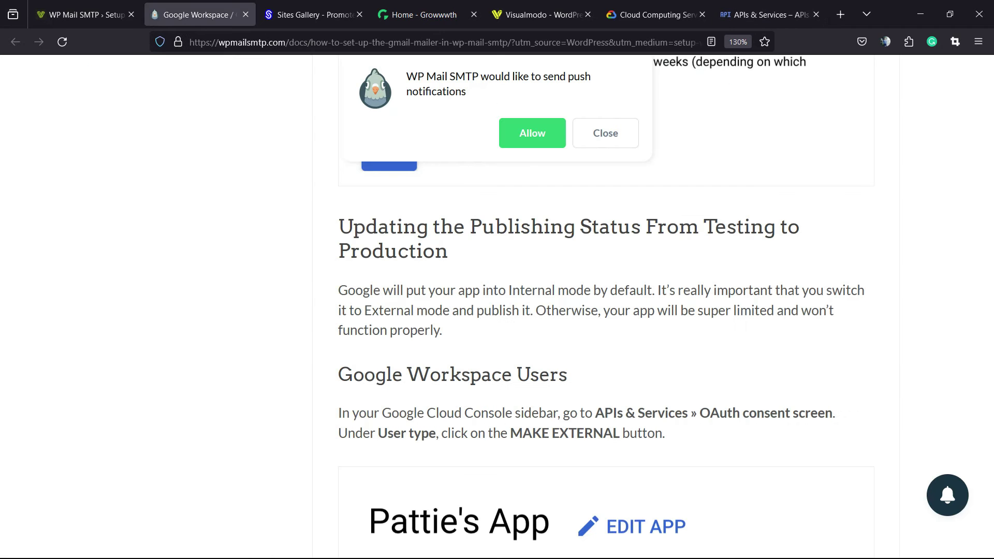
pyautogui.scroll(-4, 991, 268)
pyautogui.scroll(6, 991, 268)
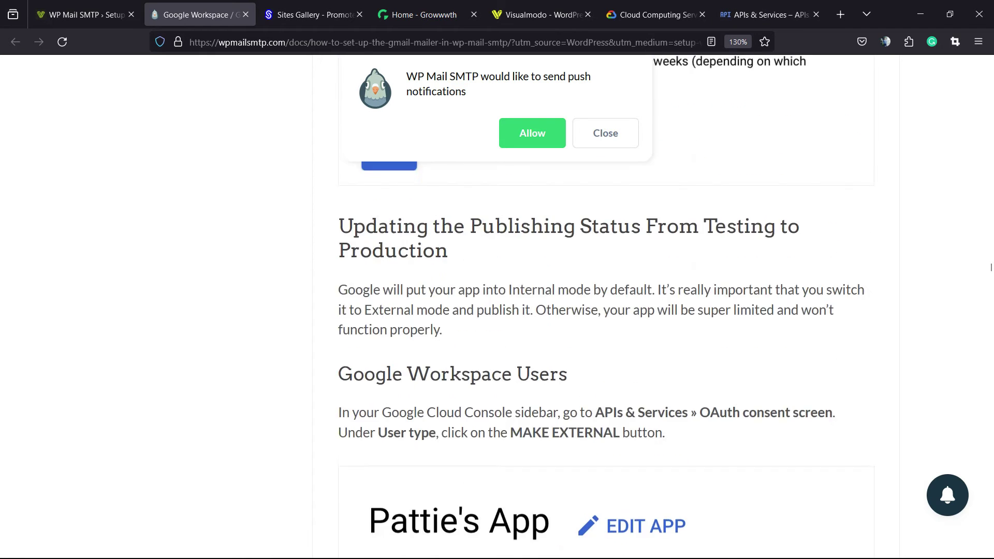
pyautogui.scroll(-2, 991, 268)
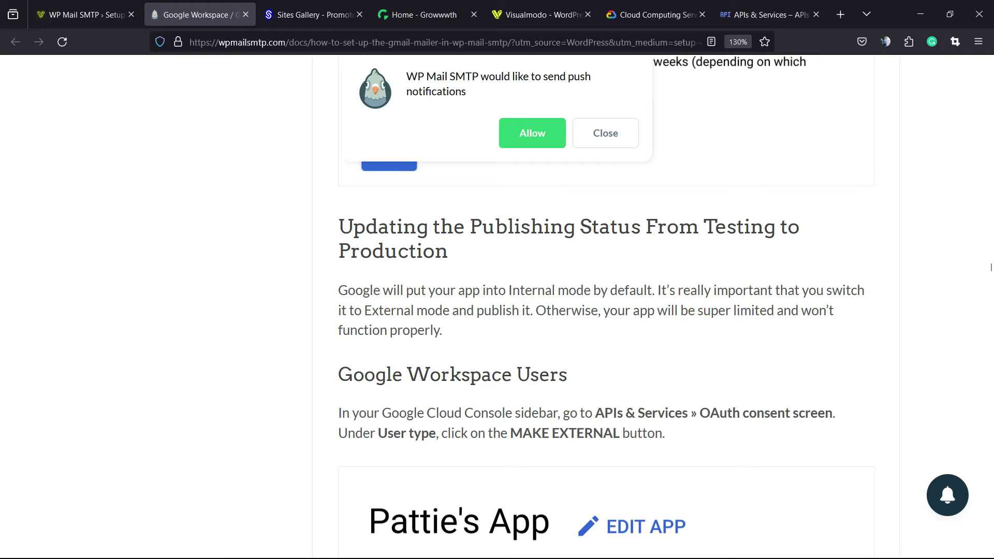
pyautogui.tripleClick(393, 251)
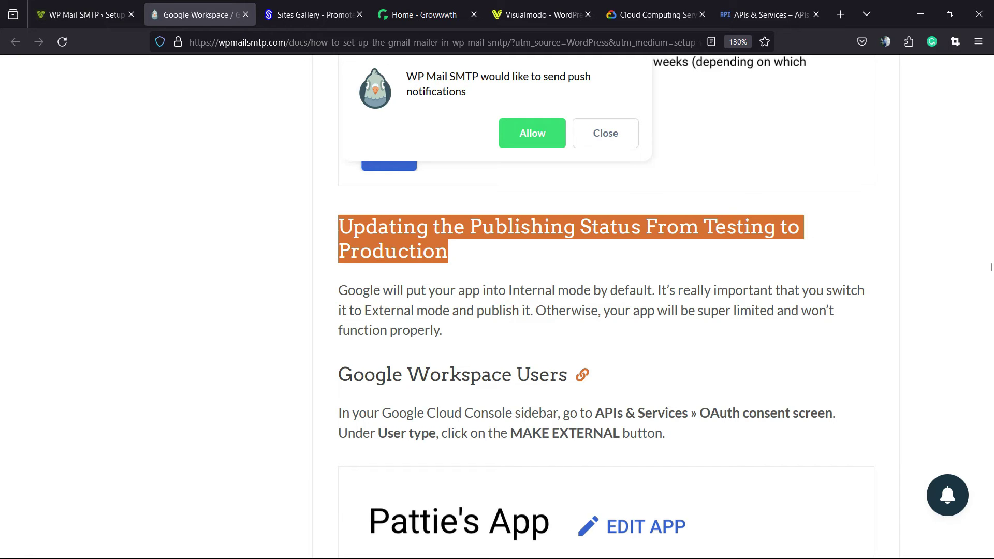
pyautogui.moveTo(605, 413); pyautogui.dragTo(833, 412)
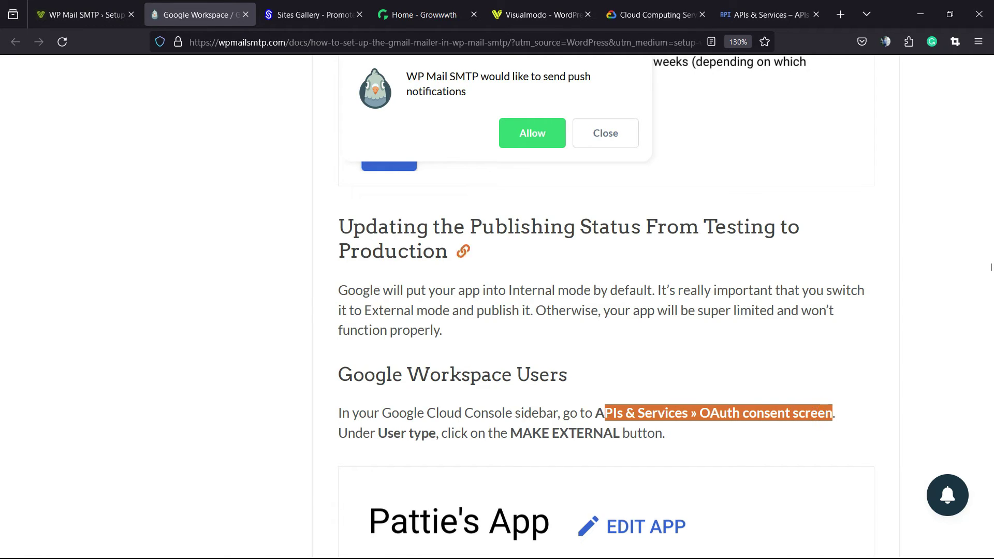
# Make the YT guide app external on Google Cloud's OAuth consent screen, with publishing status In production.
pyautogui.click(764, 15)
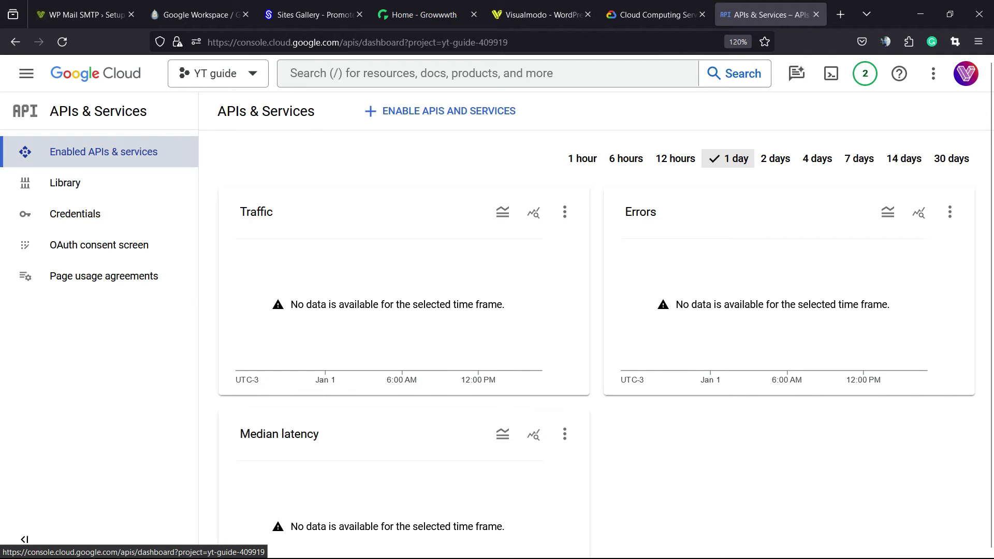
pyautogui.click(98, 245)
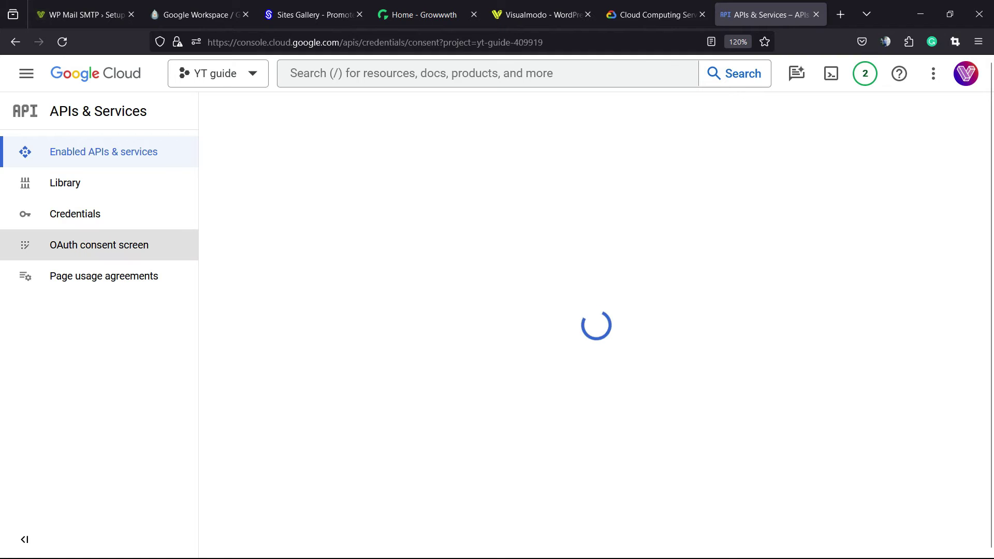
pyautogui.click(71, 249)
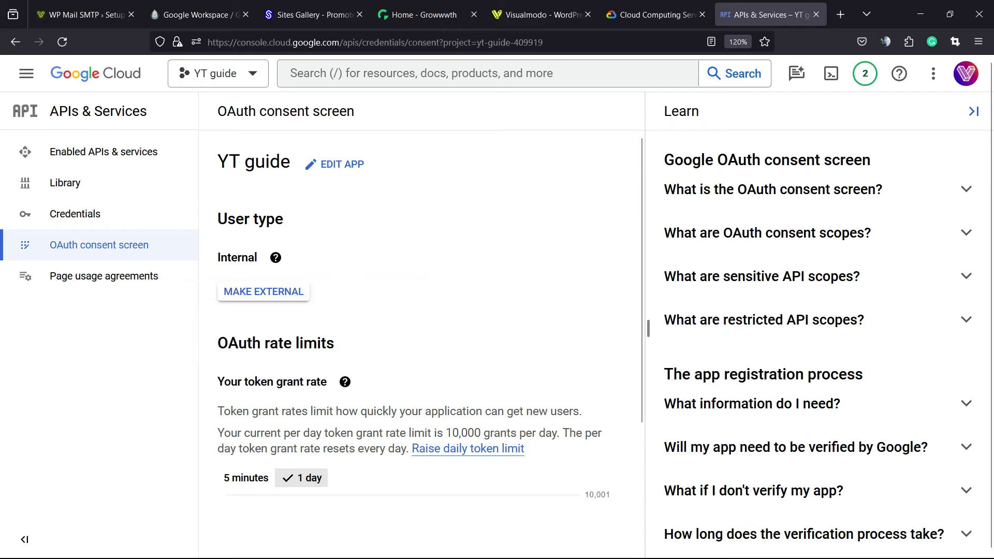
pyautogui.click(283, 292)
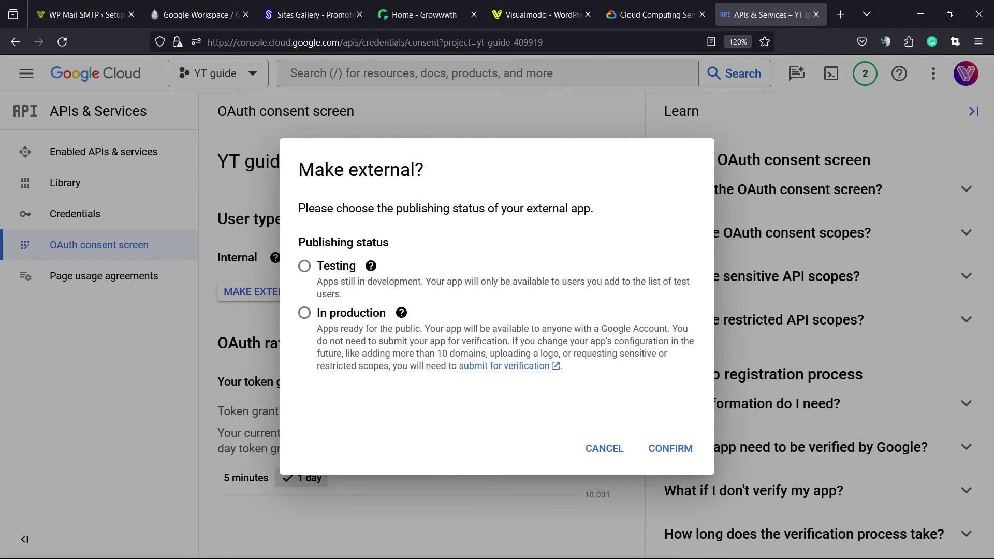
pyautogui.click(670, 449)
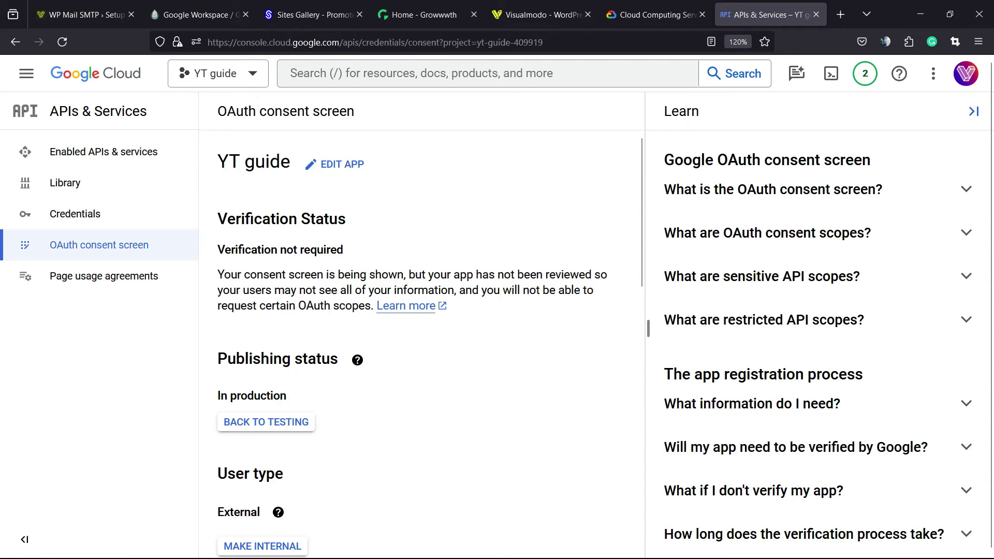
pyautogui.scroll(-5, 419, 342)
pyautogui.scroll(5, 420, 342)
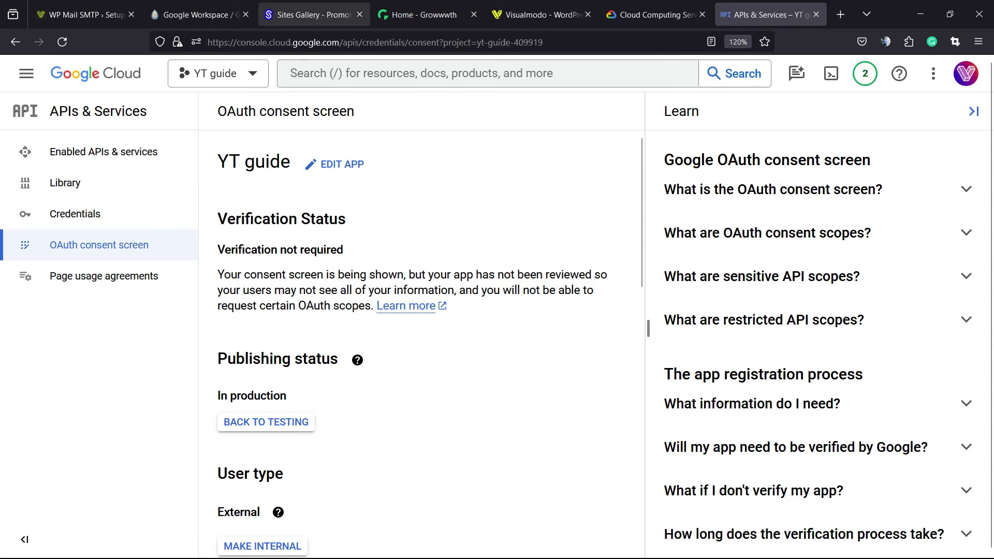
# Compare the guide's publishing instructions for Gmail users with the YT guide app's OAuth consent screen in Google Cloud.
pyautogui.click(200, 15)
pyautogui.scroll(-10, 991, 278)
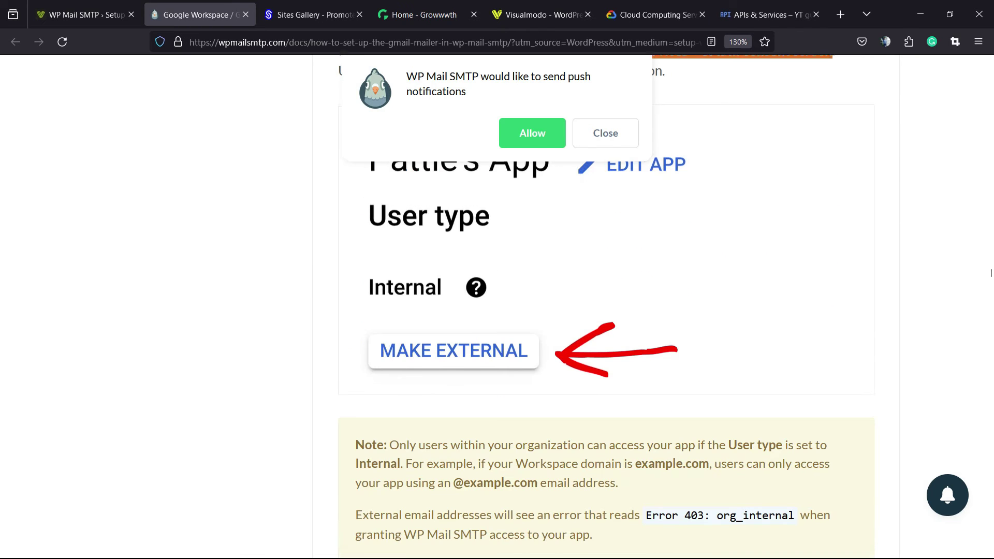
pyautogui.scroll(-8, 991, 278)
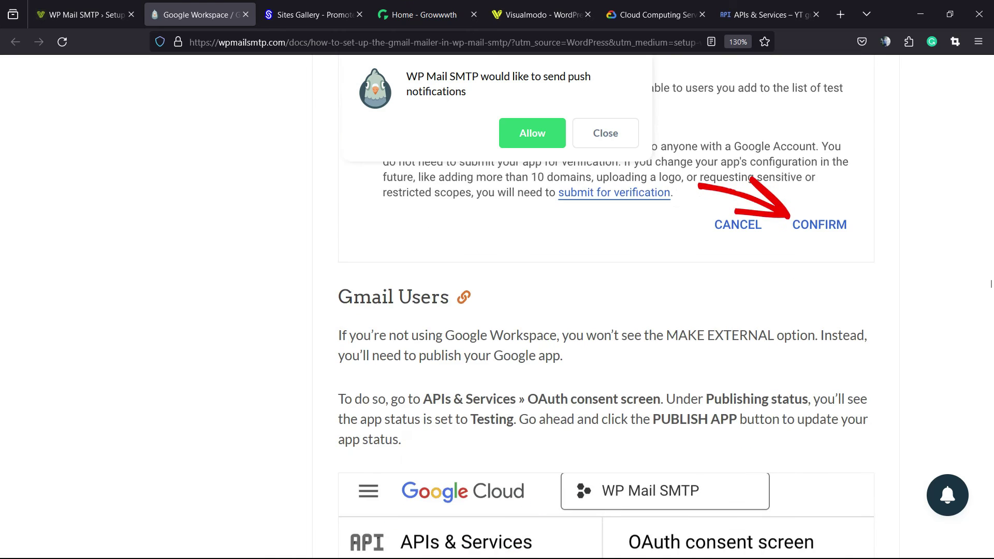
pyautogui.scroll(-3, 991, 288)
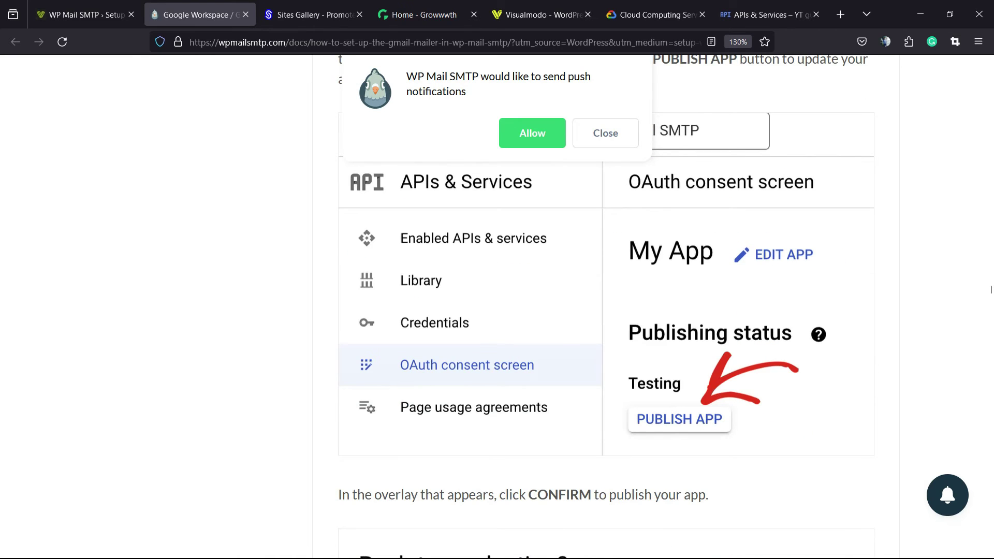
pyautogui.scroll(-3, 991, 290)
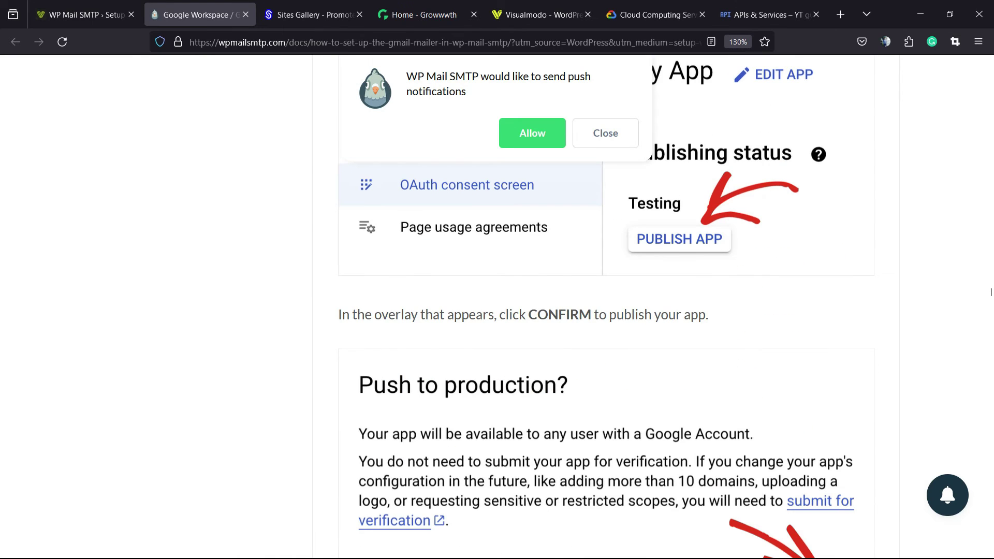
pyautogui.hotkey('ctrl', '9')
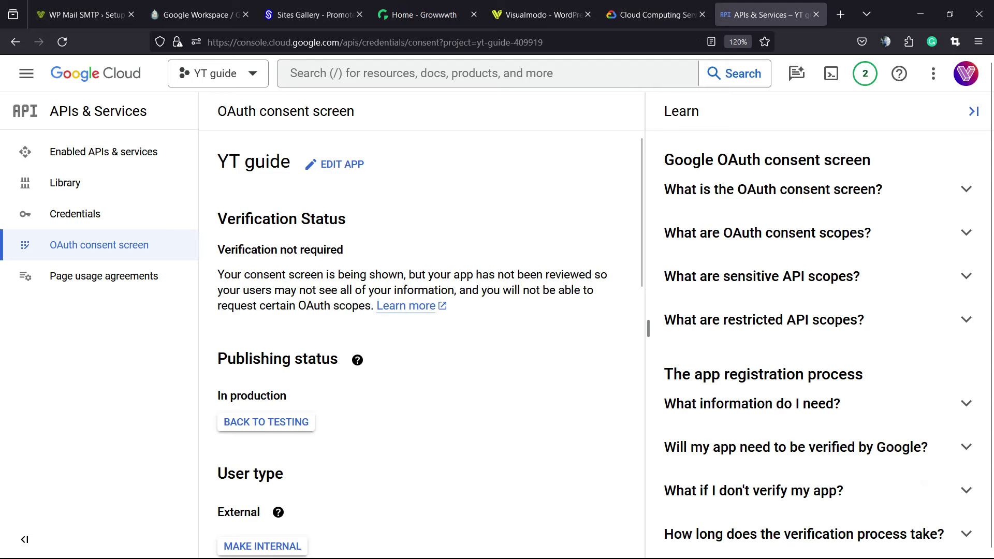
pyautogui.scroll(-3, 419, 342)
pyautogui.scroll(-9, 420, 342)
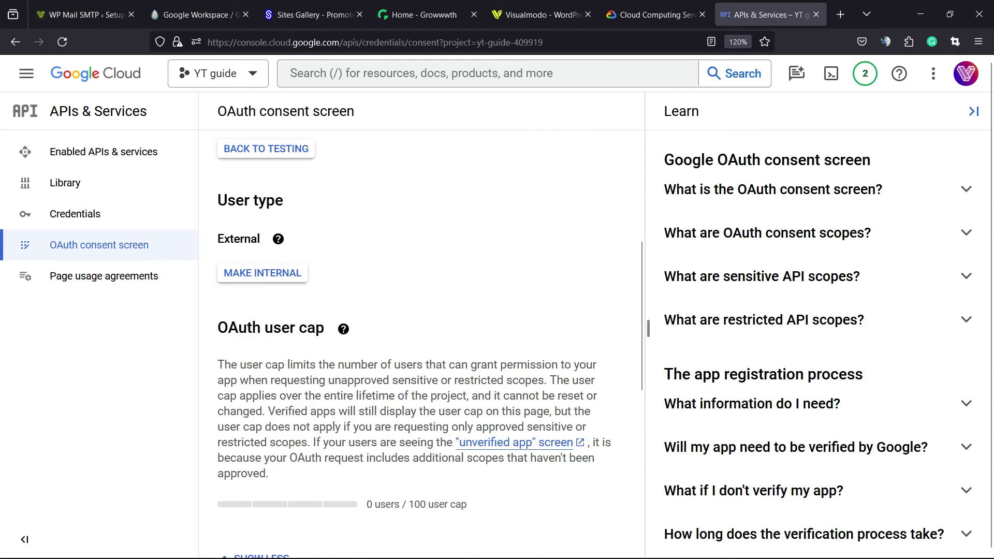
pyautogui.scroll(-3, 420, 341)
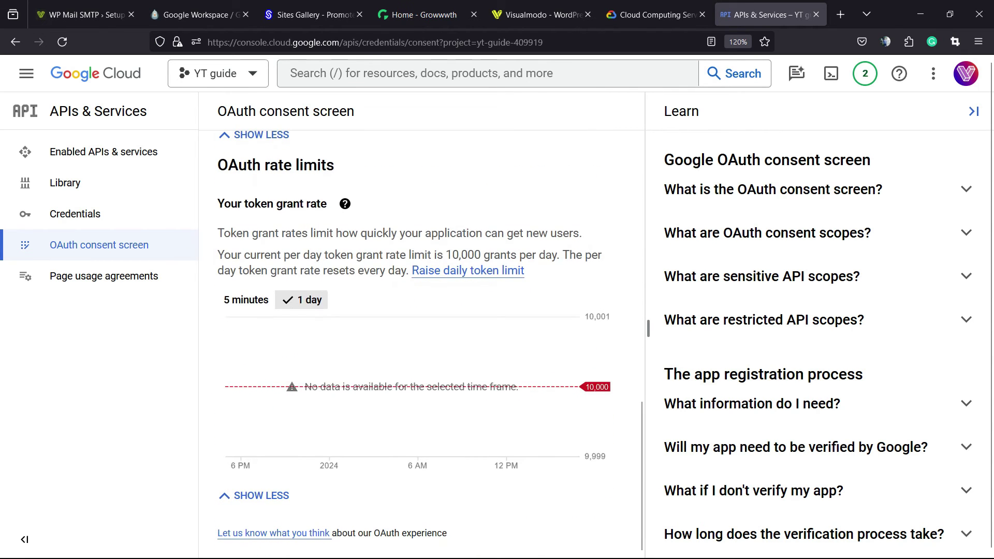
pyautogui.scroll(15, 420, 342)
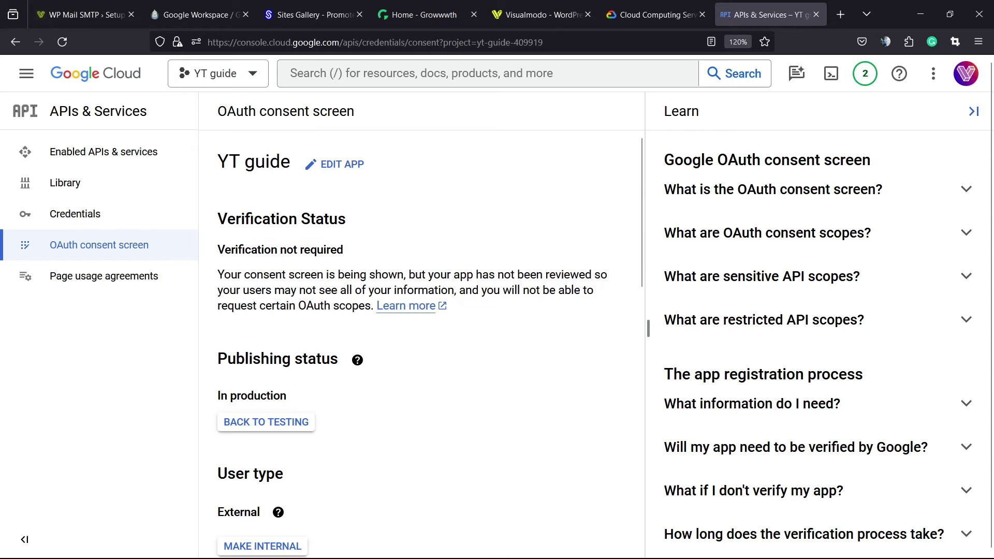
# Return to the WP Mail SMTP guide and find the section on granting the site Google / Gmail permissions.
pyautogui.hotkey('ctrl', 'shift', 'Tab')
pyautogui.hotkey('ctrl', 'shift', 'Tab')
pyautogui.hotkey('ctrl', 'shift', 'Tab')
pyautogui.hotkey('ctrl', 'shift', 'Tab')
pyautogui.hotkey('ctrl', 'shift', 'Tab')
pyautogui.hotkey('ctrl', 'shift', 'Tab')
pyautogui.hotkey('ctrl', 'Tab')
pyautogui.scroll(-6, 990, 298)
pyautogui.scroll(3, 992, 298)
pyautogui.scroll(-5, 991, 298)
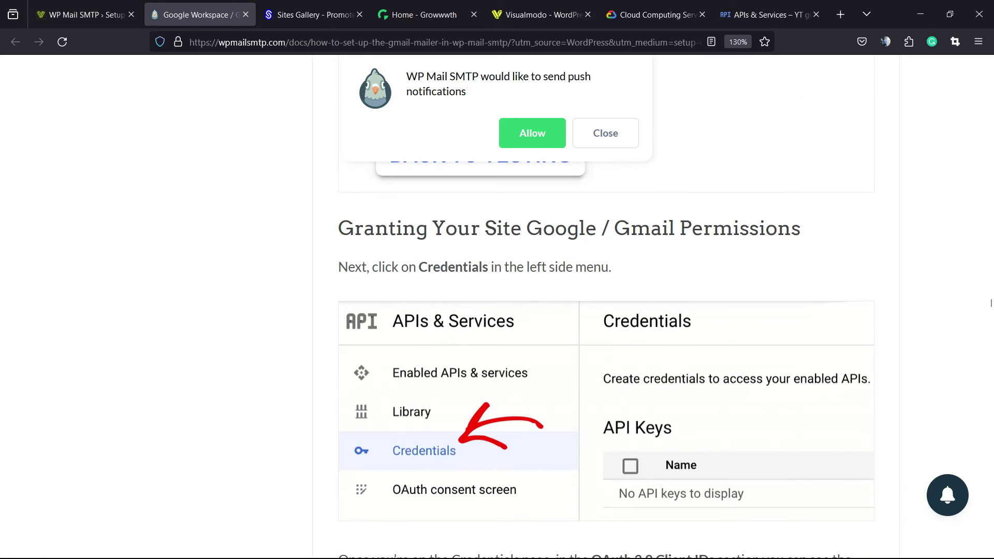
# Open Web client 1 from the Google Cloud credentials, copy its client secret and replace the Client Secret in the WP Mail SMTP wizard.
pyautogui.click(761, 15)
pyautogui.click(98, 213)
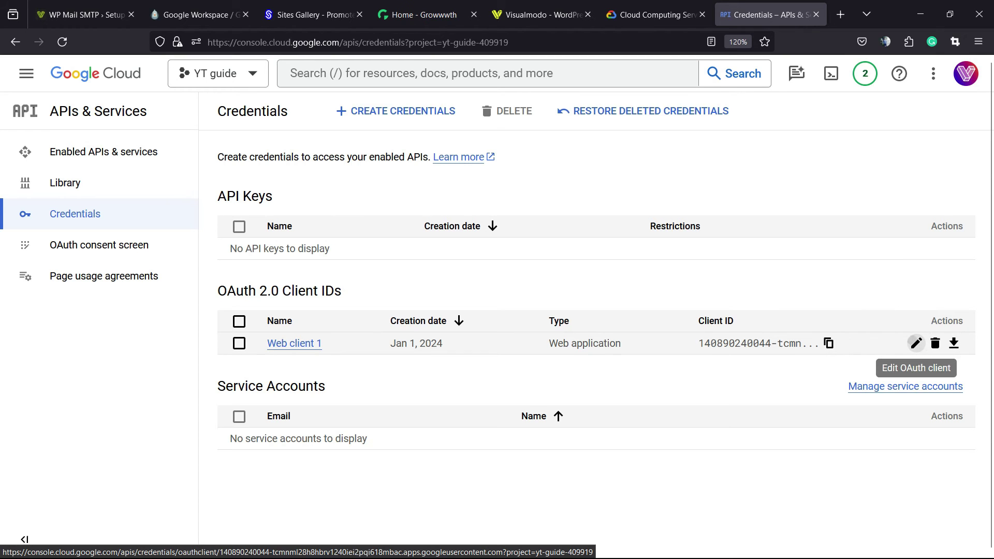
pyautogui.click(916, 343)
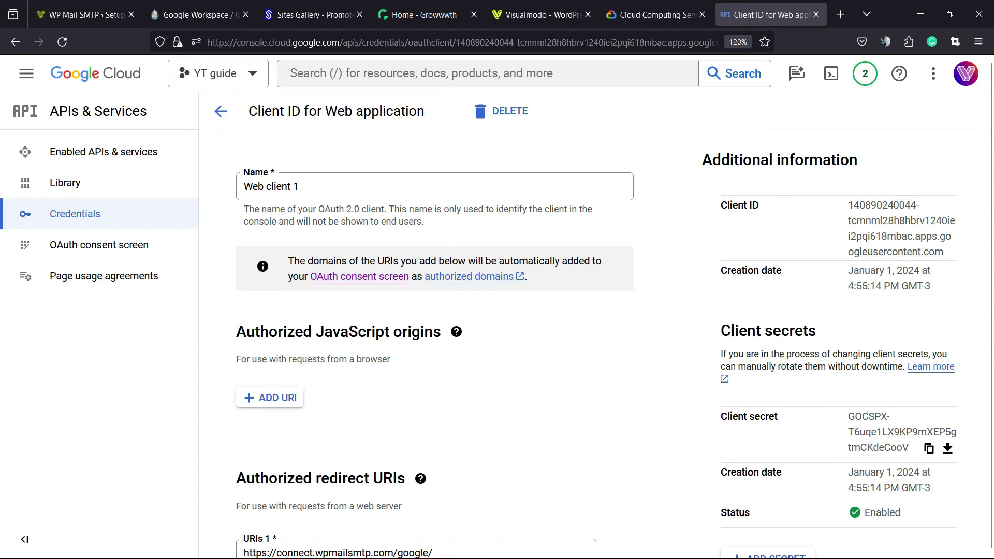
pyautogui.click(929, 449)
pyautogui.click(86, 14)
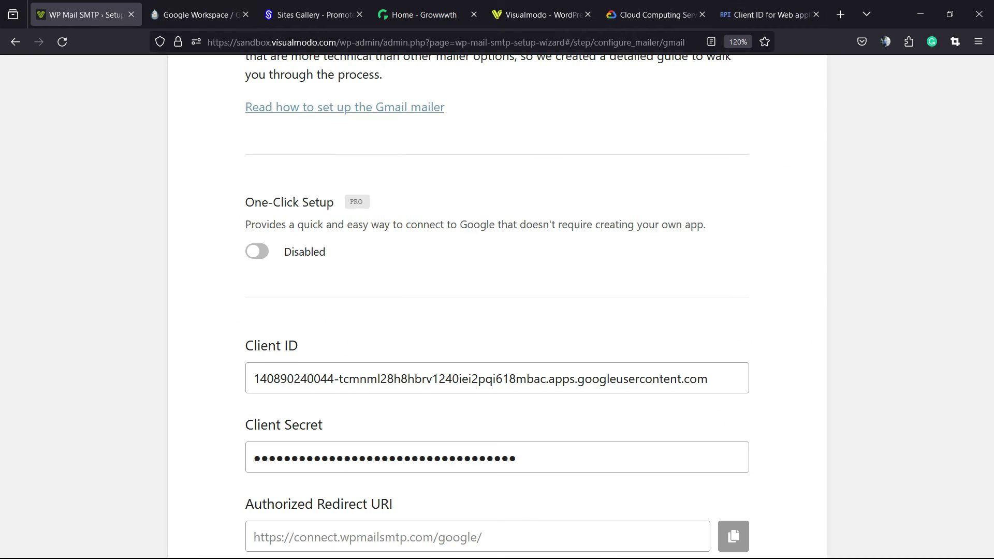
pyautogui.doubleClick(385, 458)
pyautogui.hotkey('ctrl', 'v')
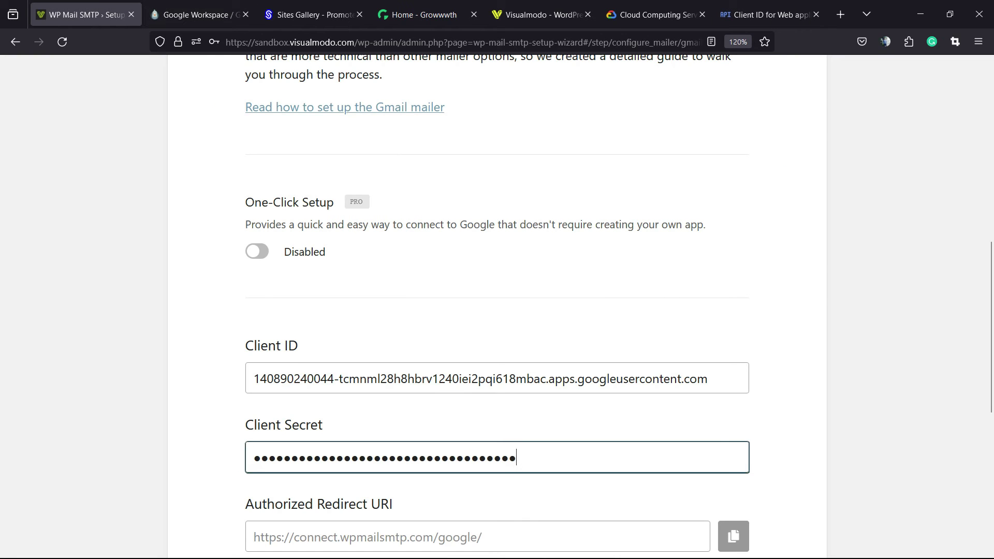
# Connect WP Mail SMTP to Google without saving the login in the browser, choosing the Visualmodo contact account and allowing Gmail access.
pyautogui.scroll(-5, 497, 310)
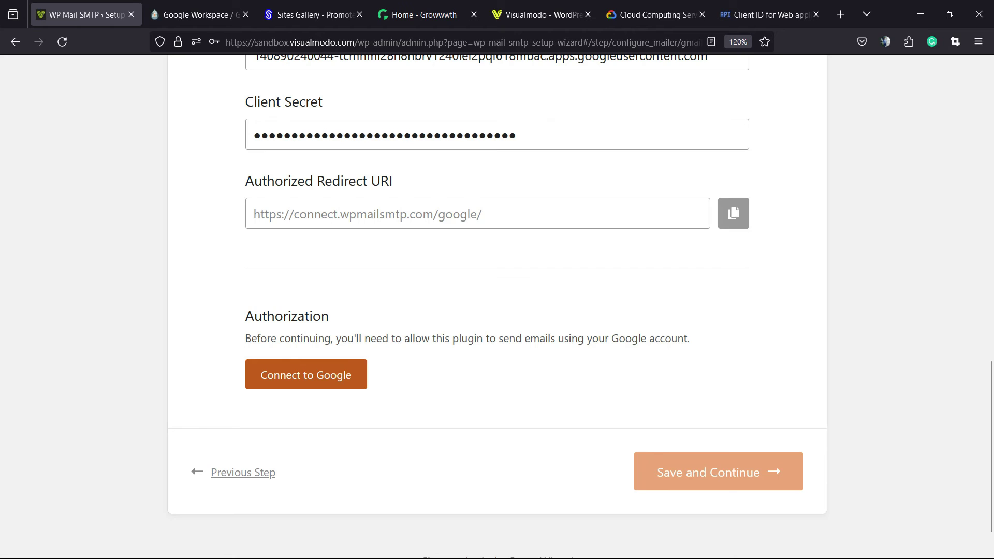
pyautogui.press('Return')
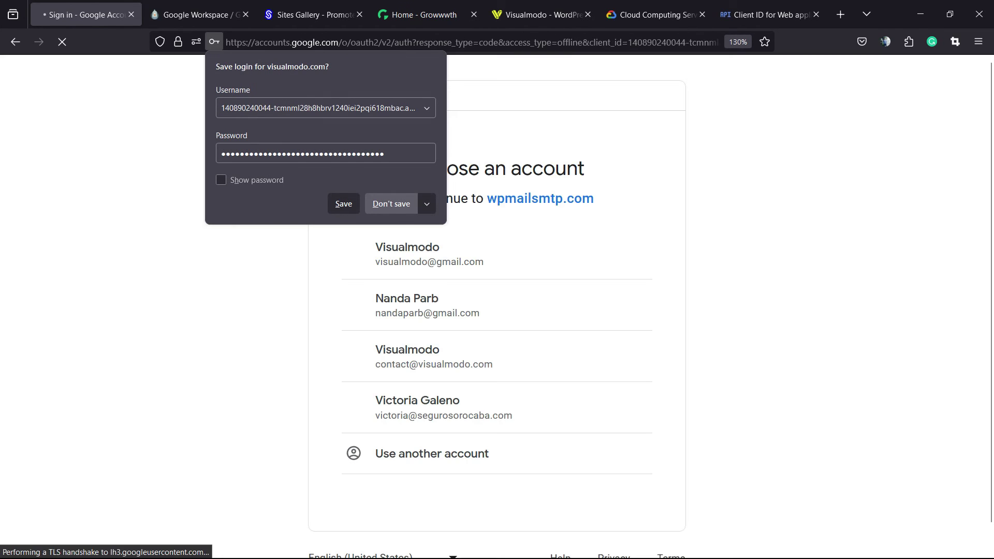
pyautogui.click(391, 203)
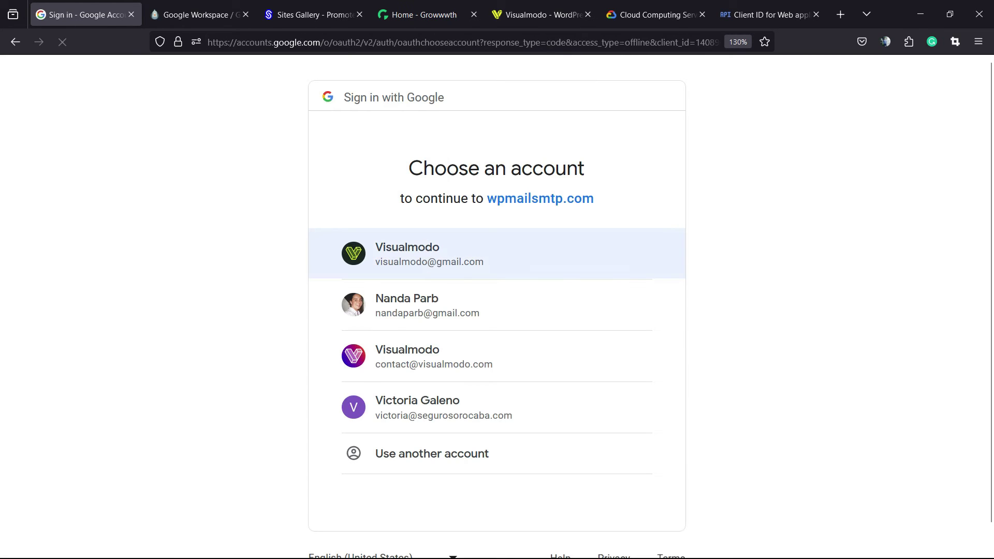
pyautogui.click(434, 357)
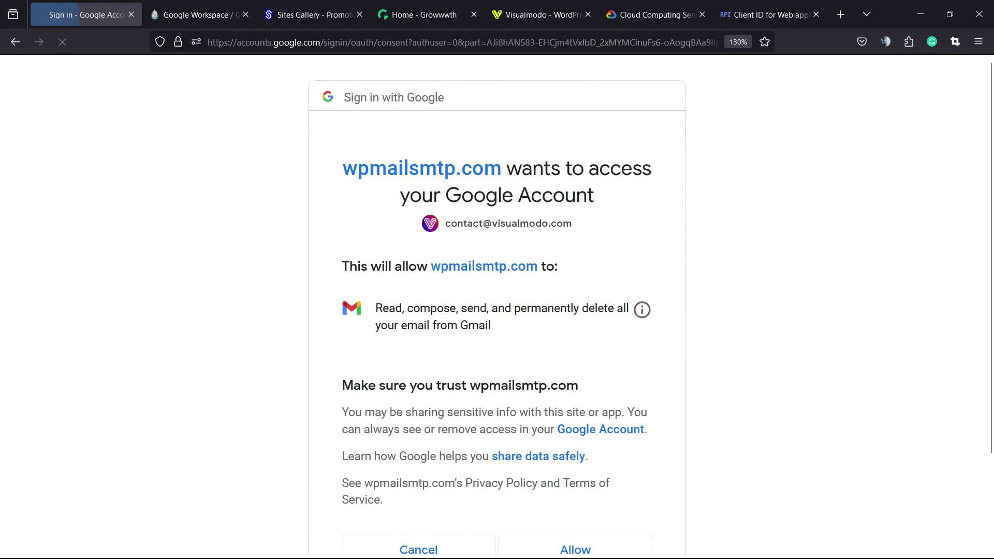
pyautogui.scroll(-2, 575, 436)
pyautogui.click(575, 436)
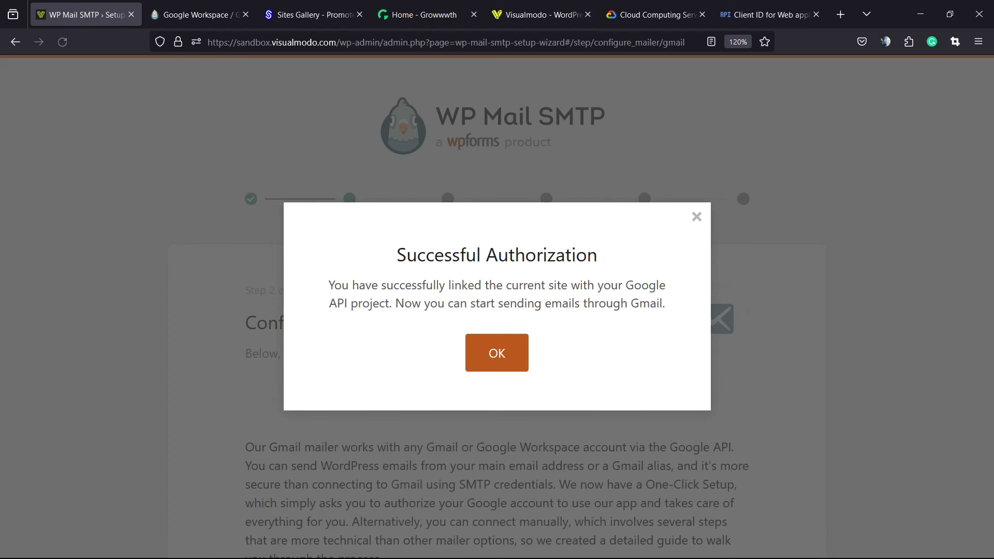
# Acknowledge the Google authorization and save the Gmail mailer settings with the existing From Name, From Email and Force From Email options.
pyautogui.click(496, 353)
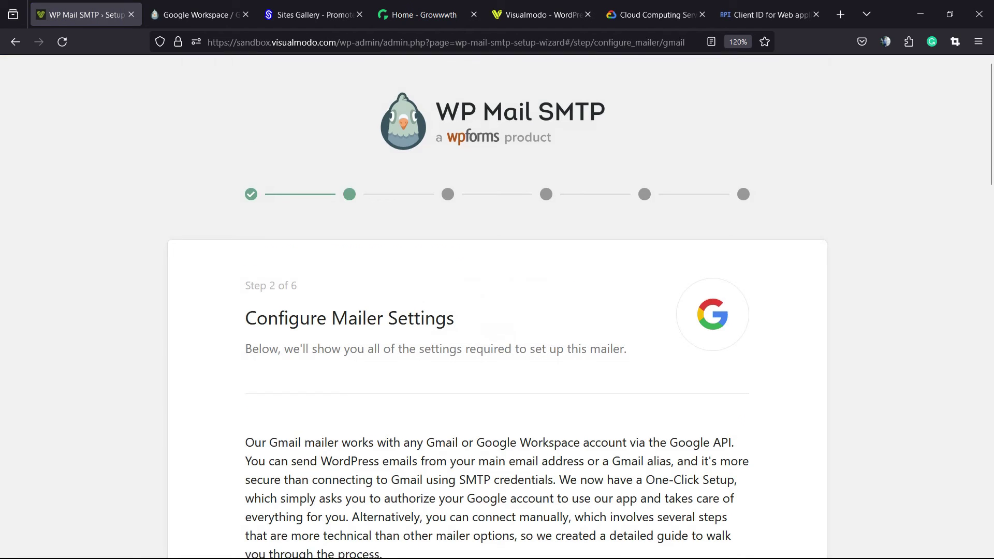
pyautogui.scroll(-8, 497, 310)
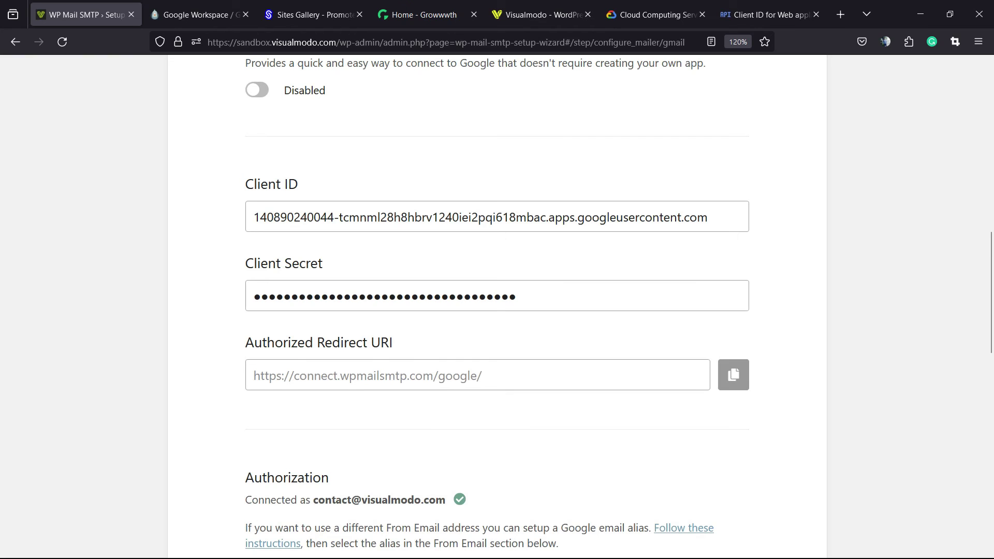
pyautogui.scroll(-9, 498, 310)
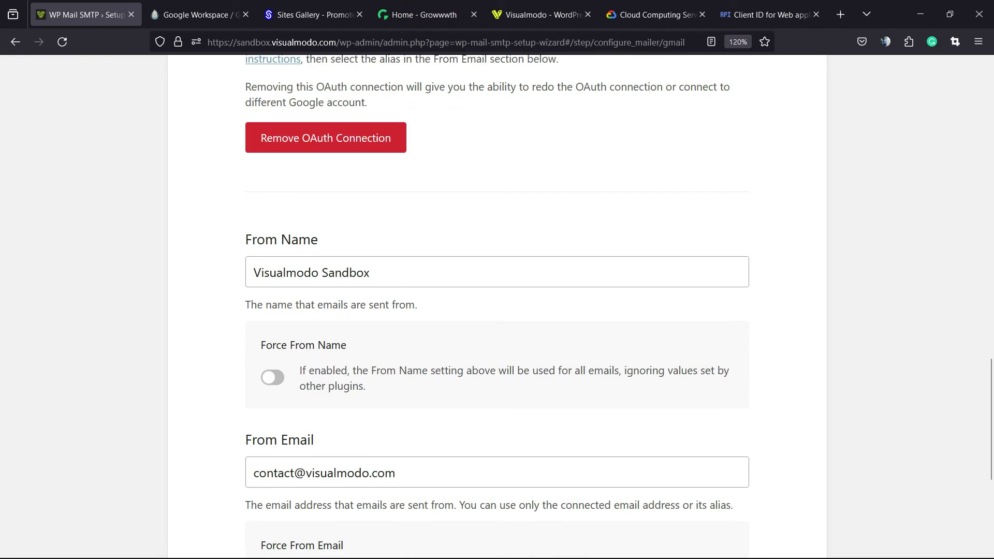
pyautogui.scroll(-3, 497, 311)
pyautogui.scroll(-2, 497, 311)
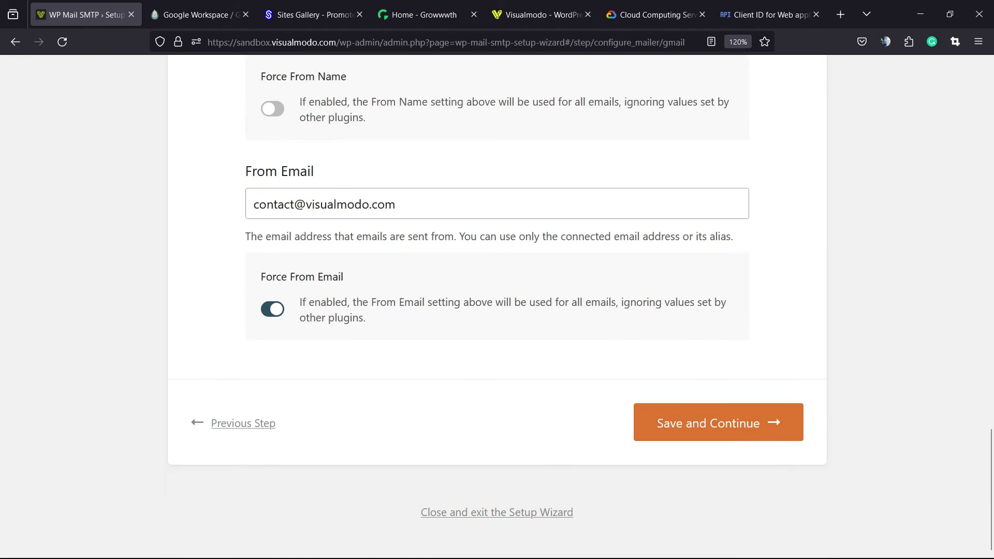
pyautogui.click(718, 422)
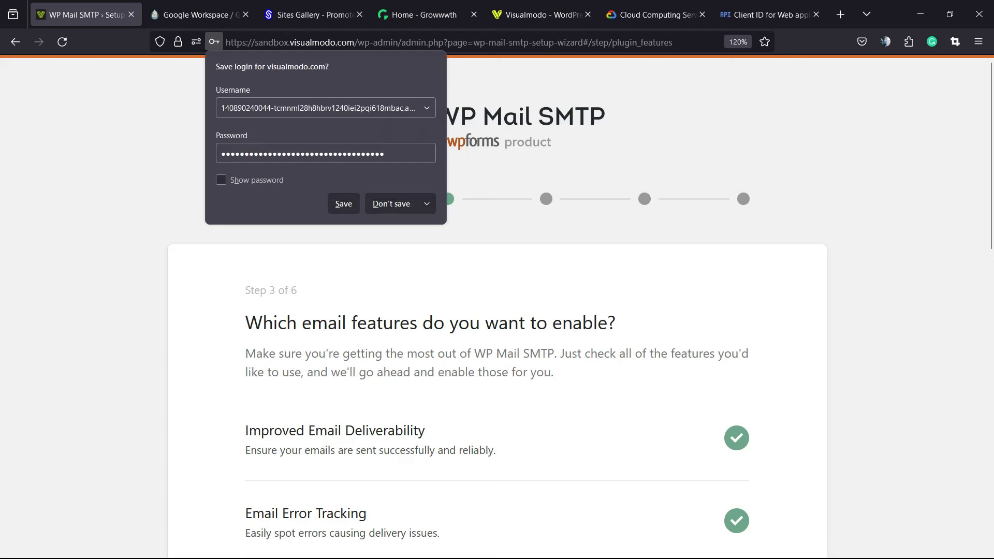
# Decline saving the login in the browser and save the preselected email features, including Smart Contact Form and Weekly Email Summary.
pyautogui.scroll(-9, 497, 310)
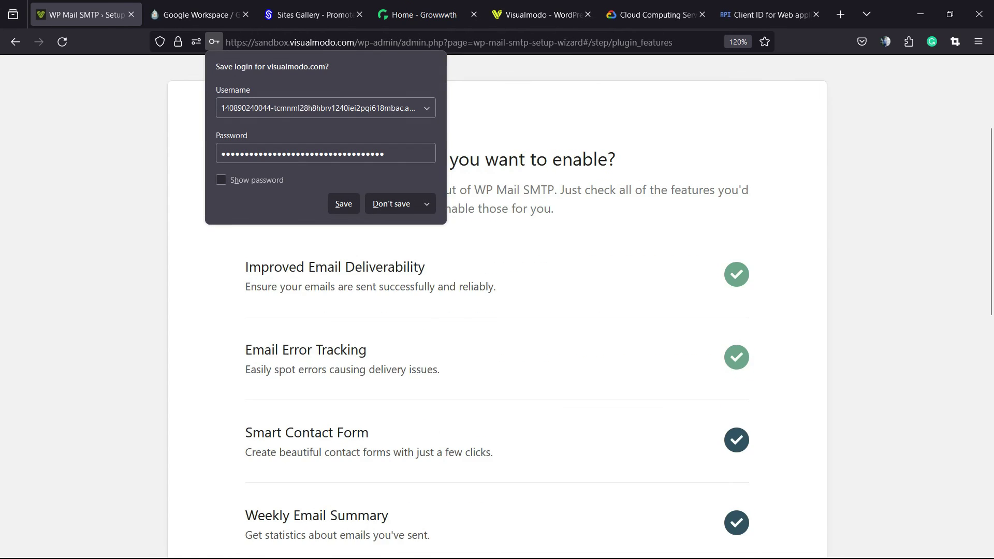
pyautogui.scroll(4, 497, 310)
pyautogui.scroll(-4, 497, 311)
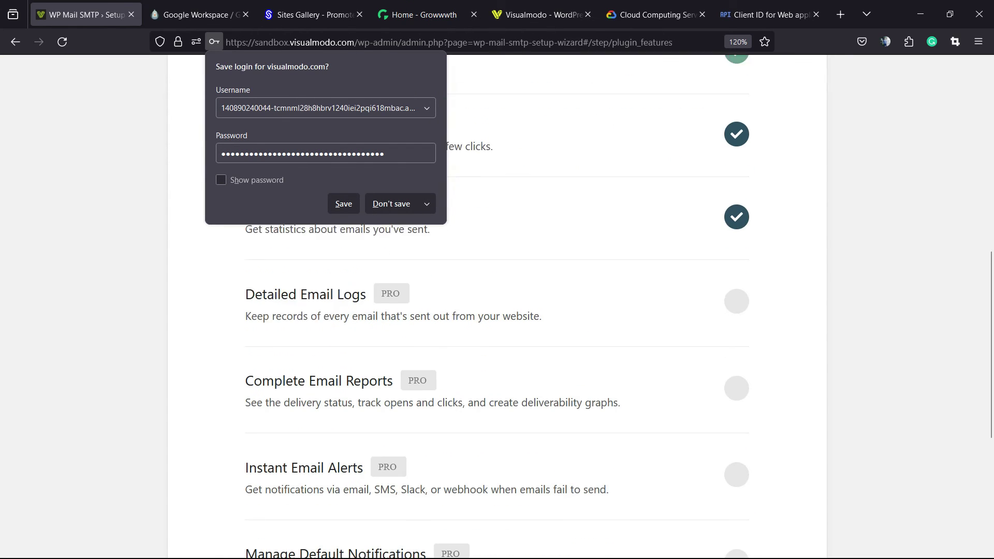
pyautogui.click(391, 204)
pyautogui.scroll(-5, 497, 311)
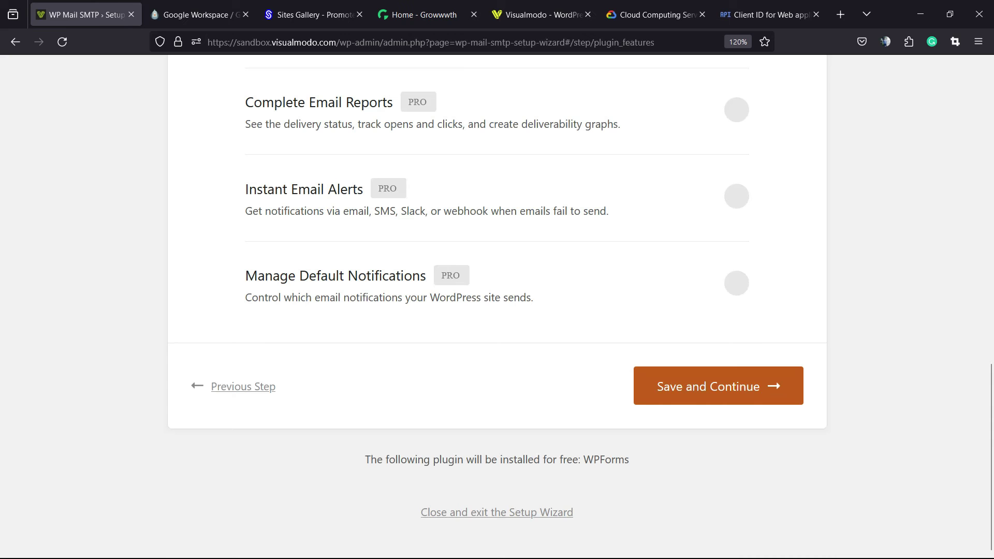
pyautogui.click(717, 386)
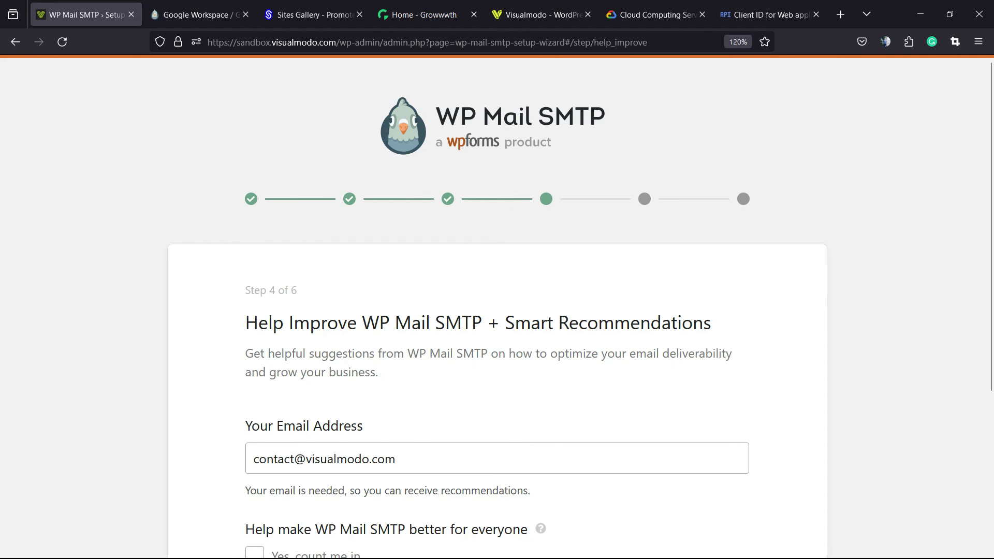
# Skip the Help Improve WP Mail SMTP step and the Pro license key step of the setup wizard.
pyautogui.scroll(-4, 497, 311)
pyautogui.click(562, 422)
pyautogui.scroll(-8, 497, 311)
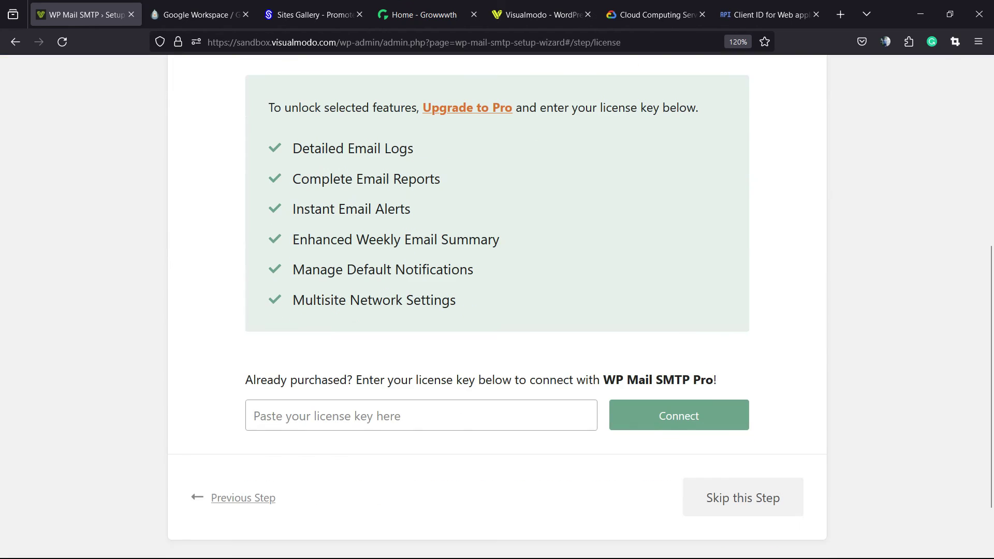
pyautogui.scroll(-2, 497, 311)
pyautogui.click(742, 421)
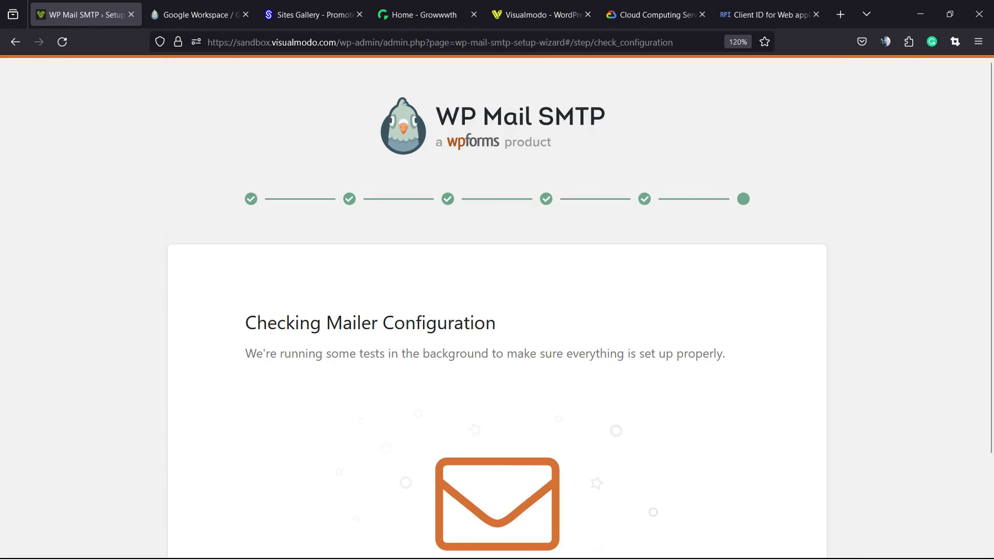
# Finish the WP Mail SMTP setup without installing extra plugins and review the mailer selection in the plugin's general settings.
pyautogui.scroll(-1, 497, 311)
pyautogui.scroll(-5, 497, 310)
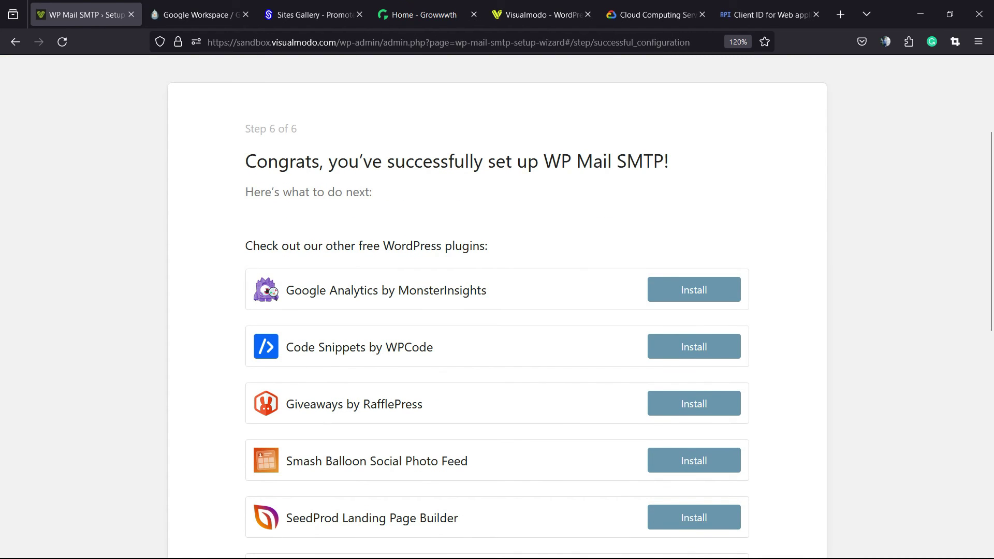
pyautogui.moveTo(544, 161); pyautogui.dragTo(572, 161)
pyautogui.scroll(-2, 572, 161)
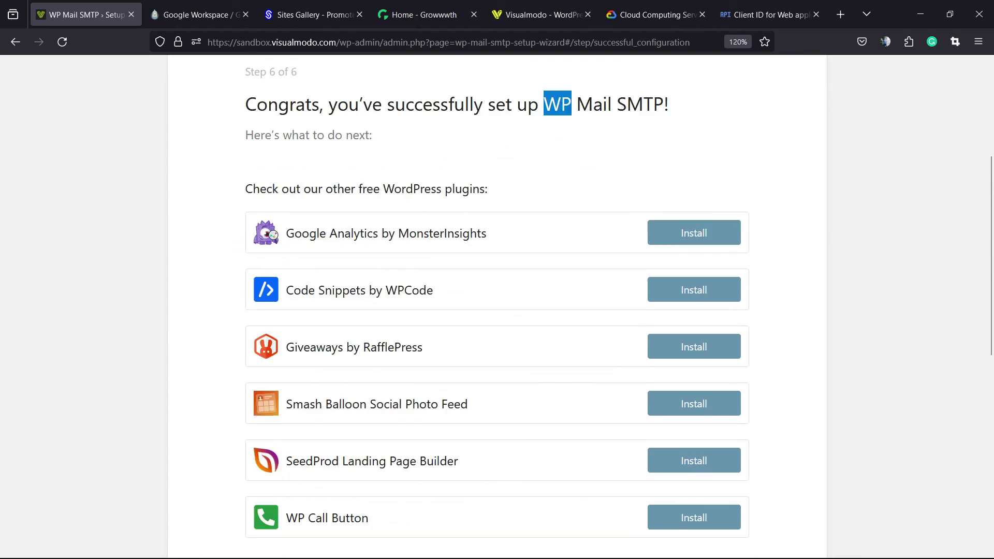
pyautogui.scroll(-15, 497, 311)
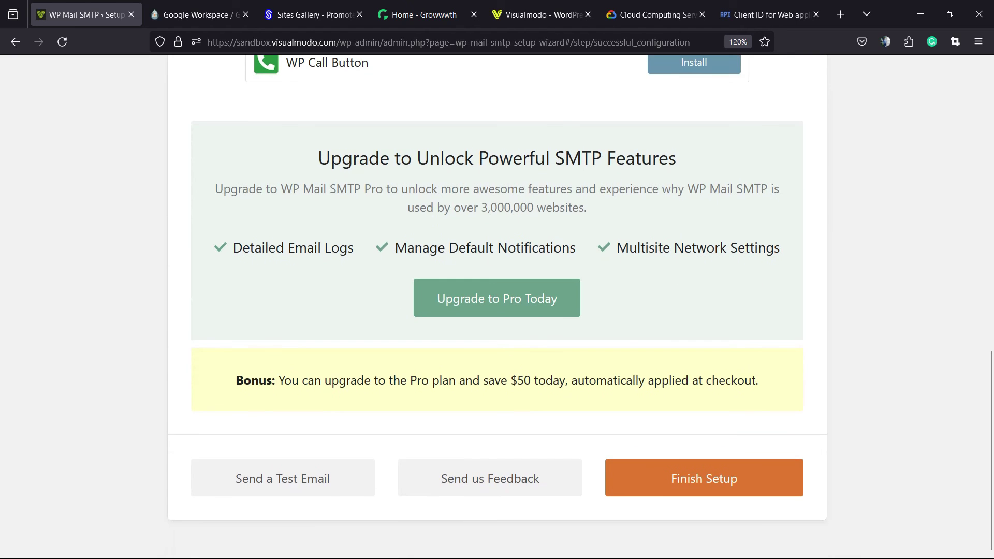
pyautogui.click(676, 474)
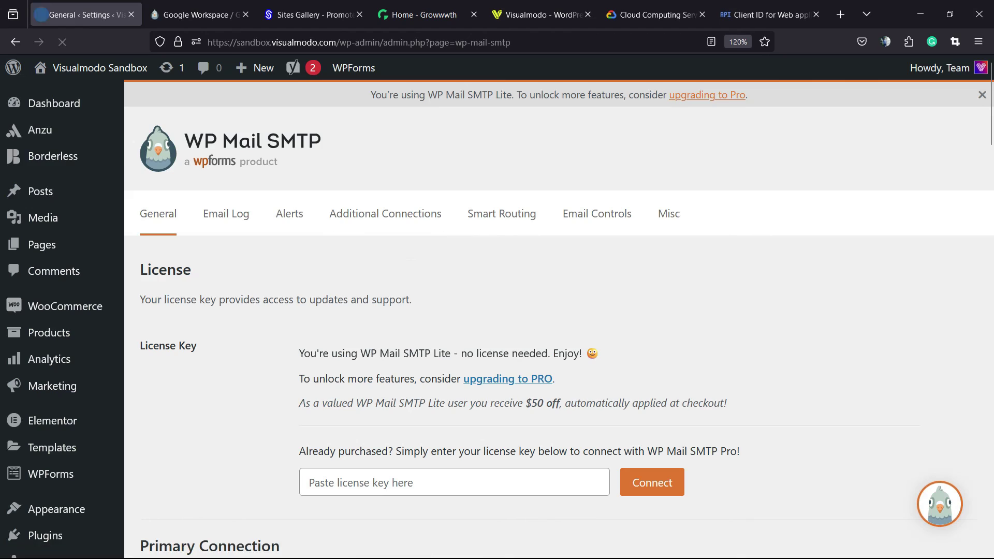
pyautogui.scroll(-6, 497, 311)
pyautogui.scroll(-13, 559, 310)
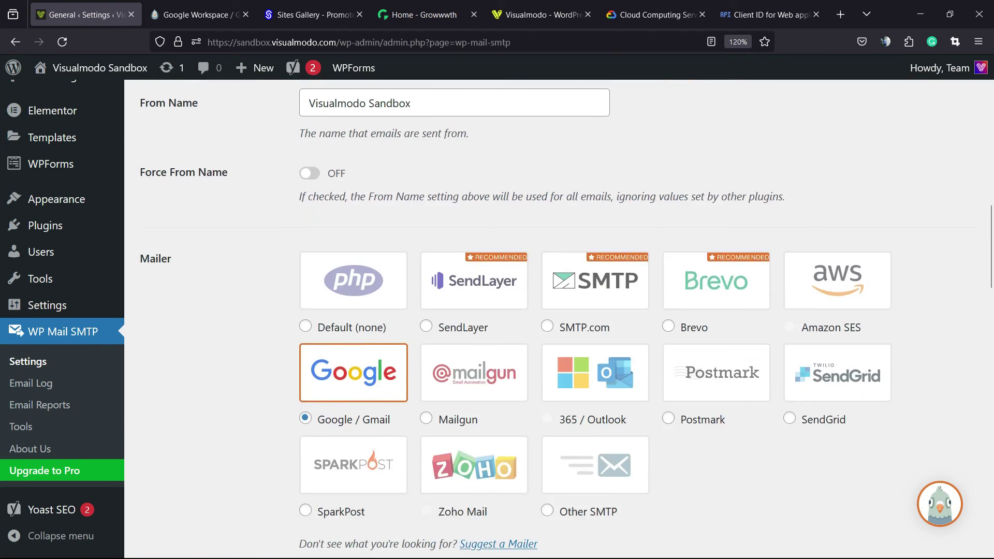
pyautogui.scroll(4, 559, 311)
pyautogui.scroll(15, 559, 310)
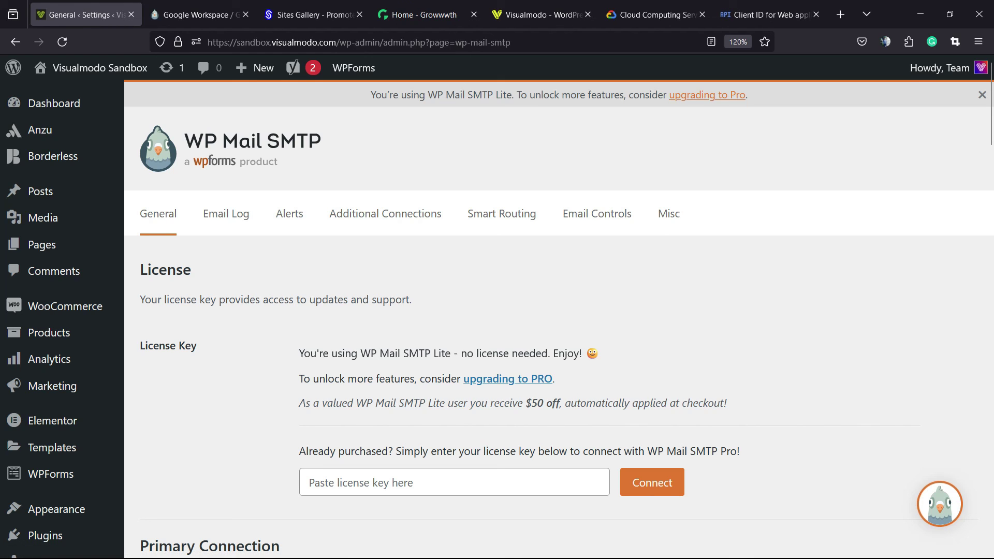
# Look through the website showcase on Sites Gallery and the guest posting site listings on Growwwth.
pyautogui.click(311, 14)
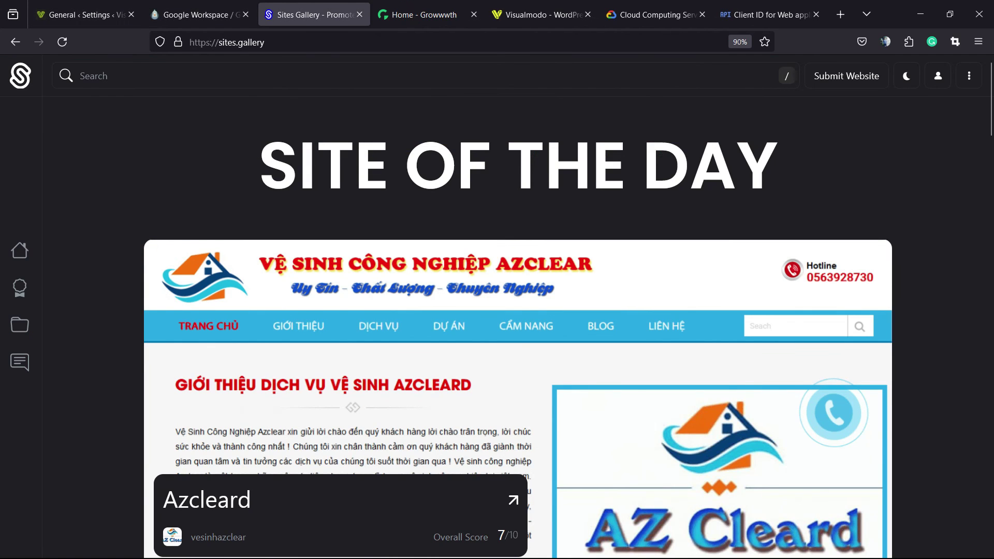
pyautogui.scroll(-10, 518, 310)
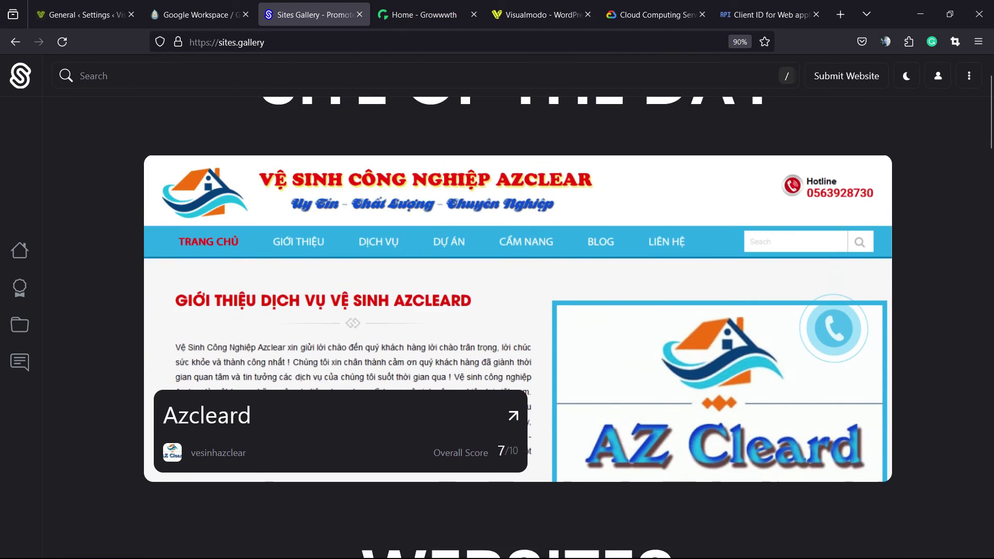
pyautogui.scroll(-5, 268, 244)
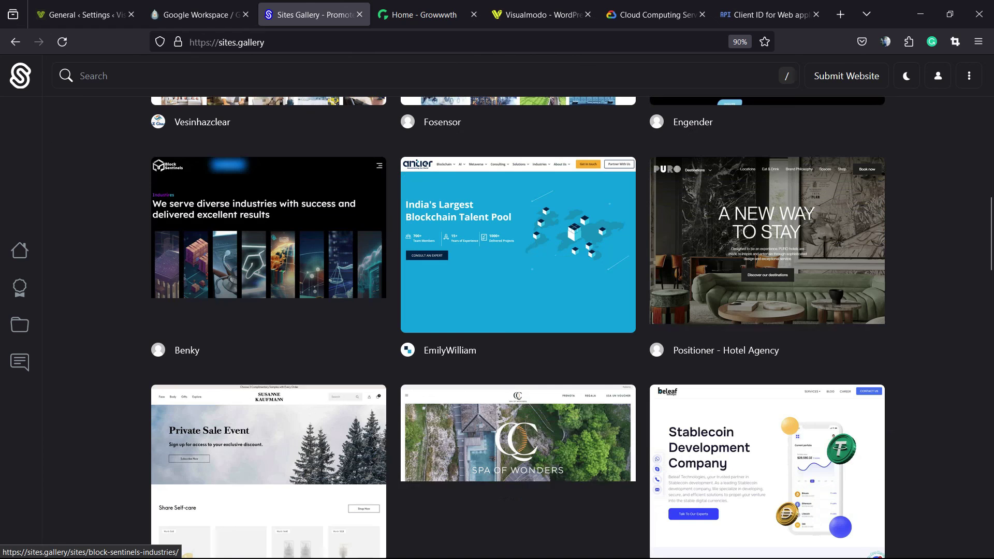
pyautogui.click(419, 15)
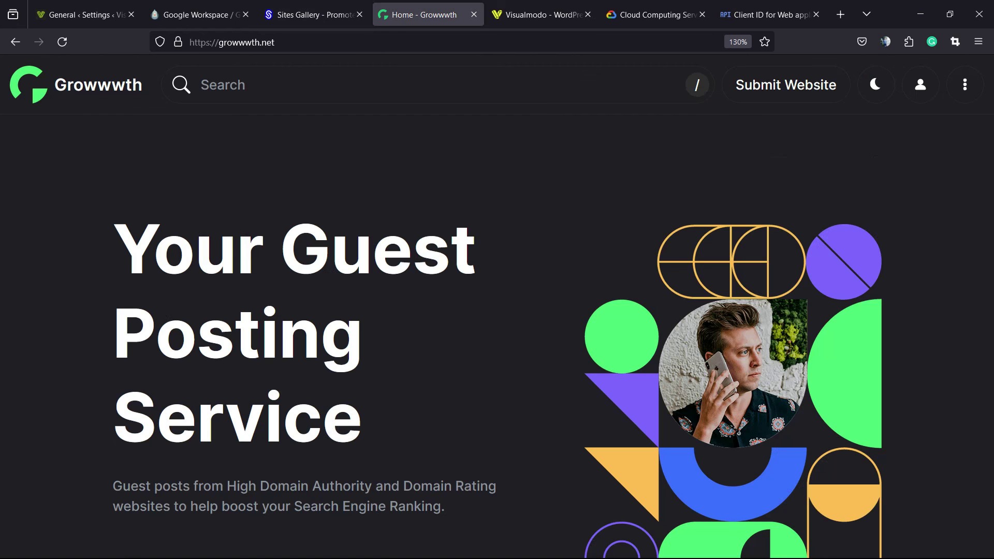
pyautogui.scroll(-20, 497, 259)
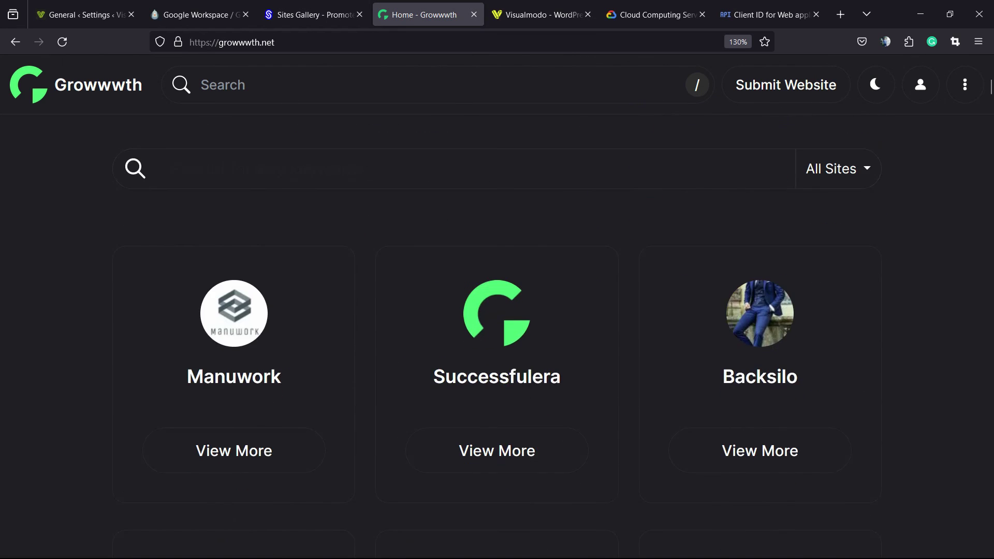
pyautogui.scroll(-20, 497, 336)
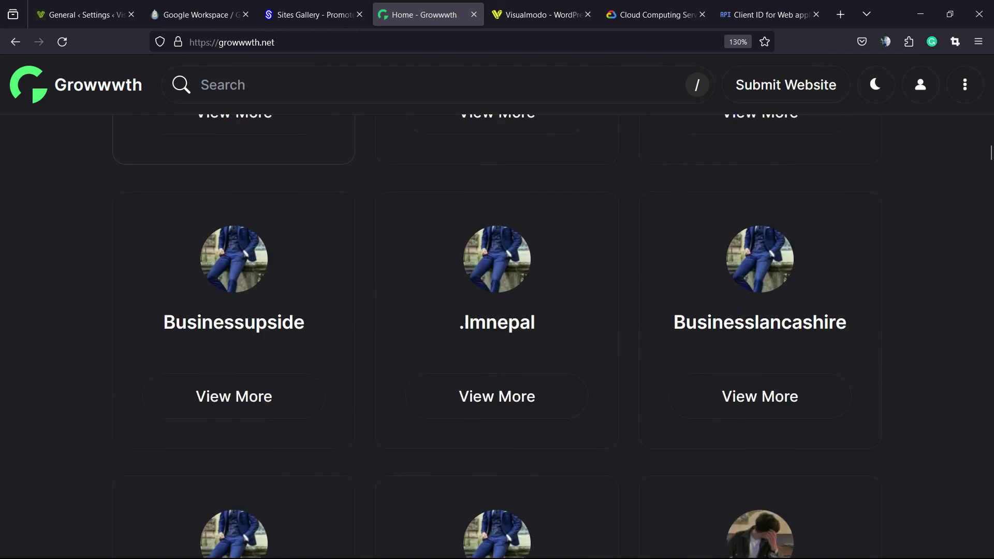
# Open the Templates Library on the Visualmodo website and browse its starter templates.
pyautogui.click(541, 15)
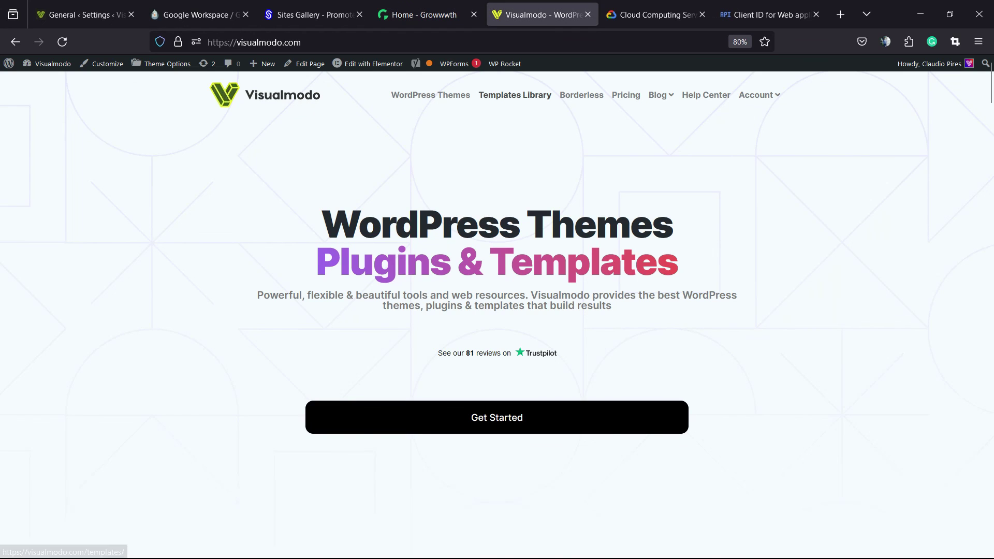
pyautogui.click(514, 94)
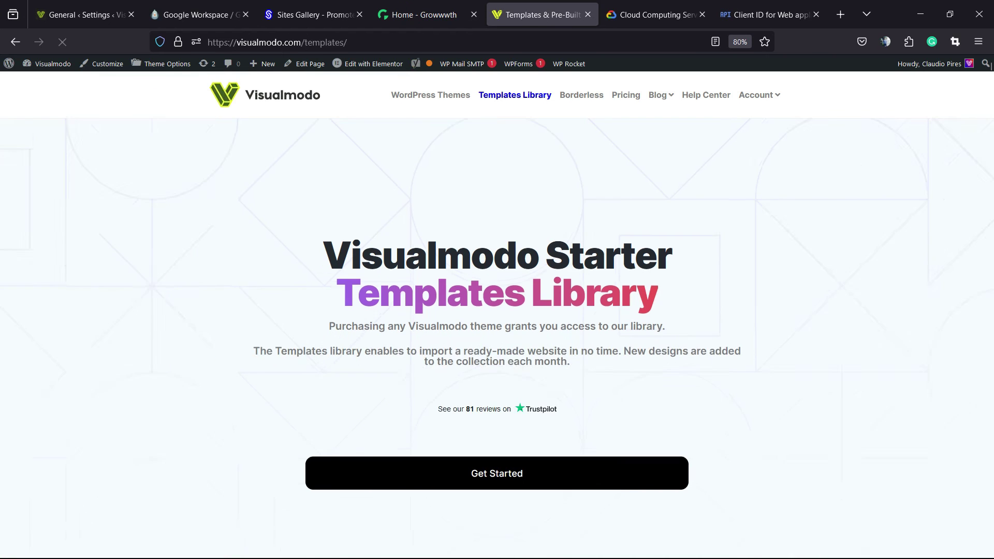
pyautogui.scroll(-15, 357, 134)
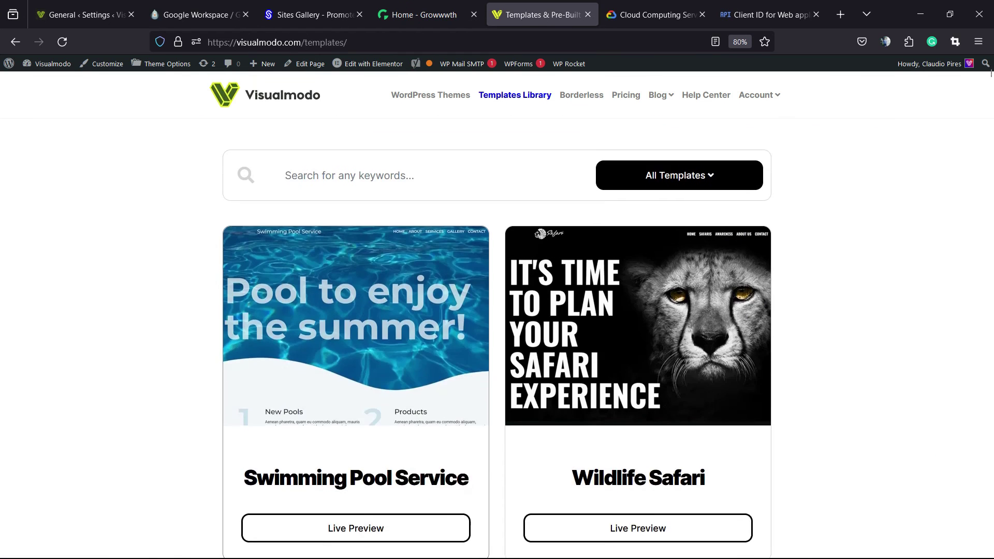
pyautogui.scroll(-20, 357, 134)
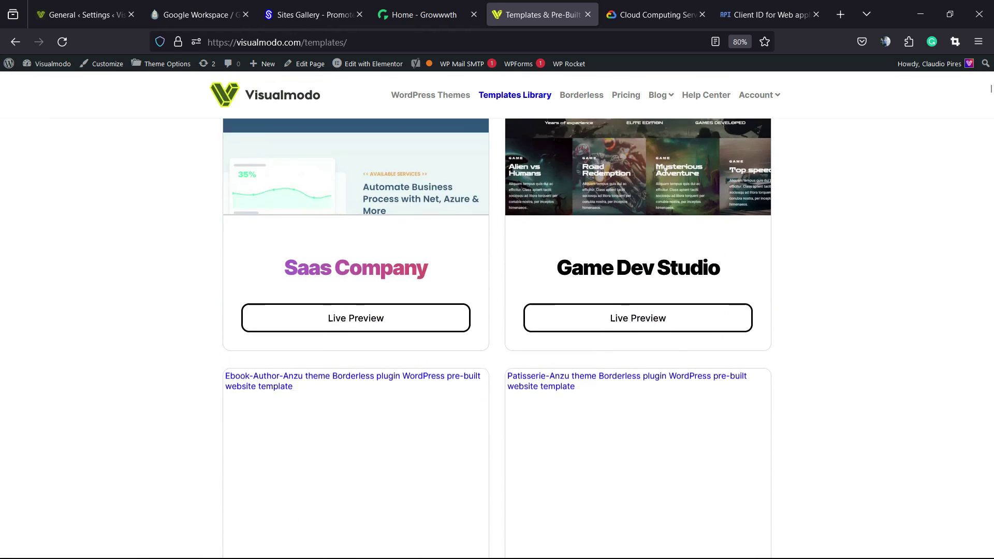
pyautogui.scroll(-20, 498, 336)
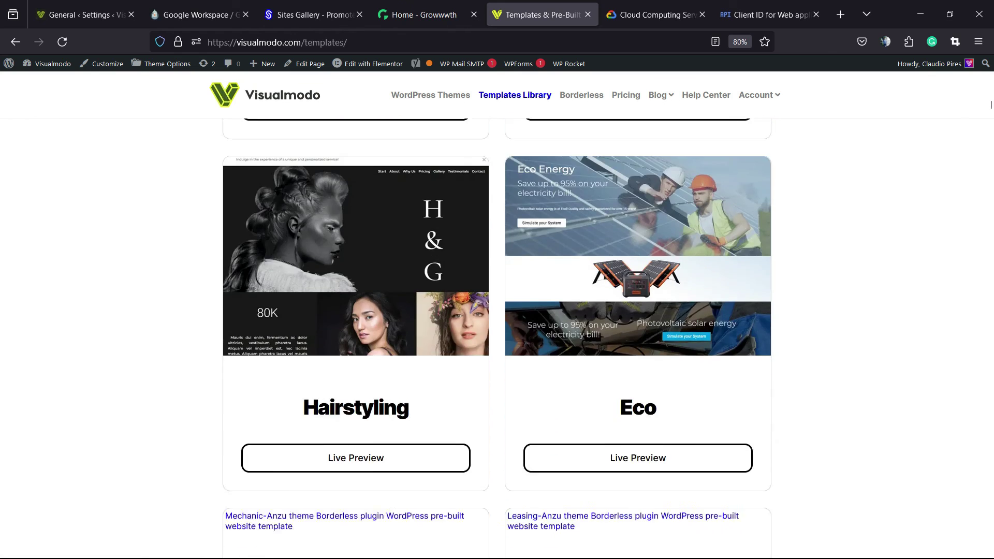
pyautogui.scroll(-20, 497, 337)
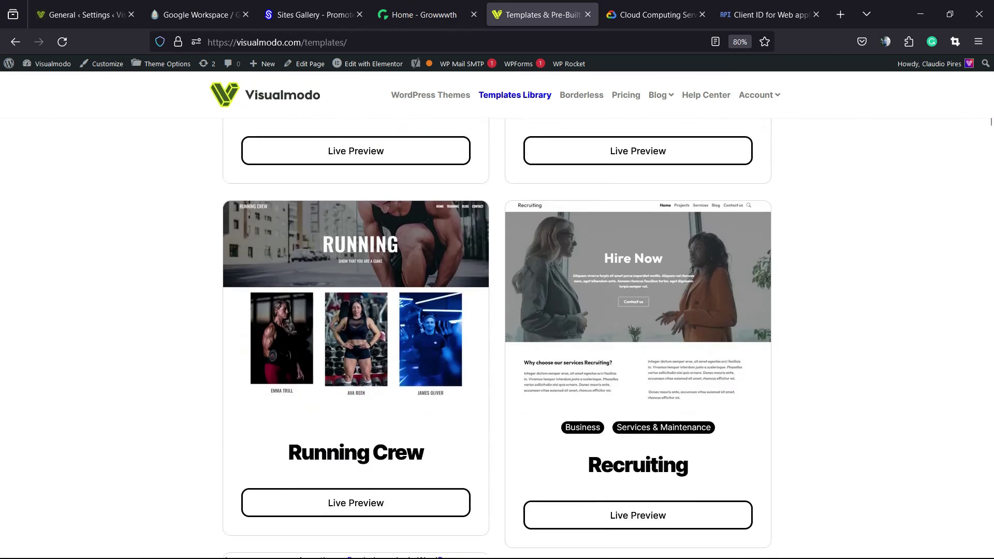
pyautogui.scroll(-15, 497, 336)
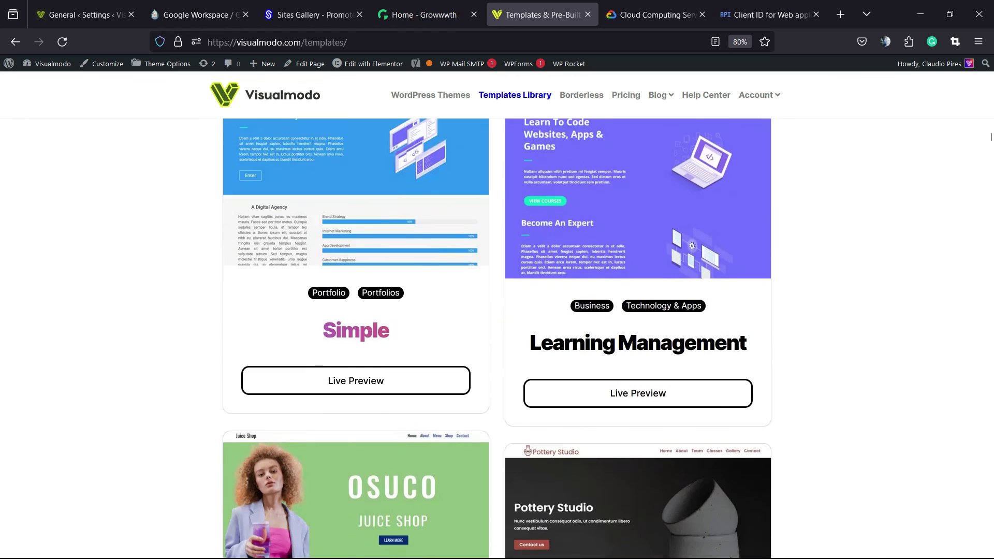
pyautogui.scroll(-10, 498, 337)
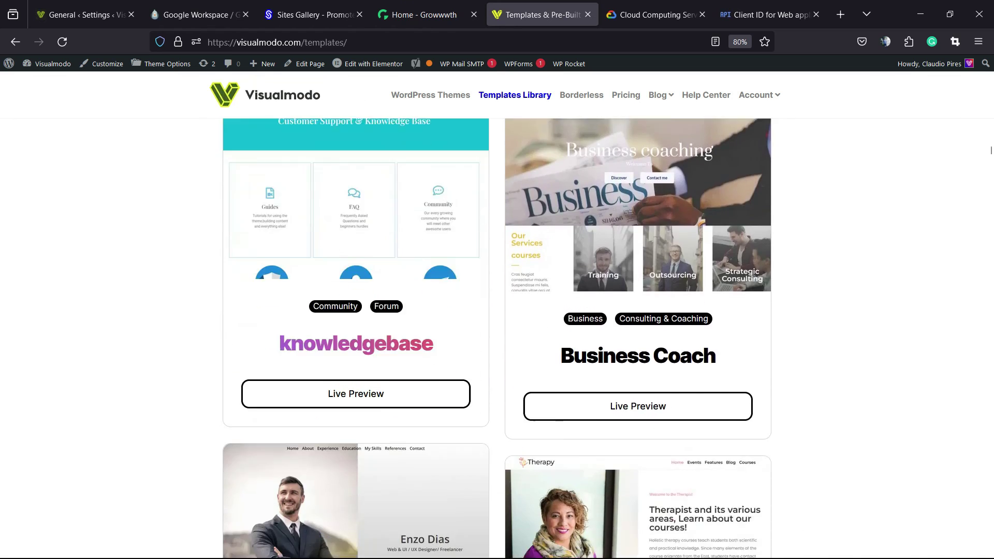